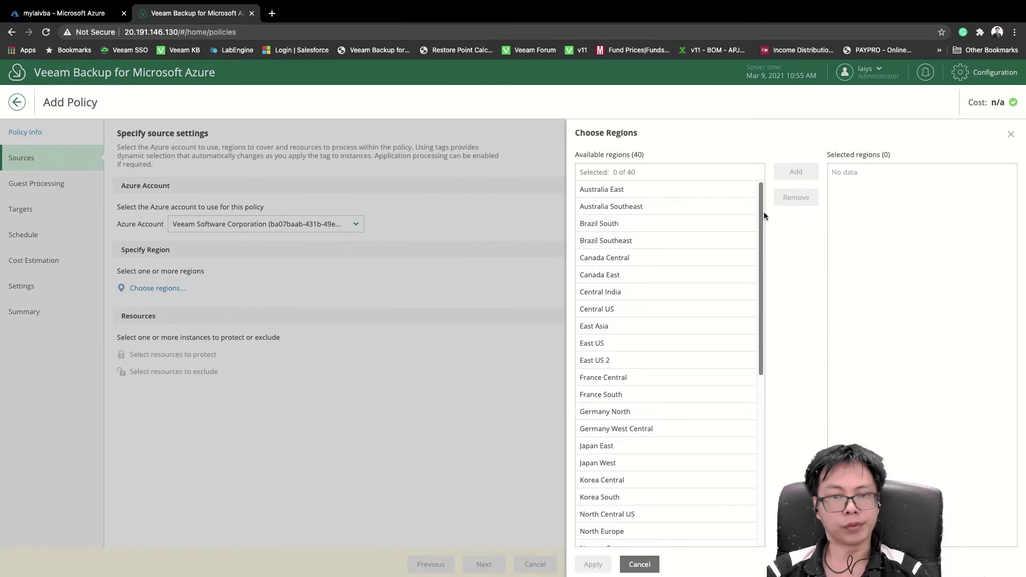
Step: Add Southeast Asia as the region covered by the backup policy and apply the selection
scroll(762, 229, down, 1)
scroll(752, 297, down, 4)
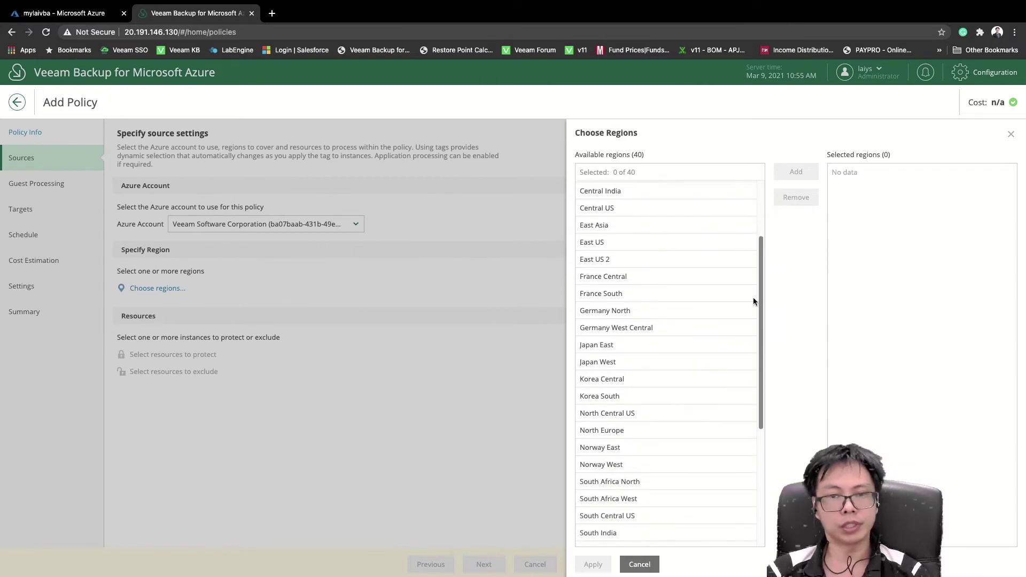
scroll(752, 306, down, 3)
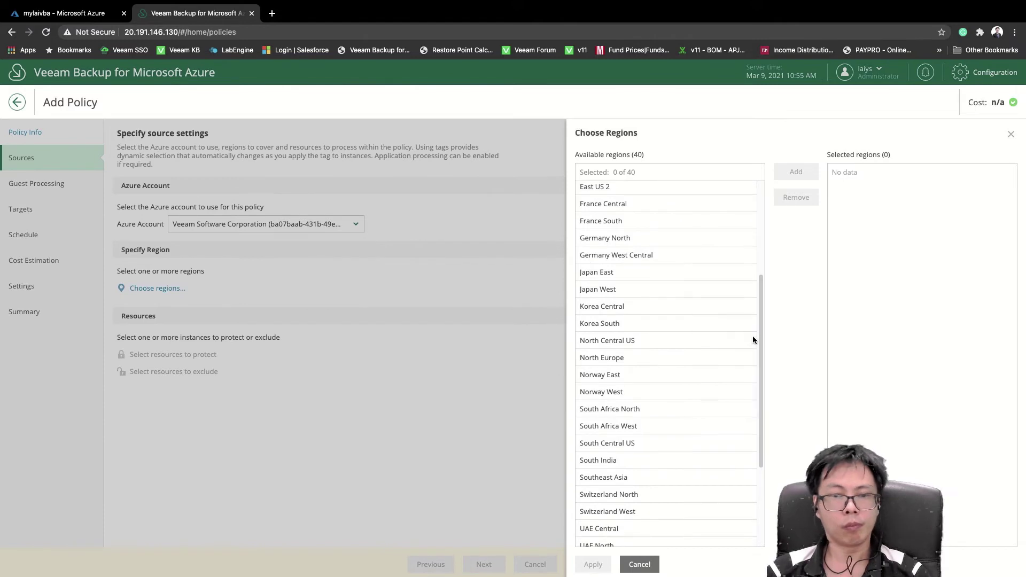
click(625, 477)
click(796, 171)
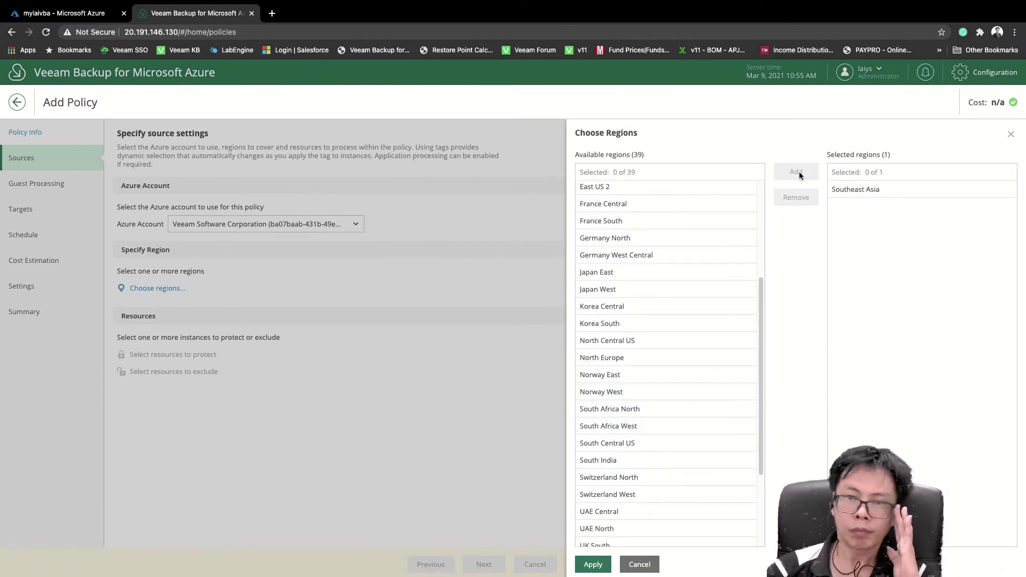
click(592, 564)
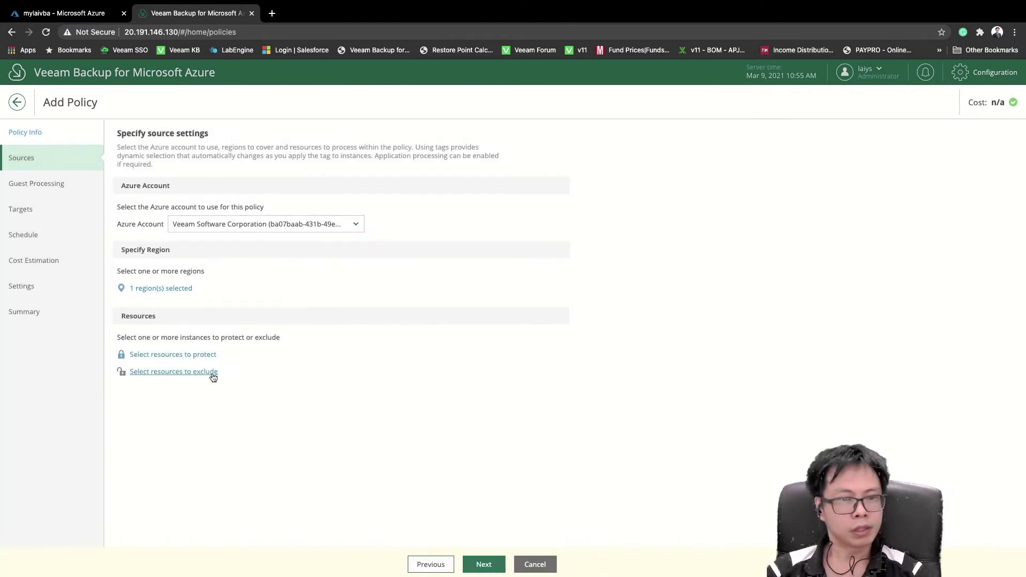
Step: Add the virtual machine my-lai-testvm1 from the global list to the policy's protected resources and apply
click(185, 355)
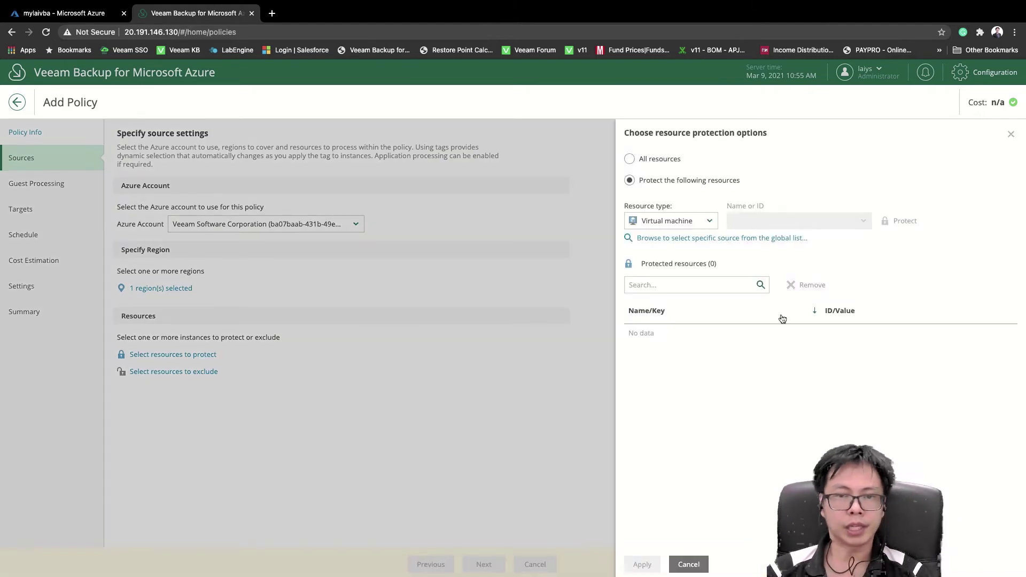
click(701, 238)
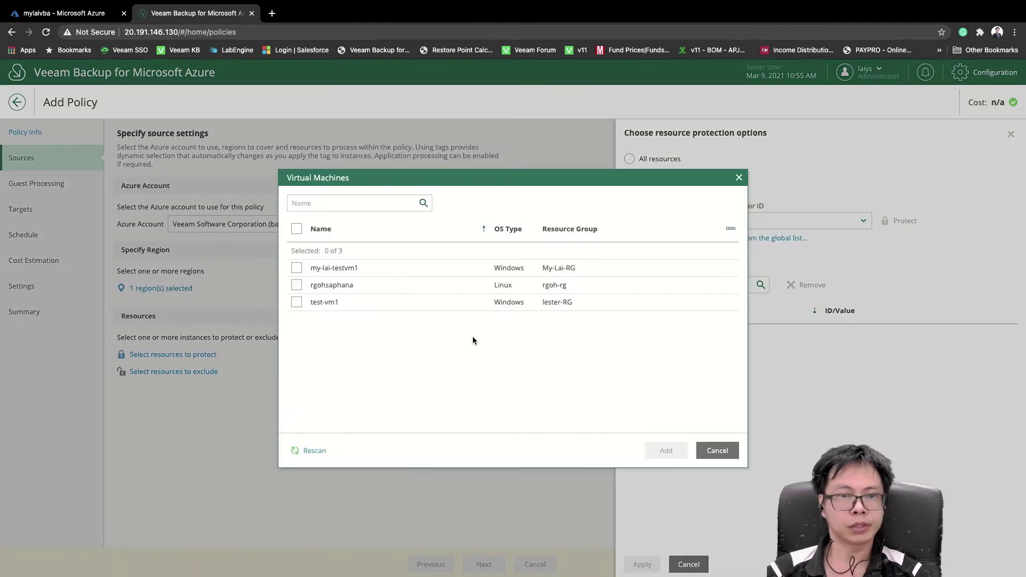
click(298, 268)
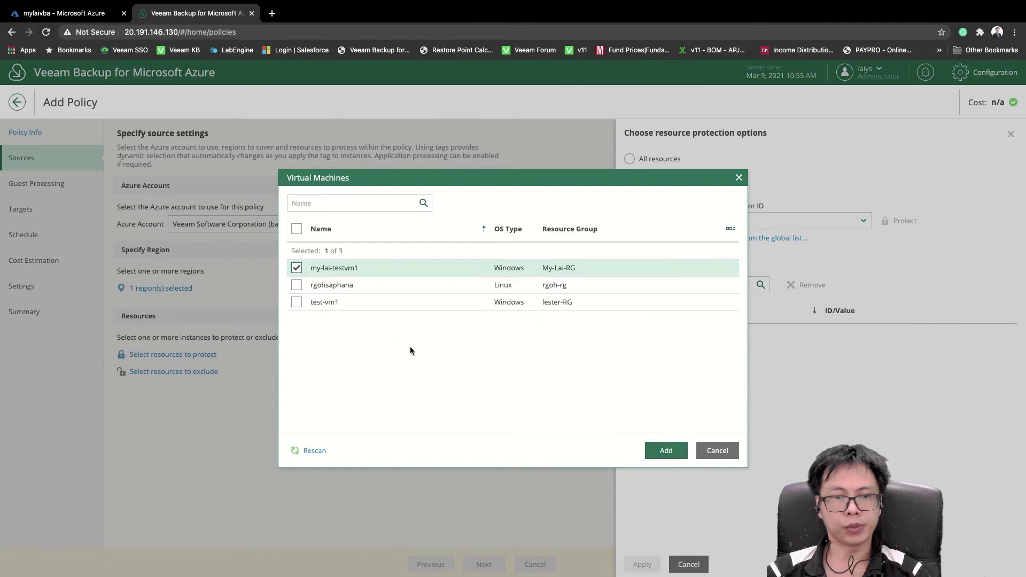
click(663, 450)
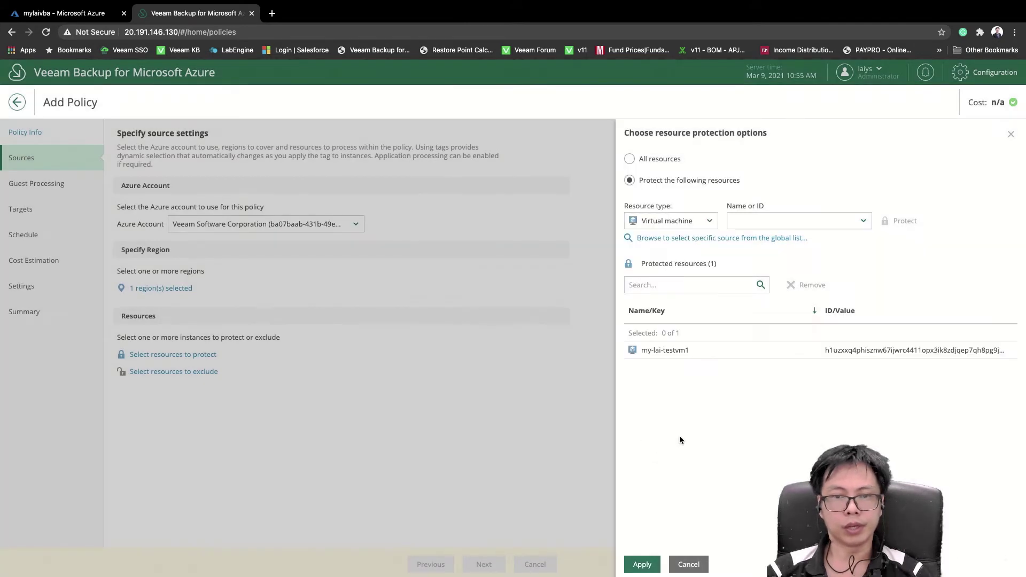
click(642, 565)
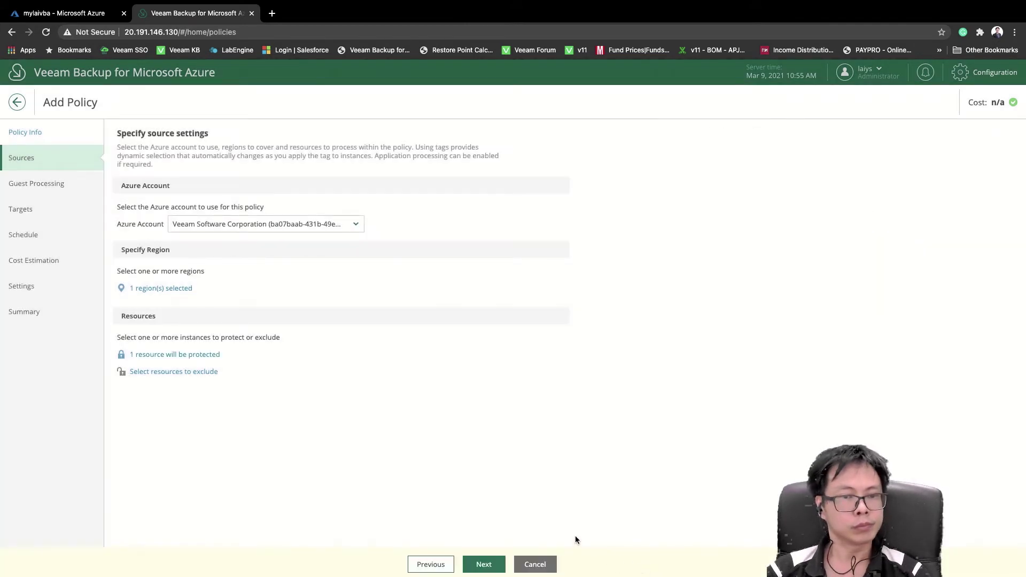
Step: Review the resource types available for protection and the options for excluding resources from the policy
click(194, 353)
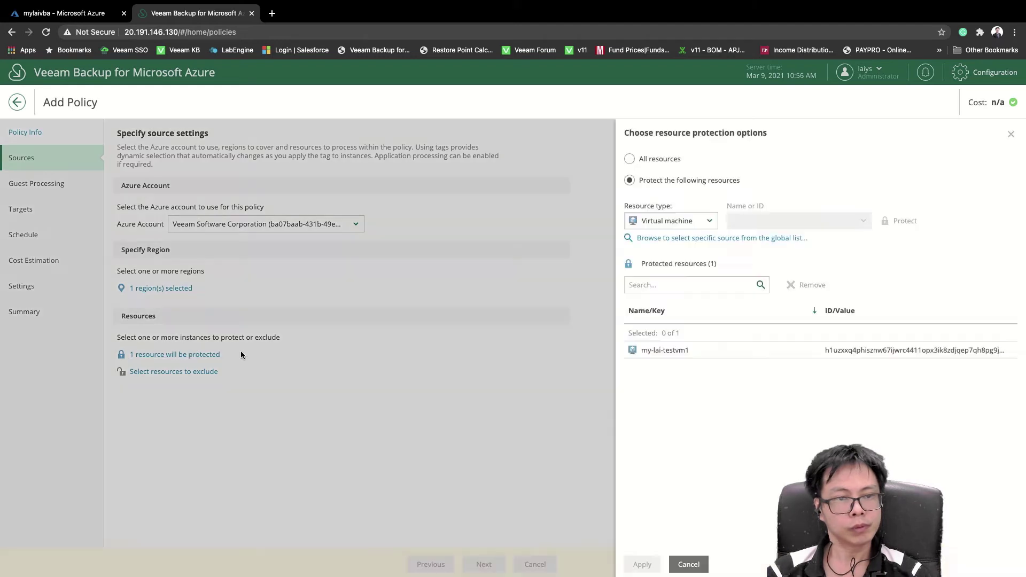
click(703, 221)
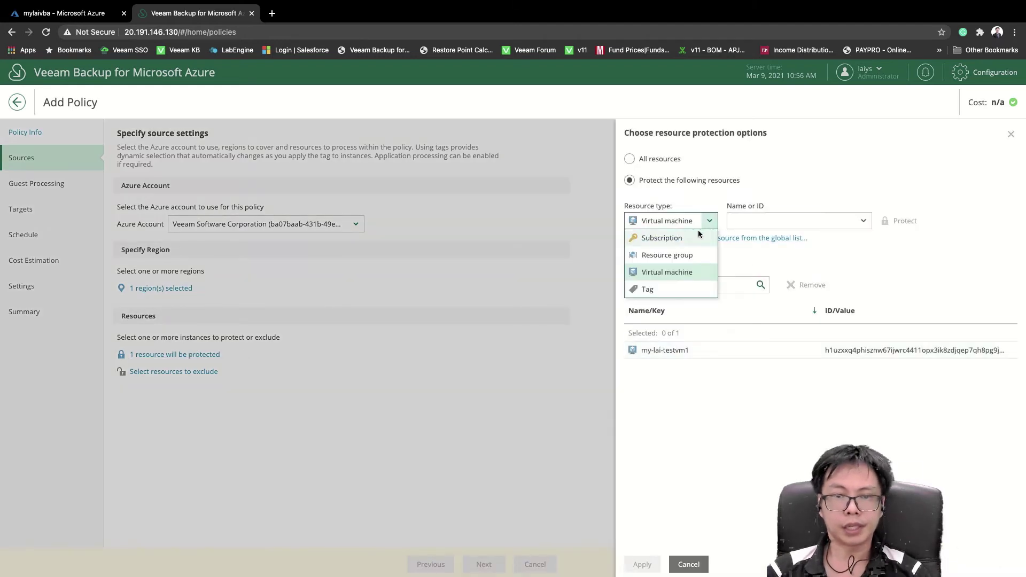
click(861, 270)
click(688, 564)
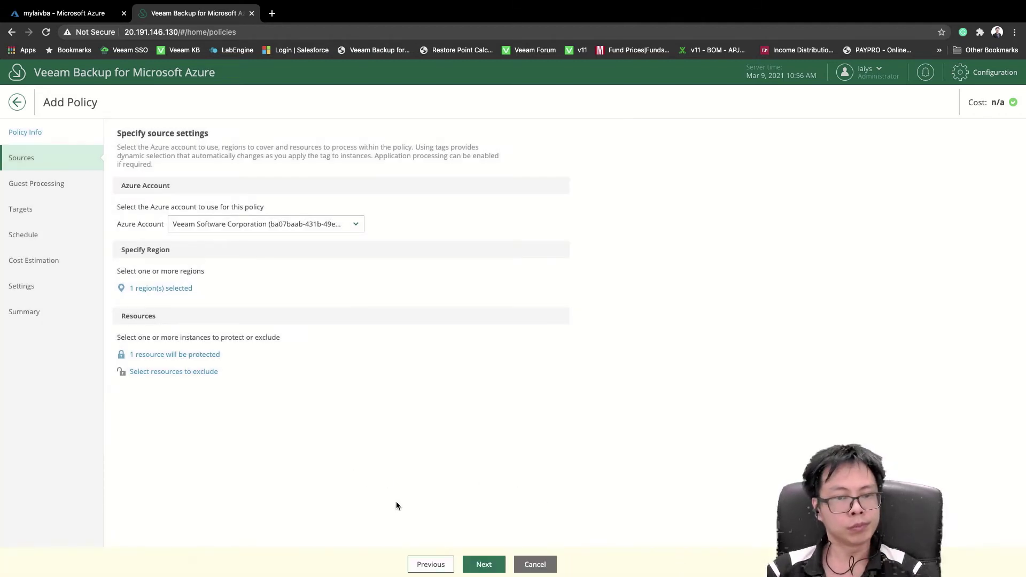
click(195, 373)
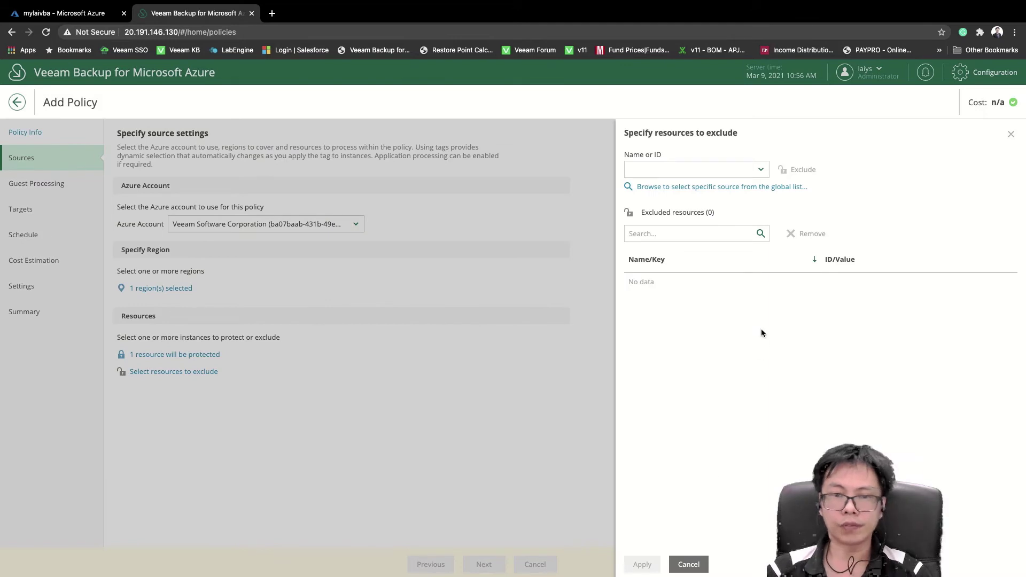
click(692, 564)
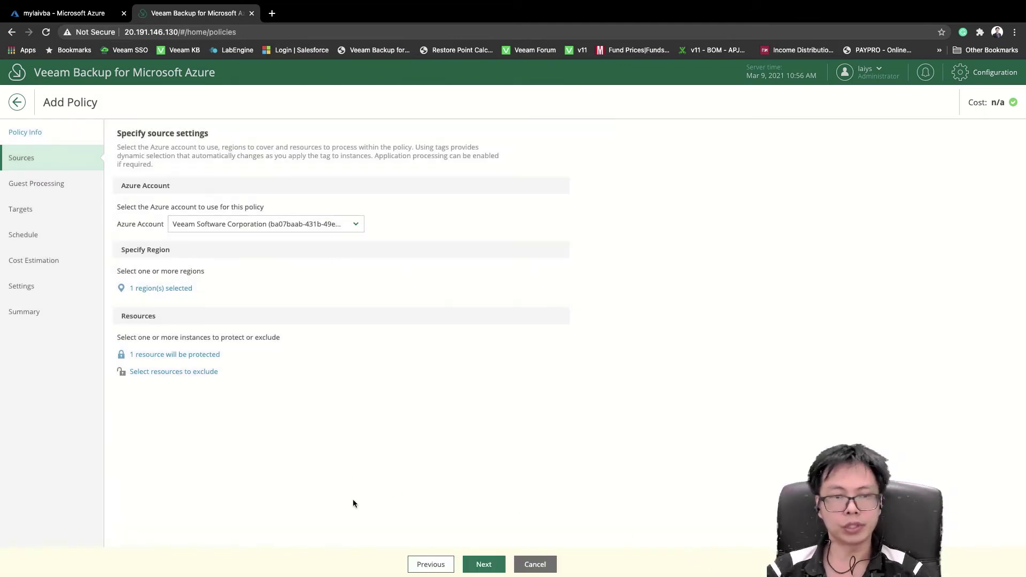
Step: Proceed to the guest processing settings and enable application aware snapshots
click(483, 564)
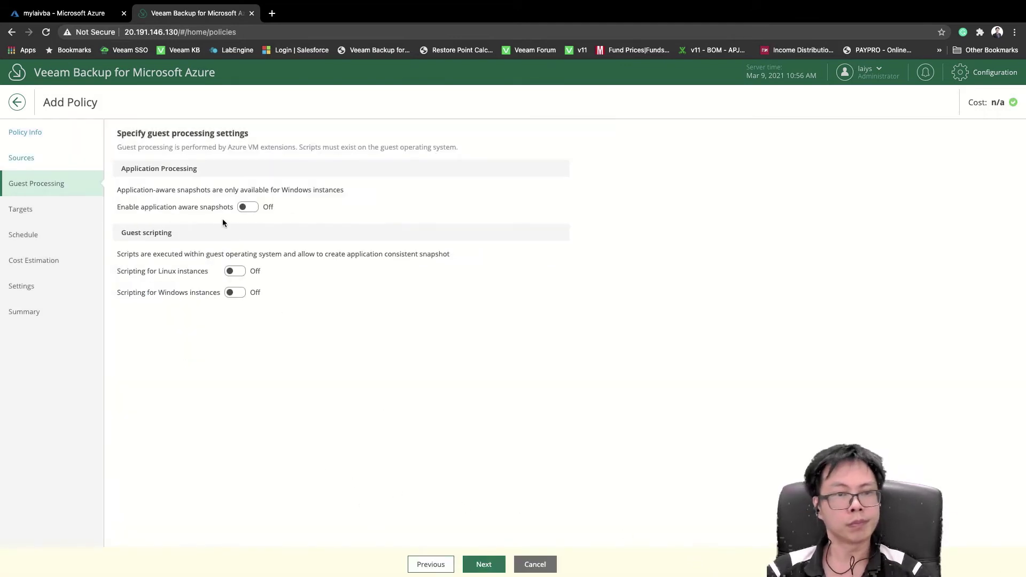
click(250, 207)
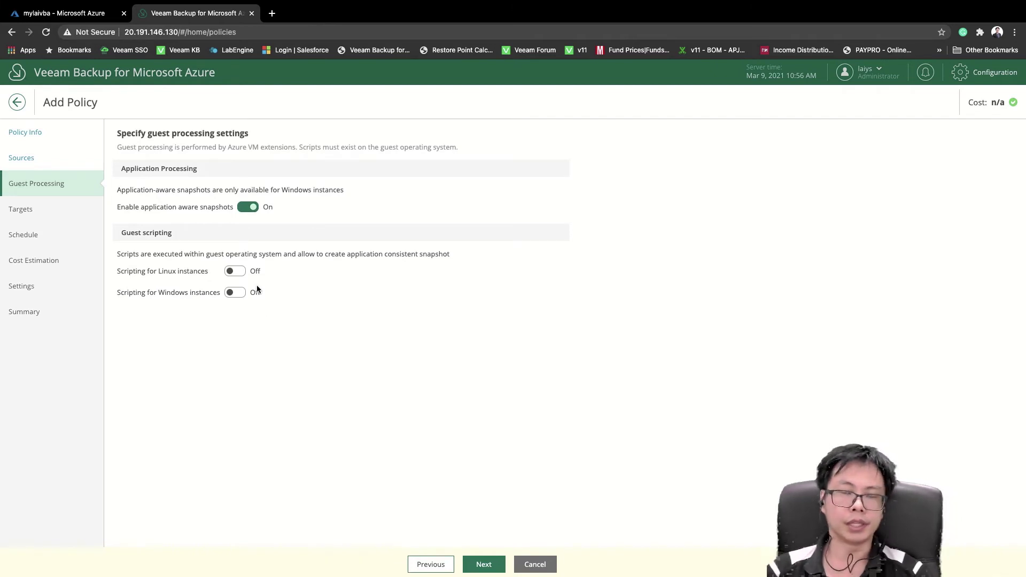
Step: Examine the guest scripting settings for Linux and Windows instances, switching each scripting option back off after viewing it
click(235, 271)
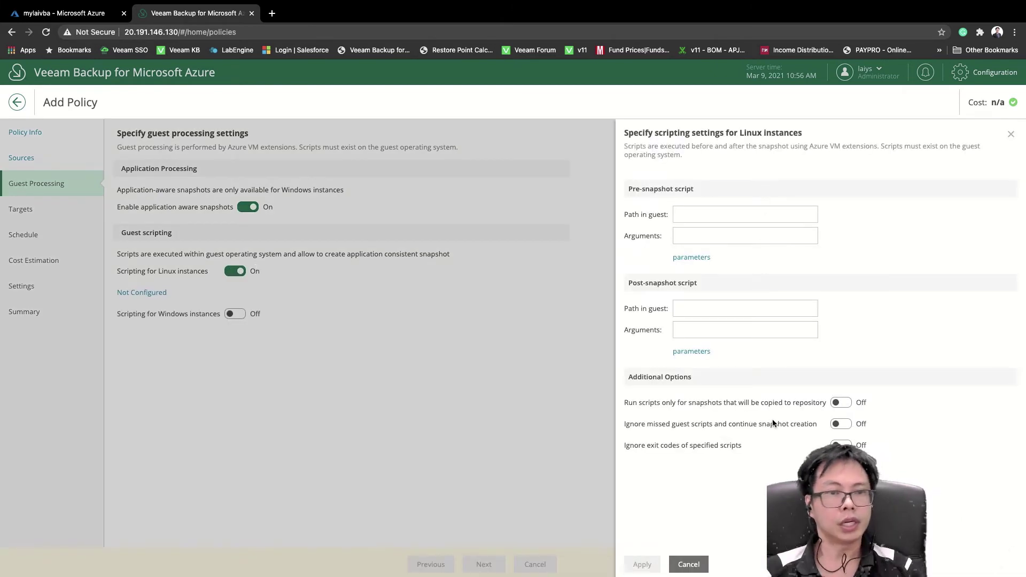
click(689, 564)
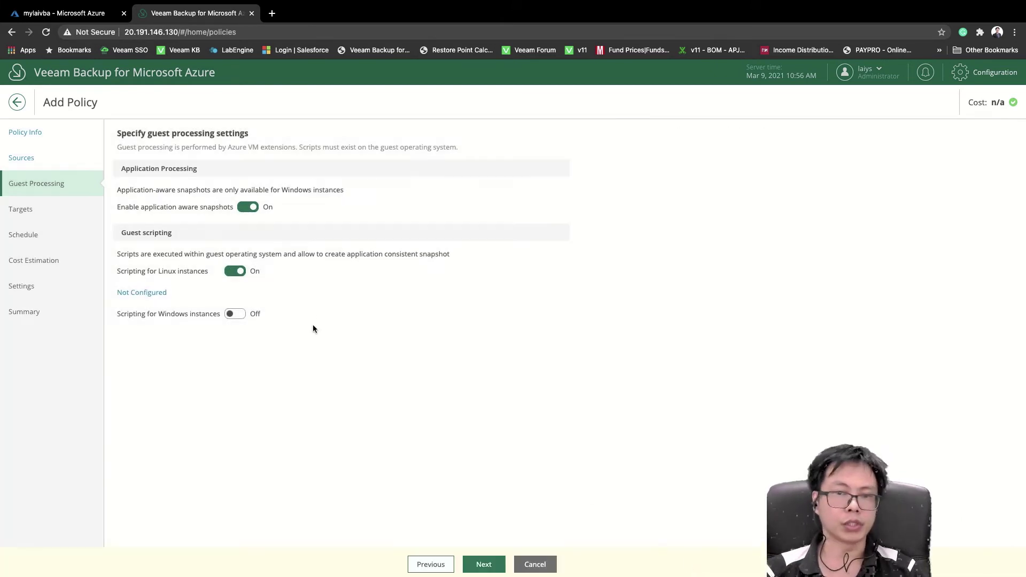
click(234, 272)
click(236, 293)
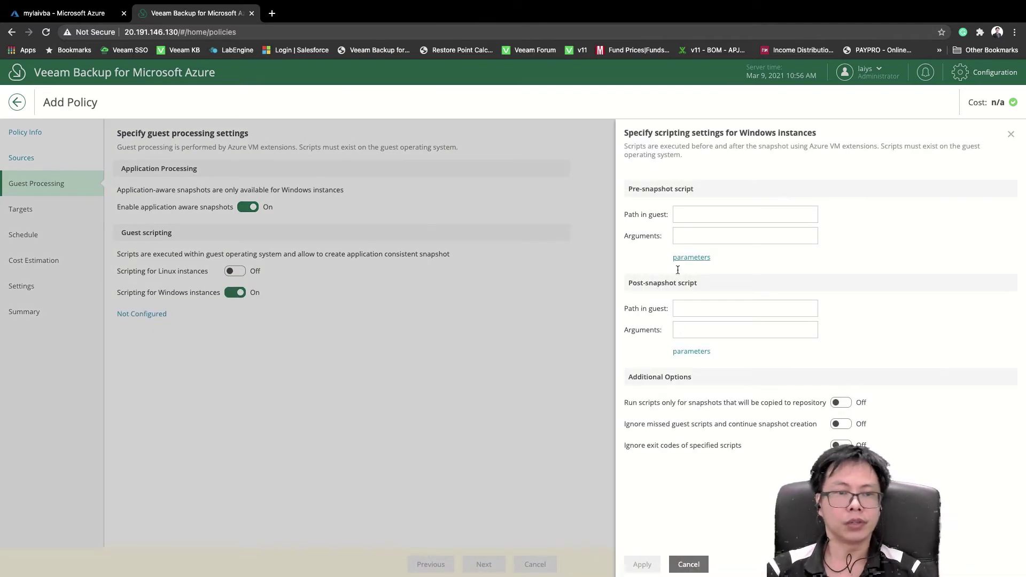
click(688, 564)
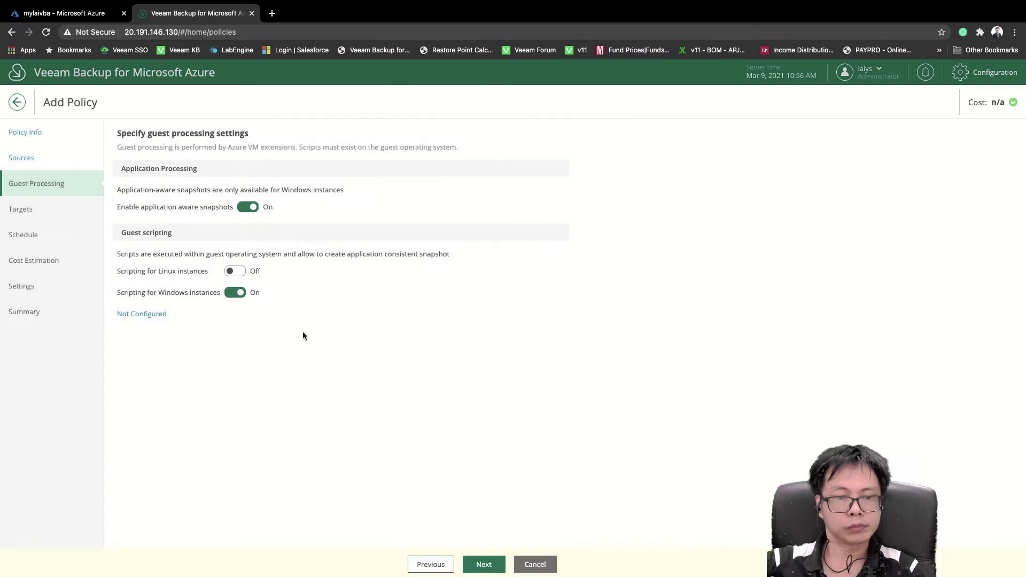
click(231, 292)
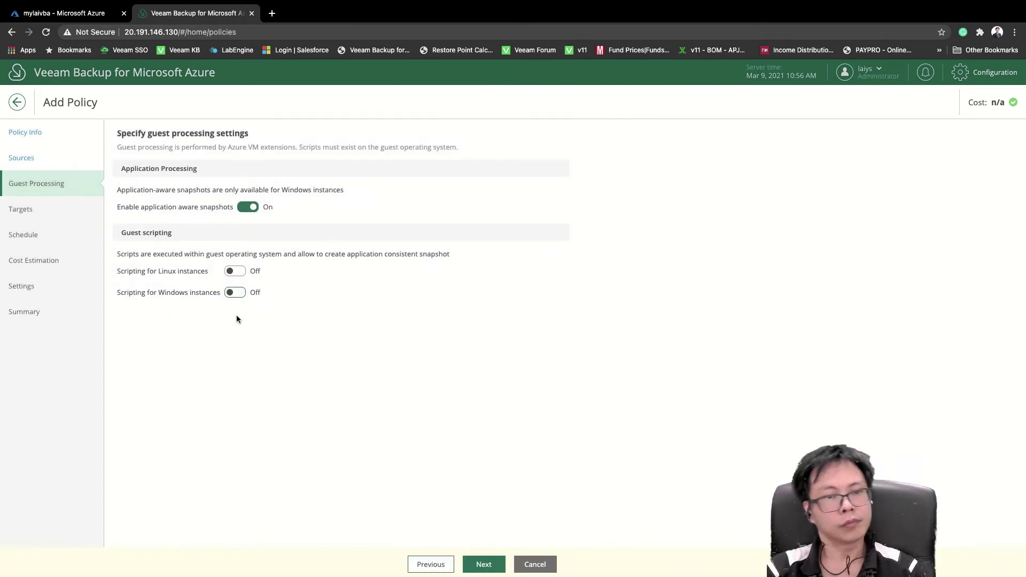
Step: Proceed to the target settings, view the snapshot tag configuration, and enable backups
click(484, 564)
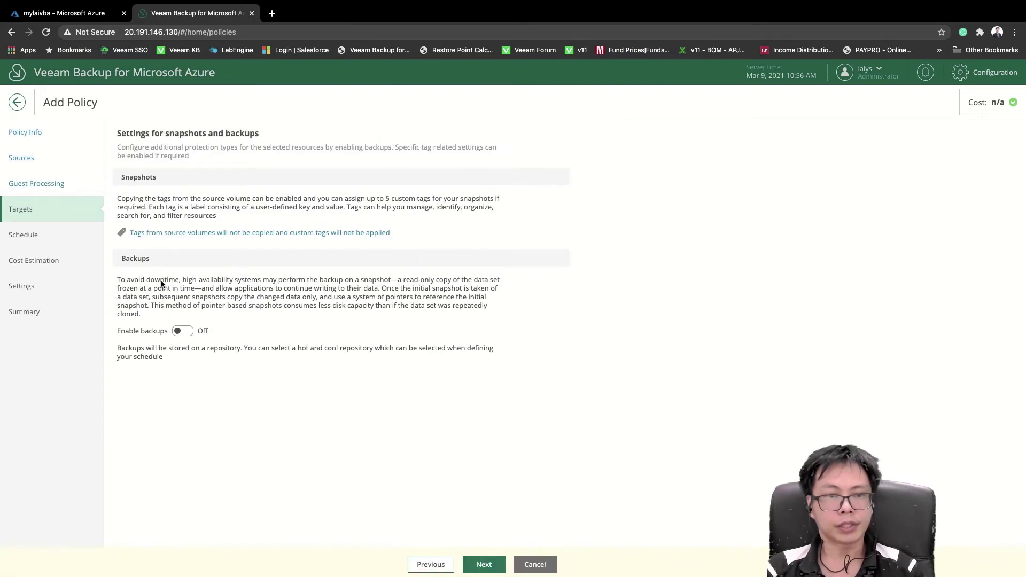
click(263, 233)
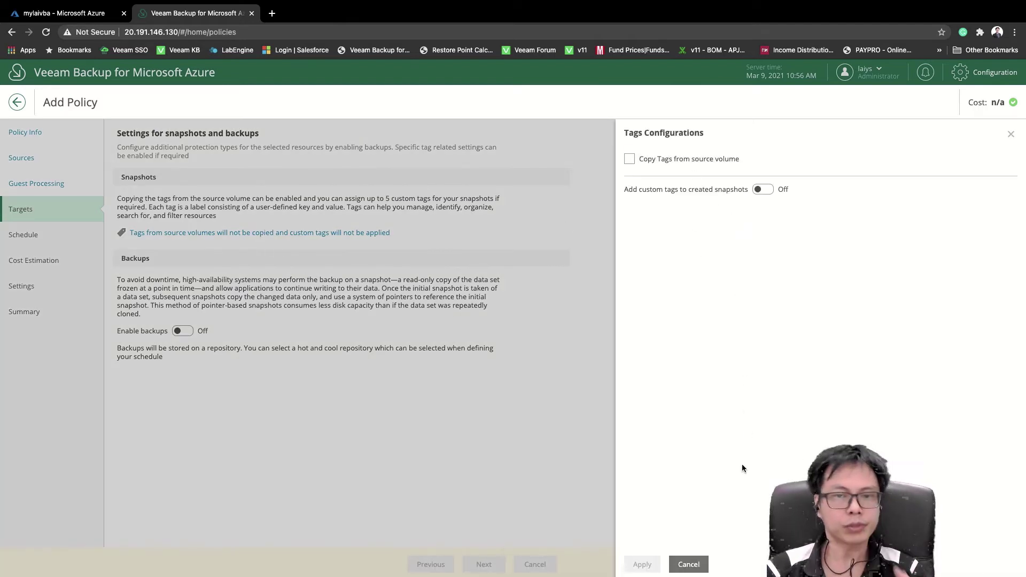
click(693, 564)
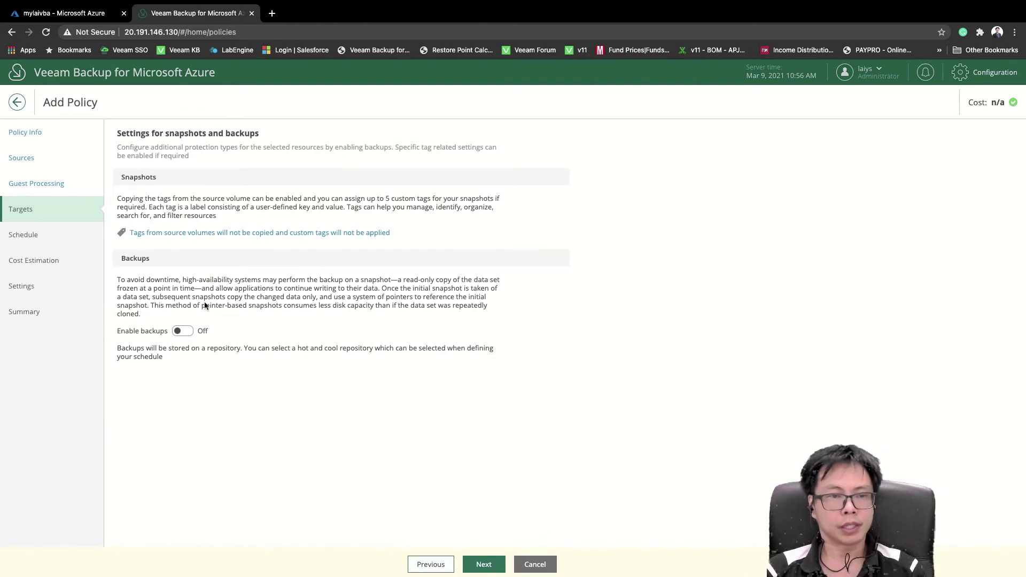
click(183, 331)
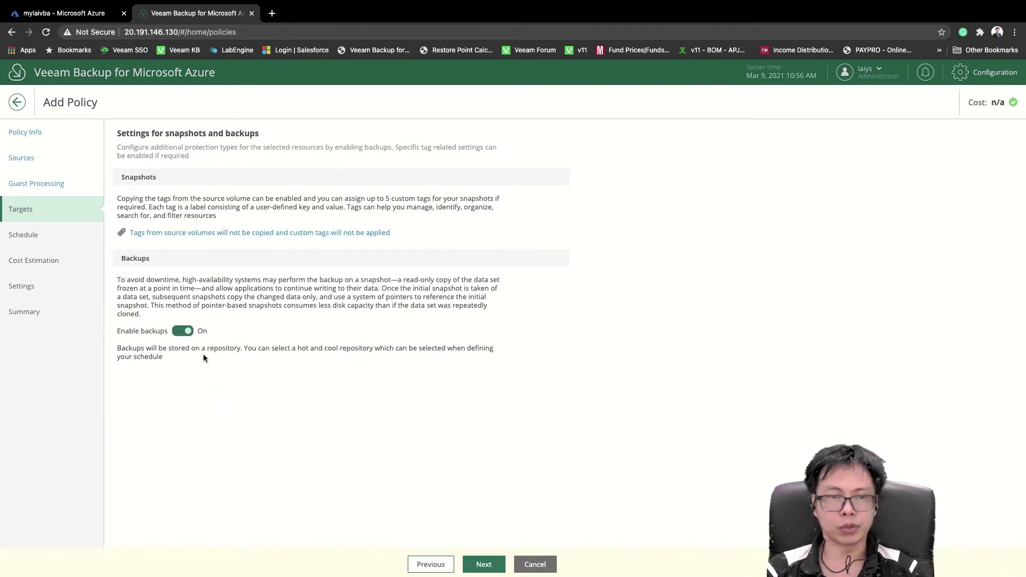
Step: Enable daily retention in the scheduling options and clear all snapshot and backup hours from the daily schedule
click(484, 568)
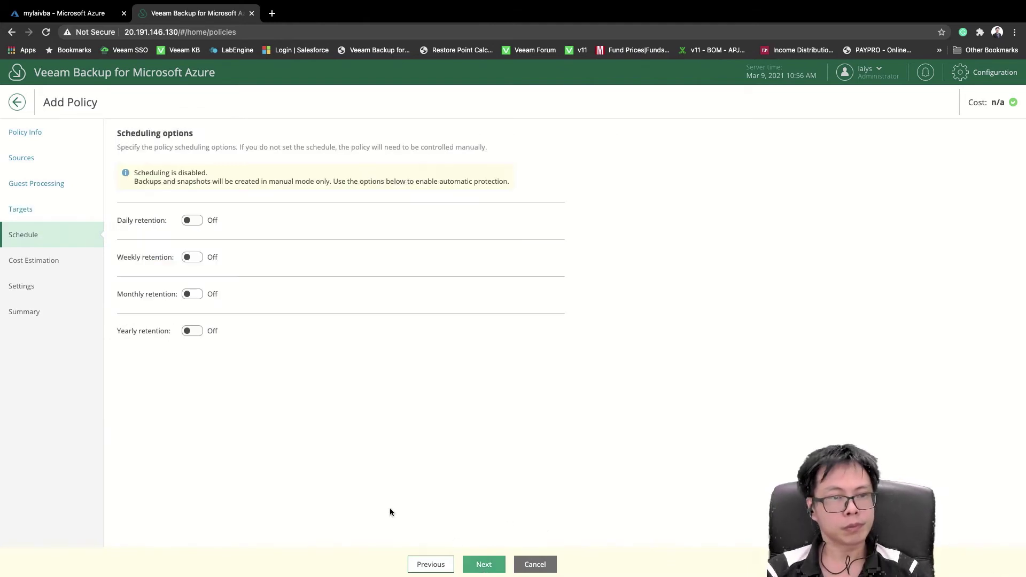
click(193, 220)
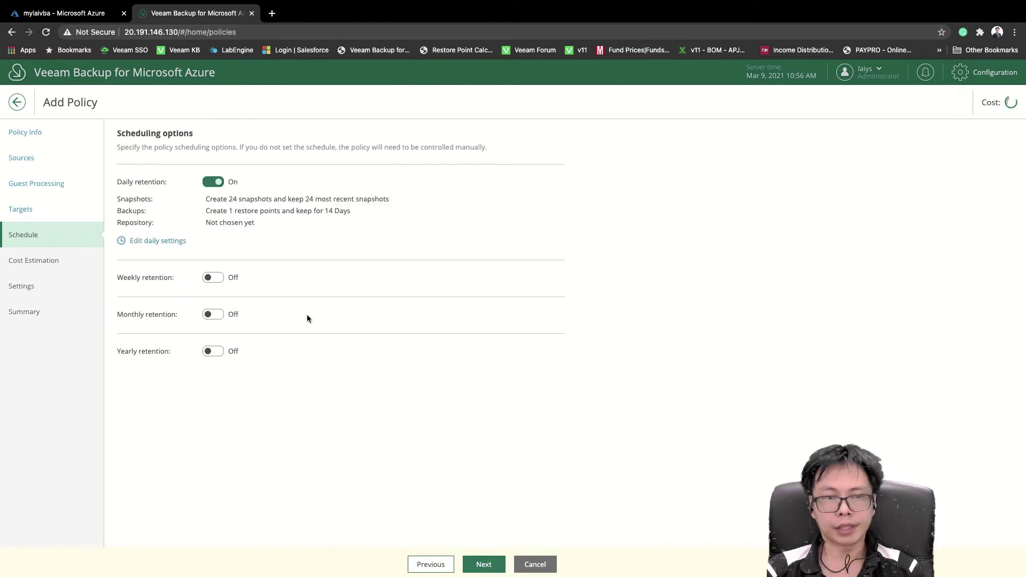
click(167, 241)
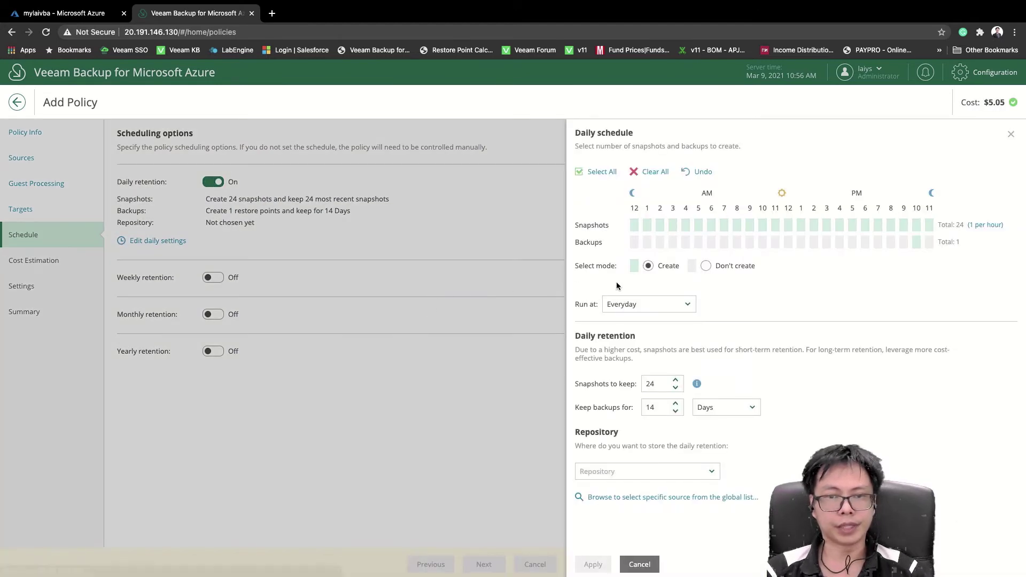
click(694, 265)
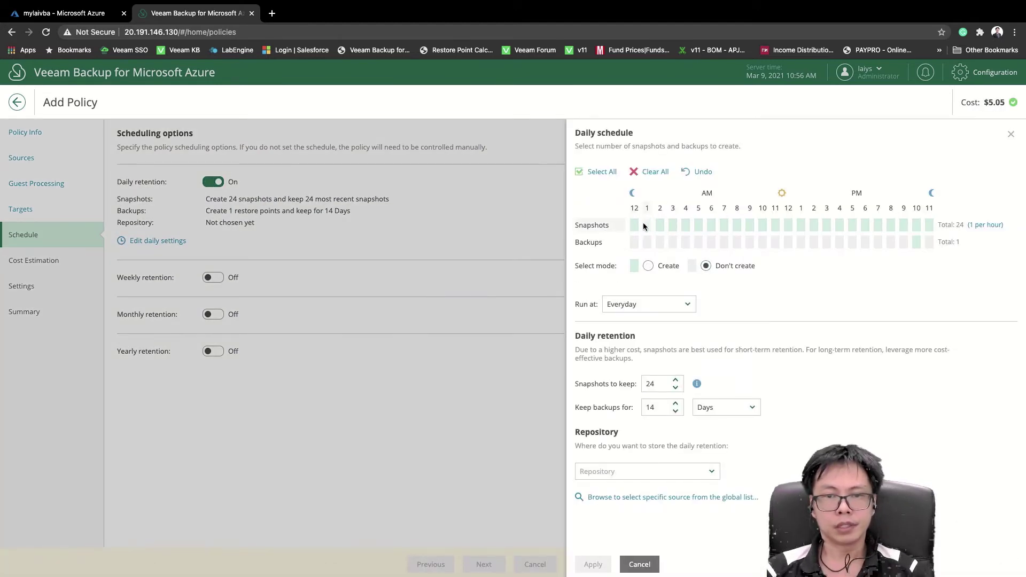
mouse_move(645, 224)
mouse_down()
mouse_move(739, 228)
mouse_move(652, 224)
mouse_up()
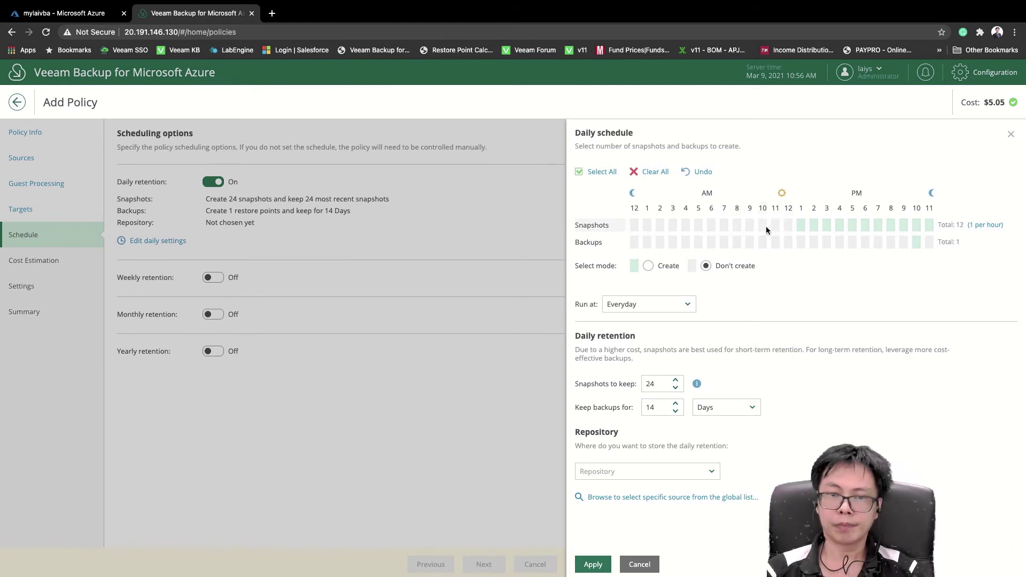
click(813, 225)
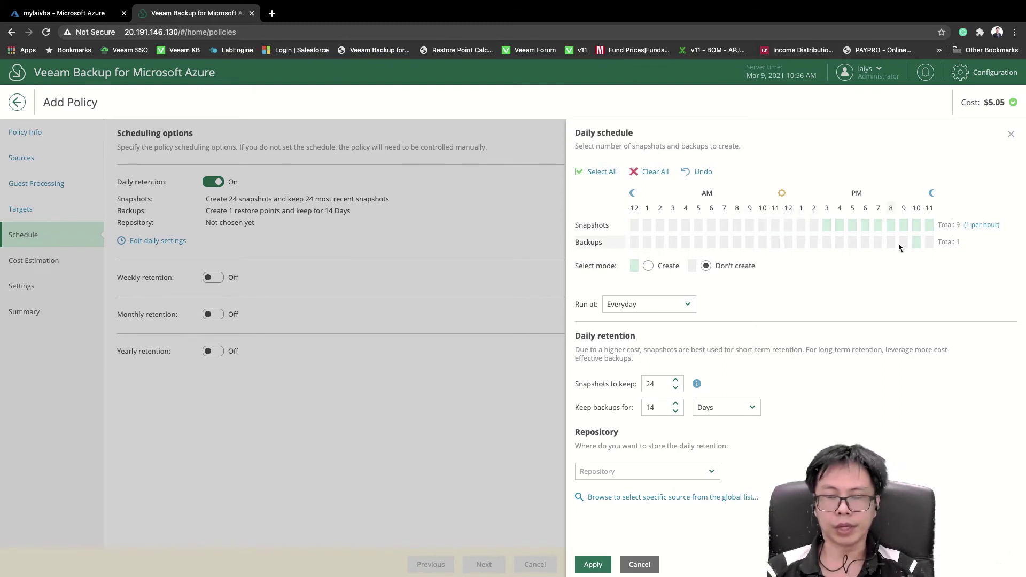
click(915, 241)
click(924, 226)
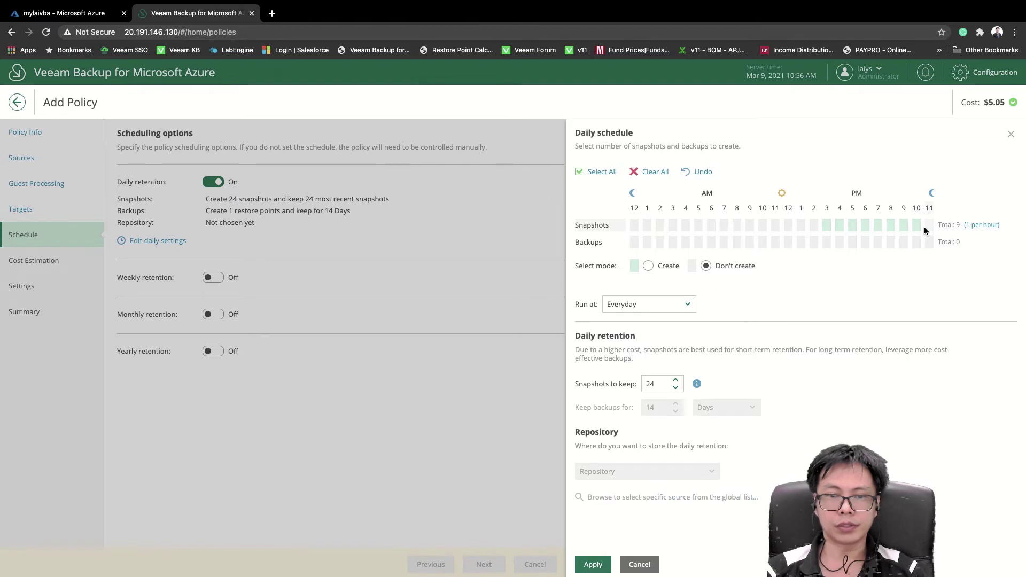
click(851, 226)
click(868, 227)
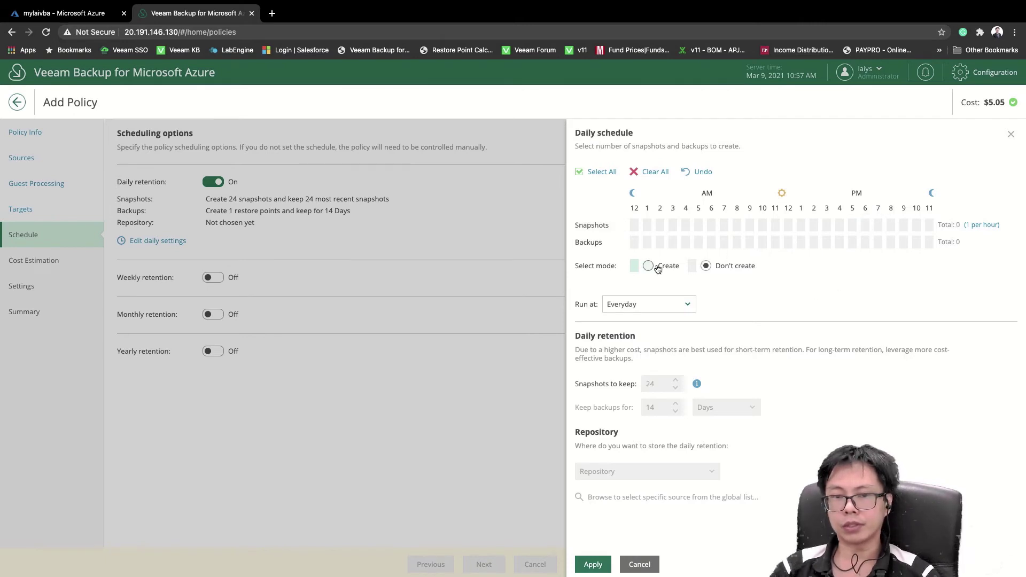
Step: Schedule one daily snapshot and one daily backup at 1 PM using the Create mode
click(650, 265)
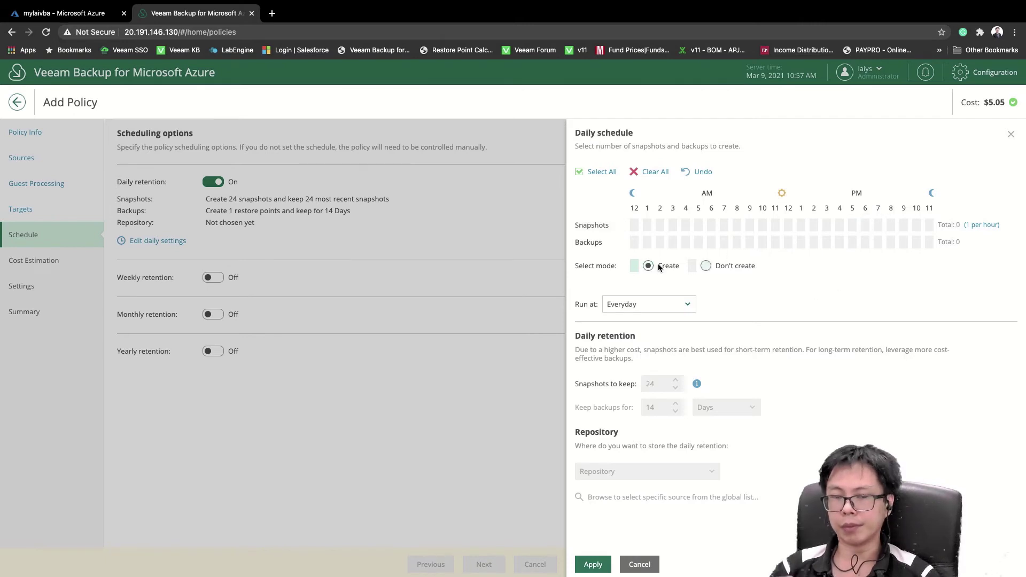
click(800, 225)
click(800, 242)
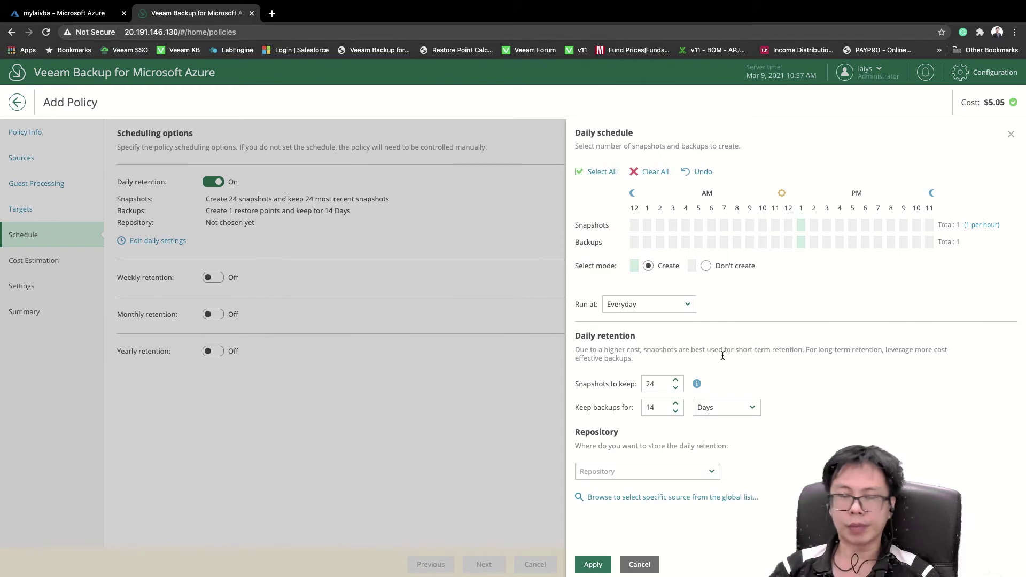
Step: Set daily retention to 3 snapshots and 3 days of backups, choose the vba storage repository, and apply the daily schedule
click(659, 384)
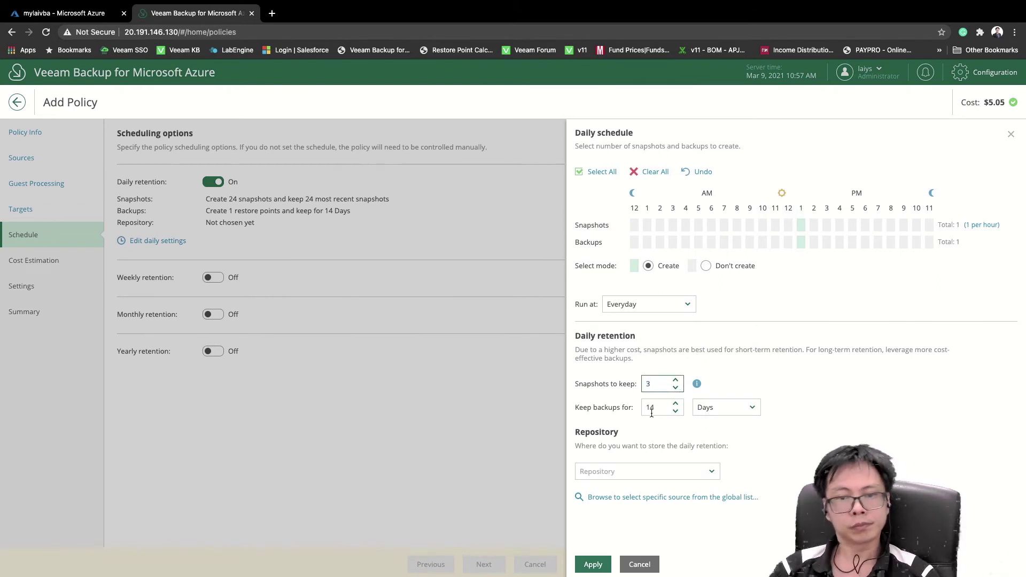
text(3)
click(705, 412)
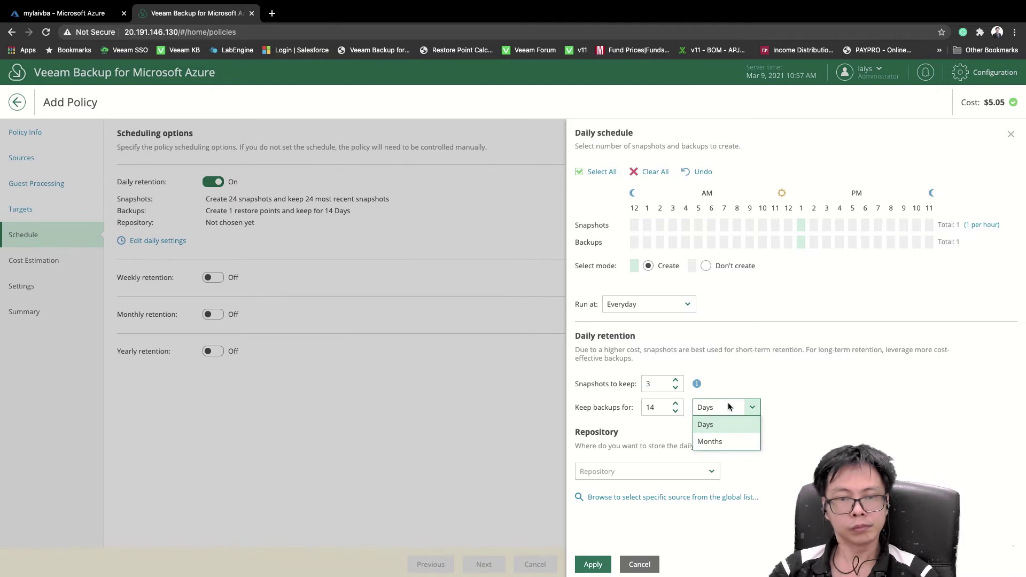
click(665, 410)
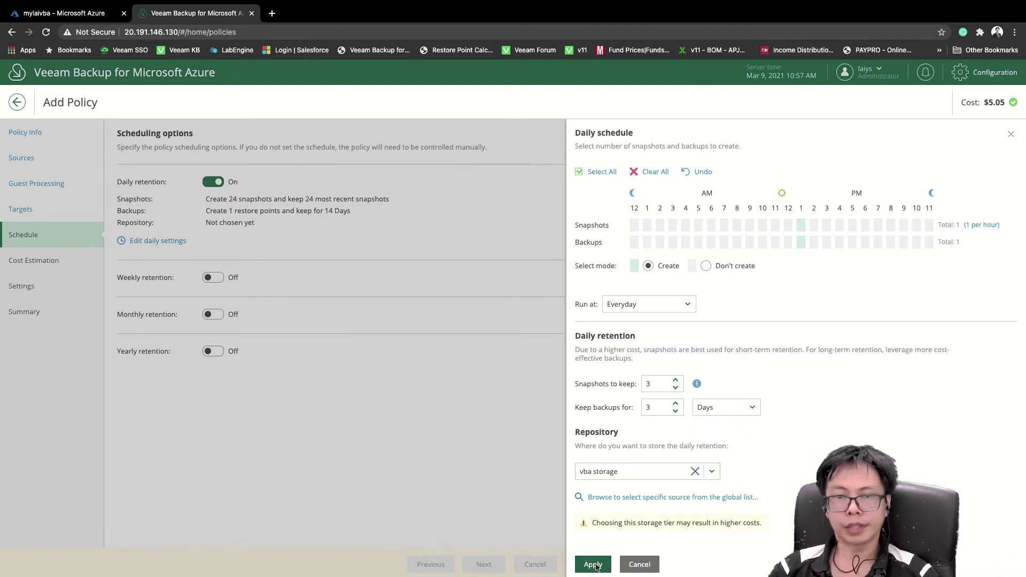
click(593, 564)
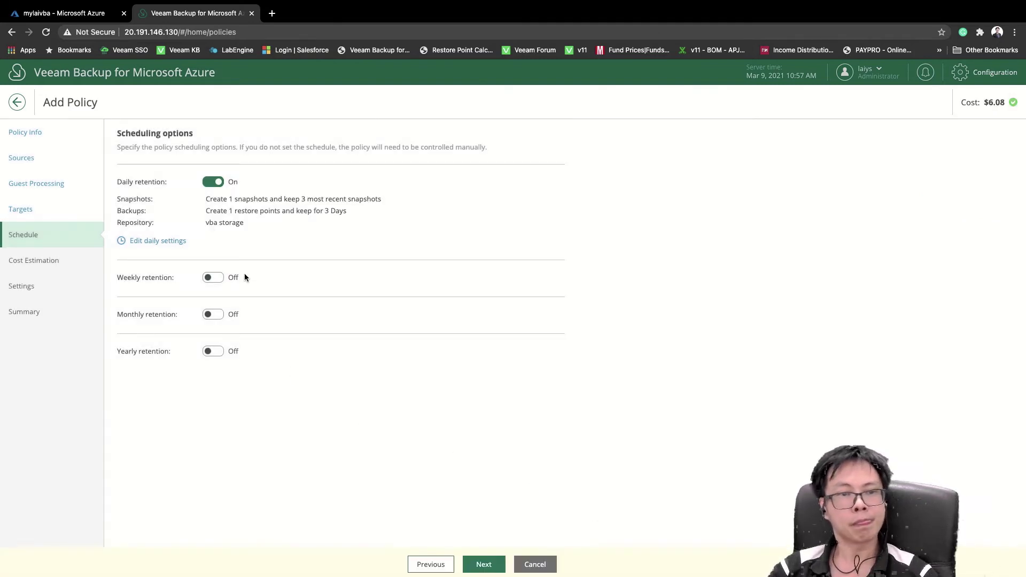
Step: Enable weekly retention to view its schedule settings, cancel them, and switch weekly retention back off
click(213, 277)
click(160, 348)
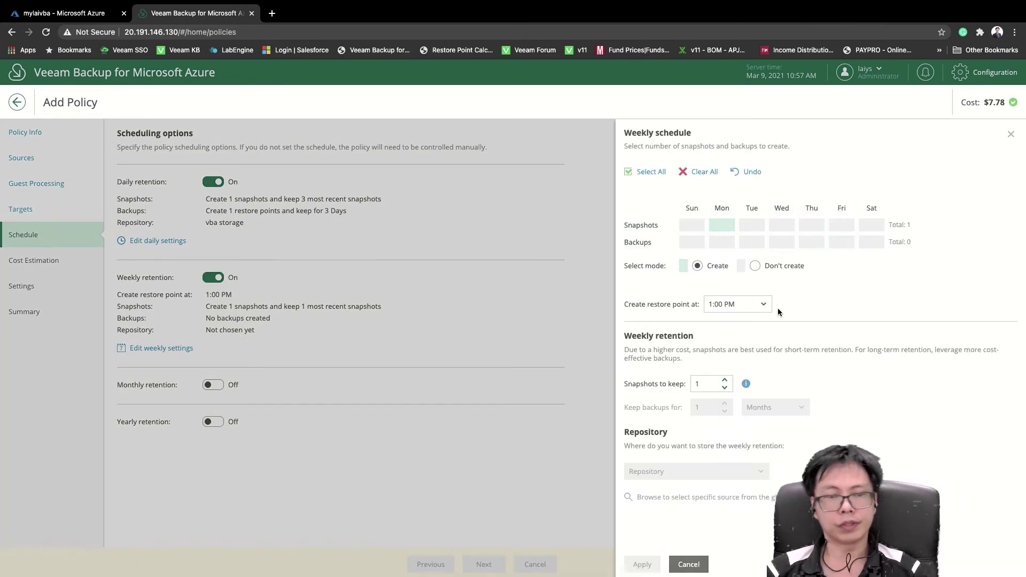
click(692, 564)
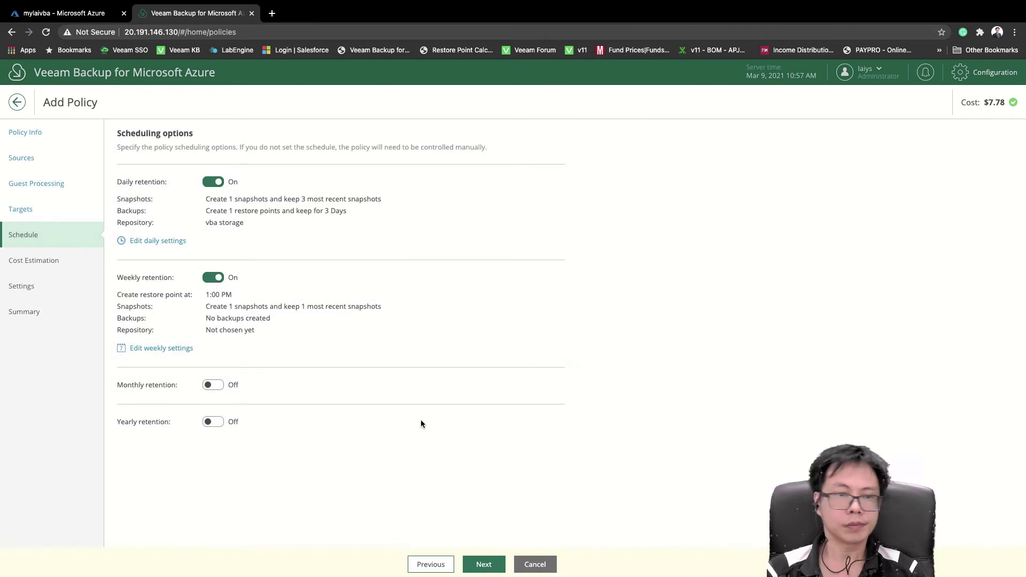
click(213, 277)
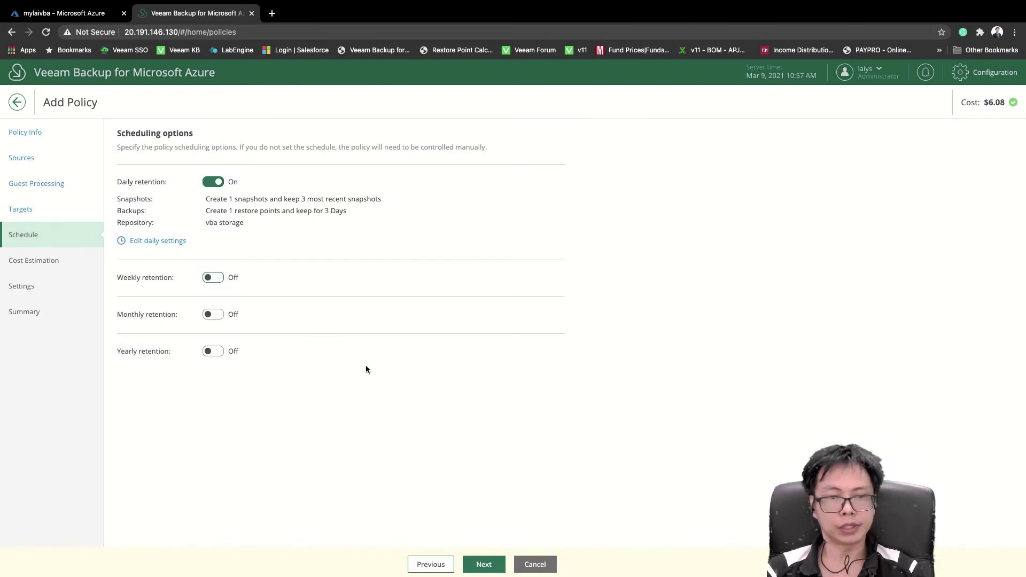
Step: Proceed to the cost estimation and view its available export formats without exporting anything
click(471, 563)
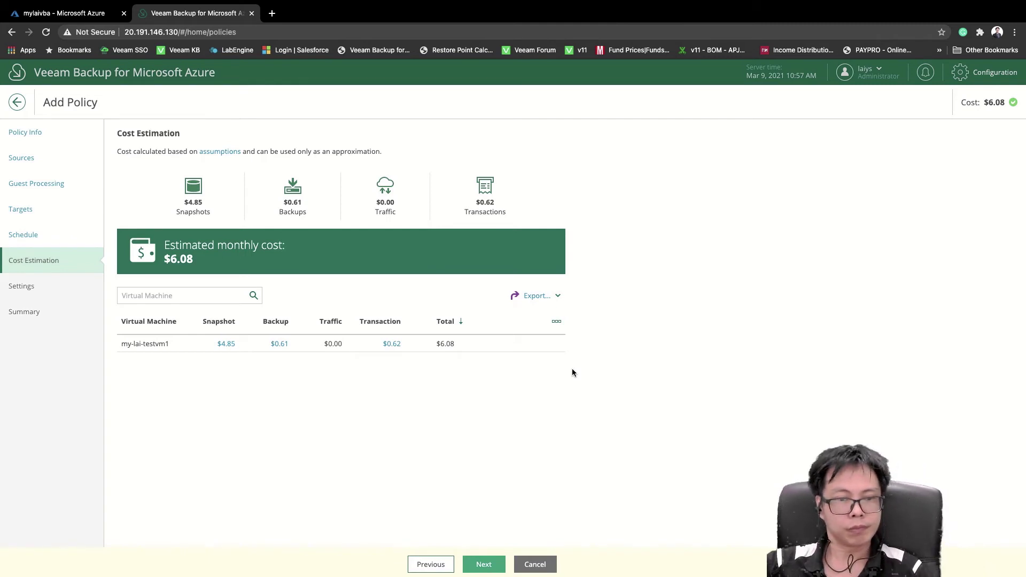
click(536, 296)
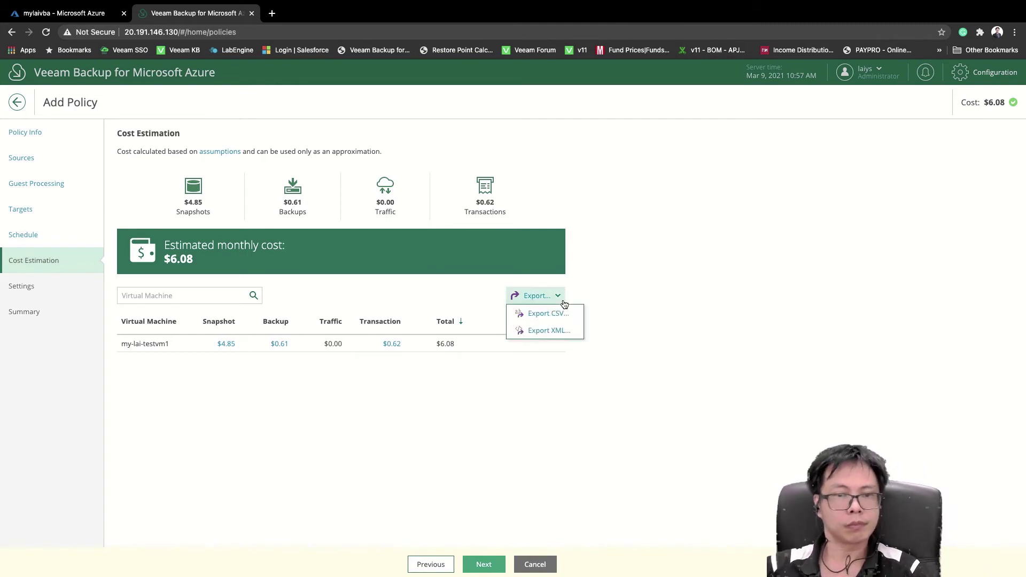
click(666, 330)
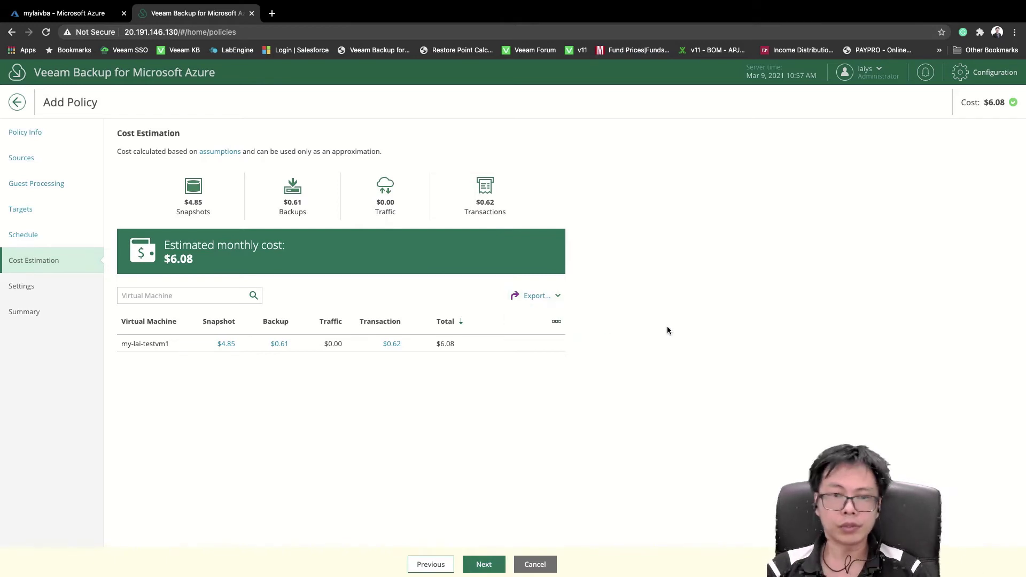
Step: Proceed through the retry settings with their defaults, review the policy summary, and finish creating the policy
click(491, 565)
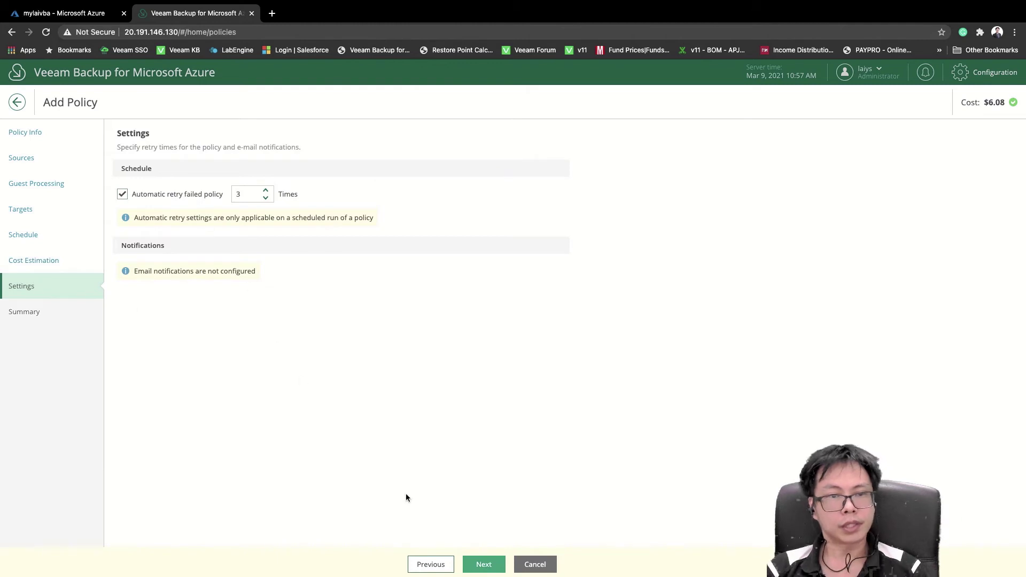
click(484, 564)
scroll(374, 428, down, 2)
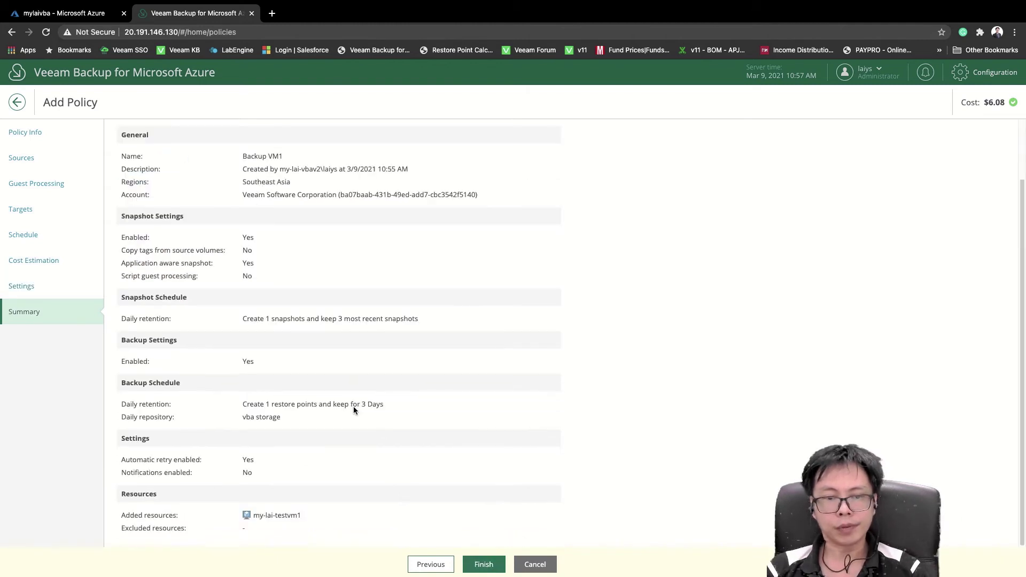
click(483, 562)
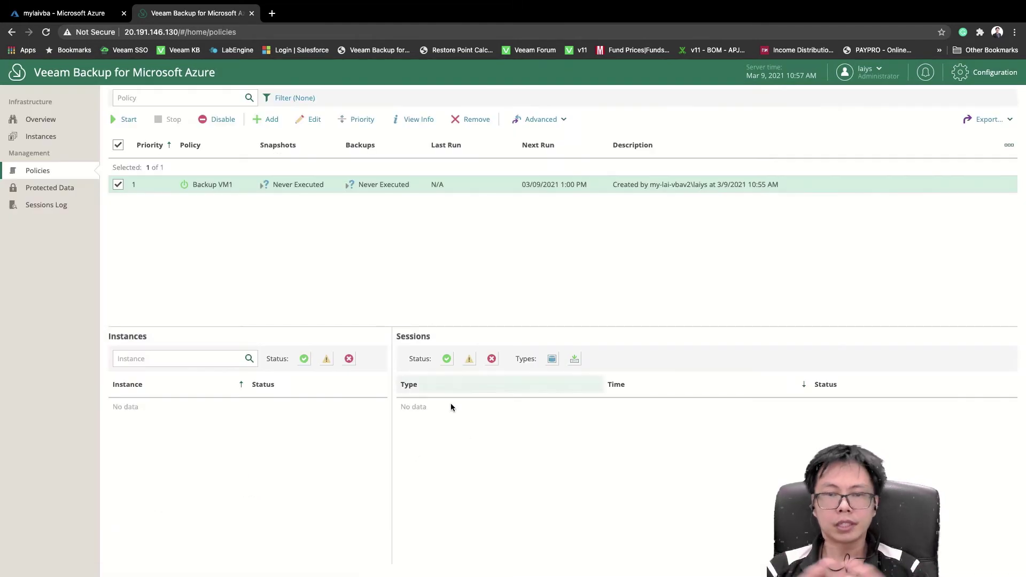
Step: Start the Backup VM1 policy and inspect the session logs of its running backup and snapshot
click(127, 120)
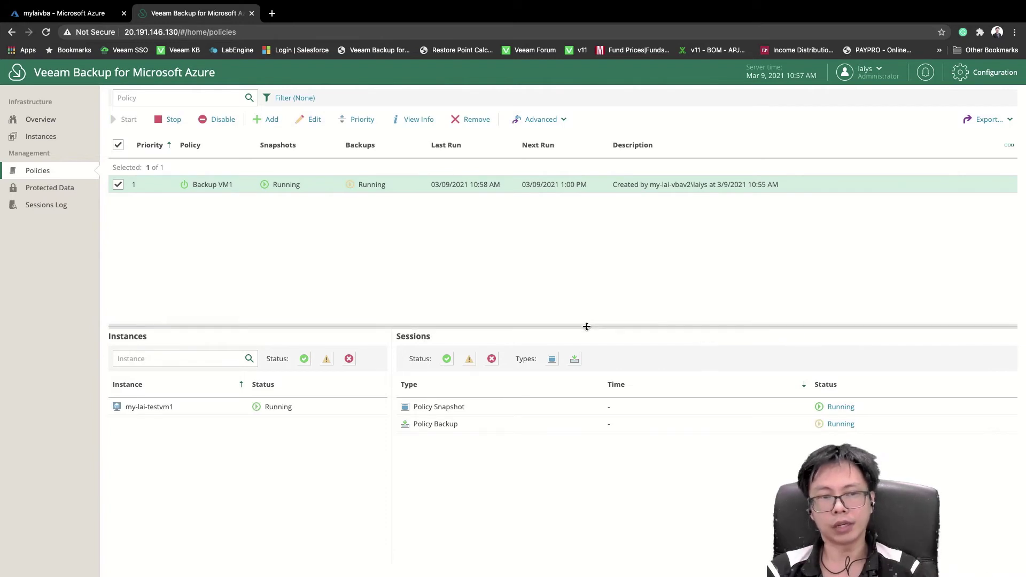
click(832, 425)
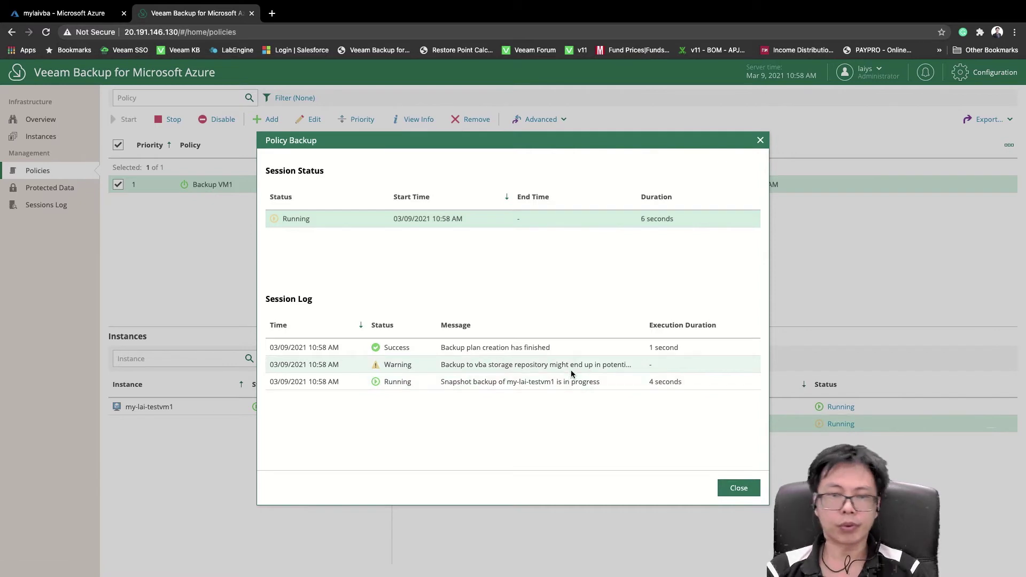
click(730, 487)
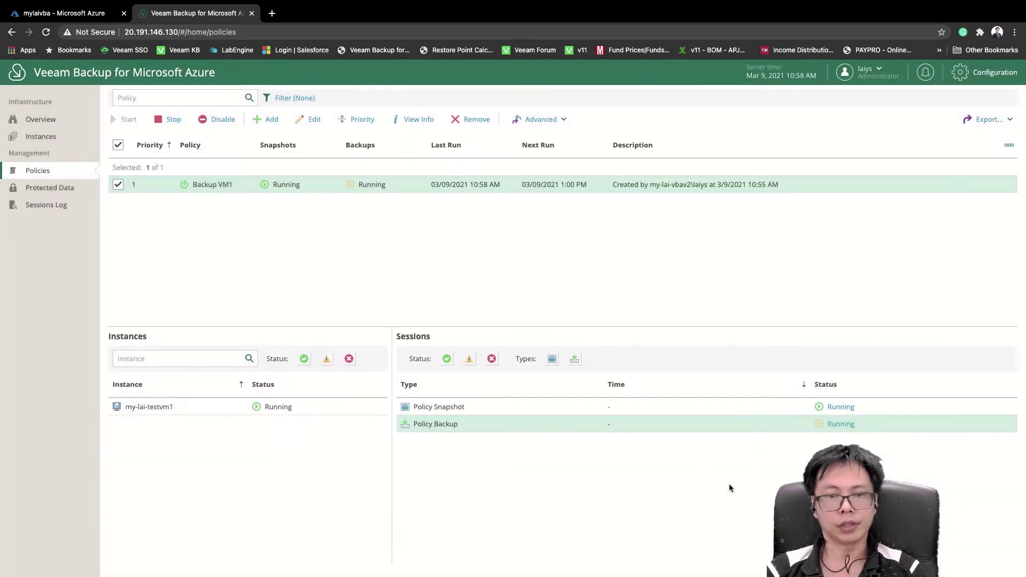
click(841, 408)
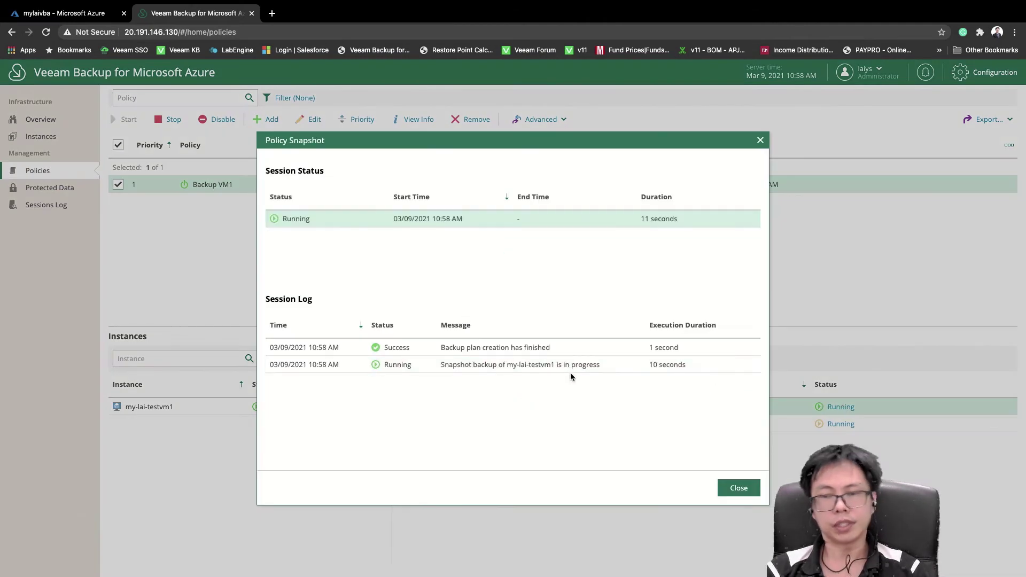
click(737, 487)
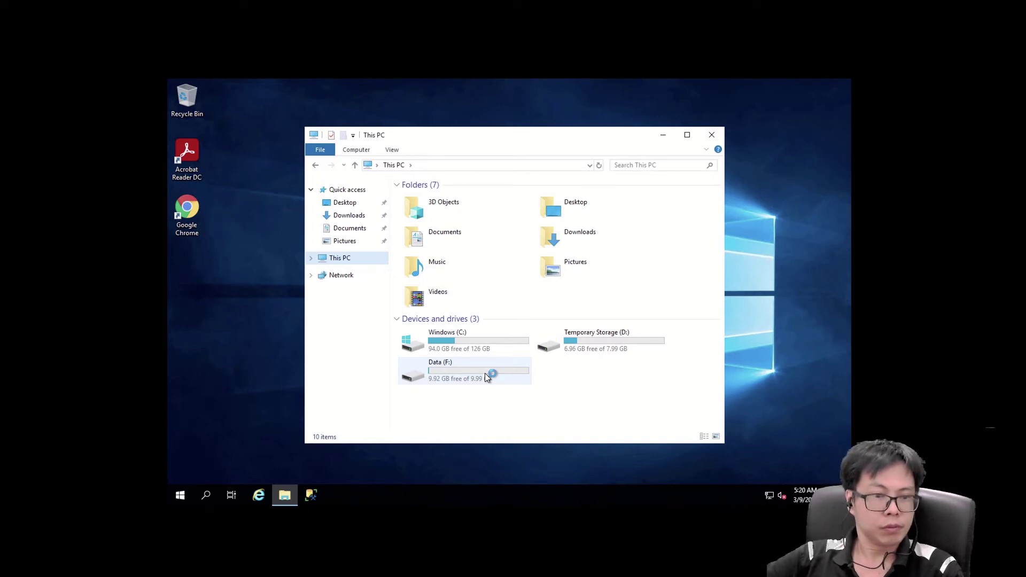
Step: View the files in the Database folder on the VM's Data (F:) drive, and leave the full-screen remote session
double_click(479, 374)
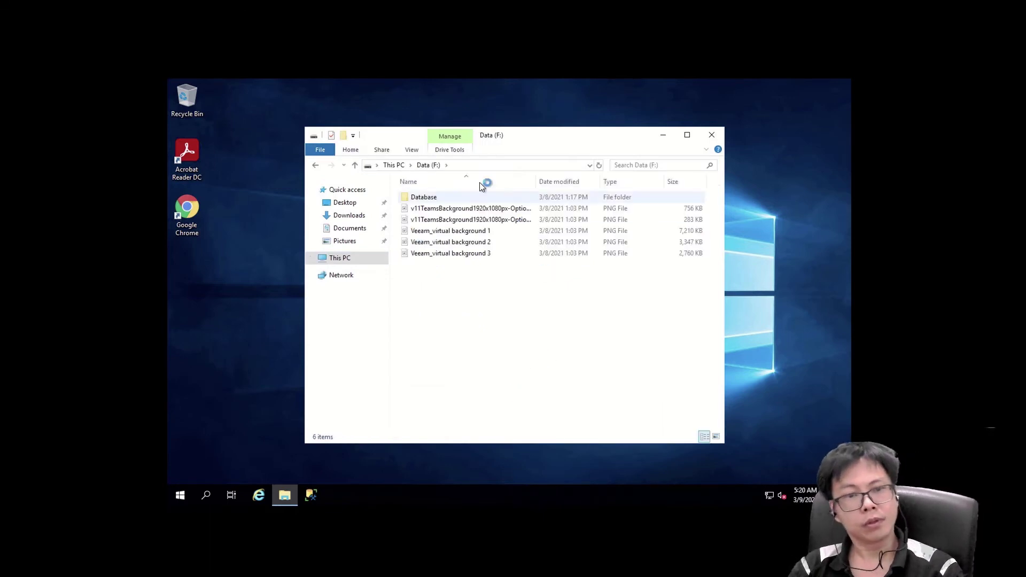
double_click(425, 197)
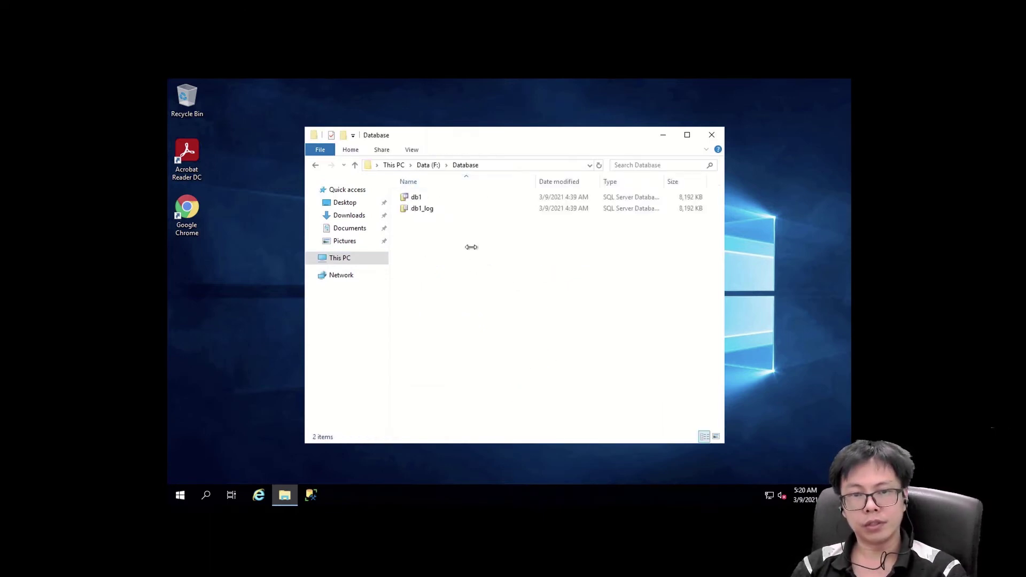
mouse_move(151, 2)
click(29, 21)
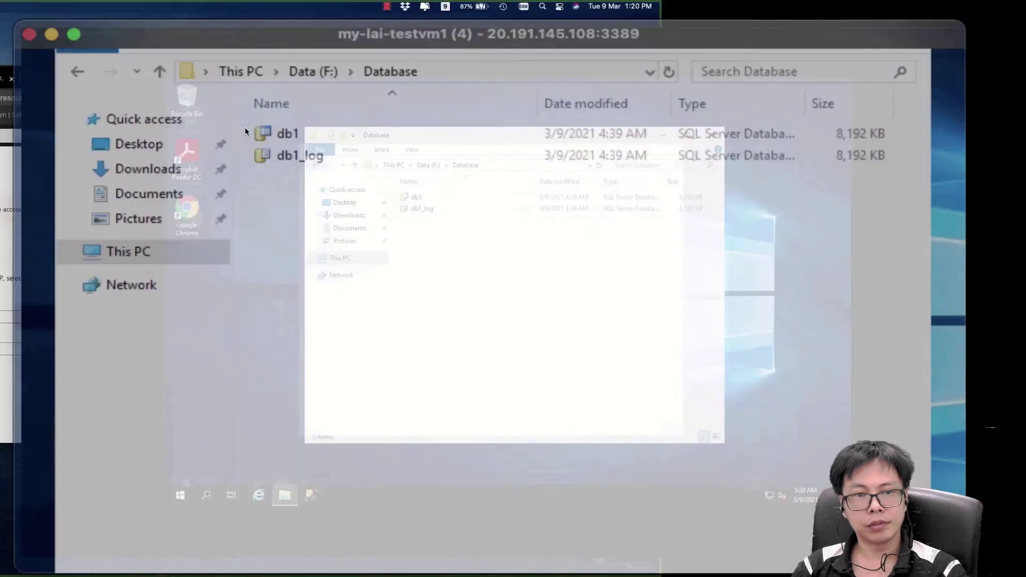
Step: Switch to the Azure portal, detach the data disk in the disk settings of my-lai-testvm1, and save the change
click(430, 79)
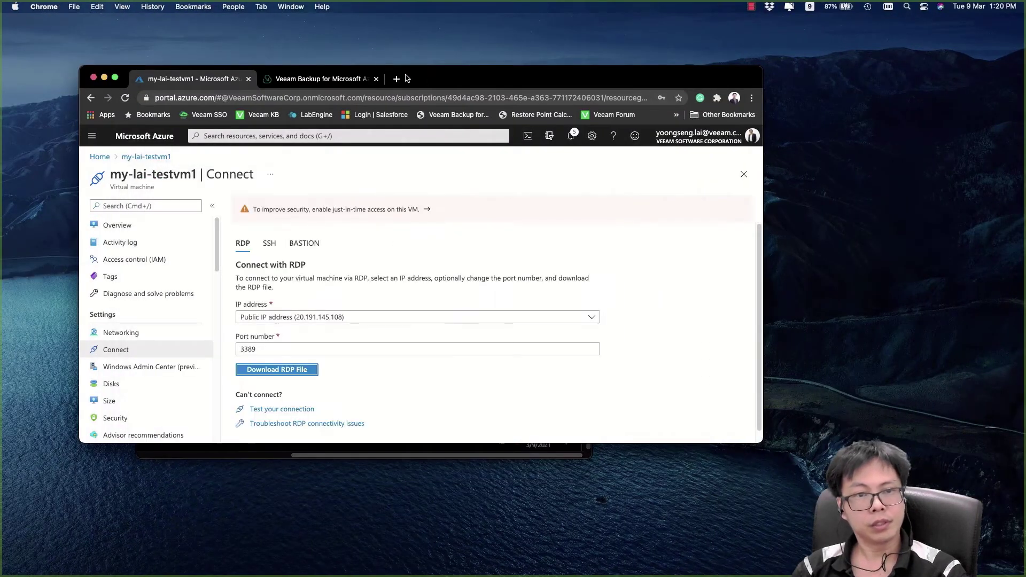
click(114, 77)
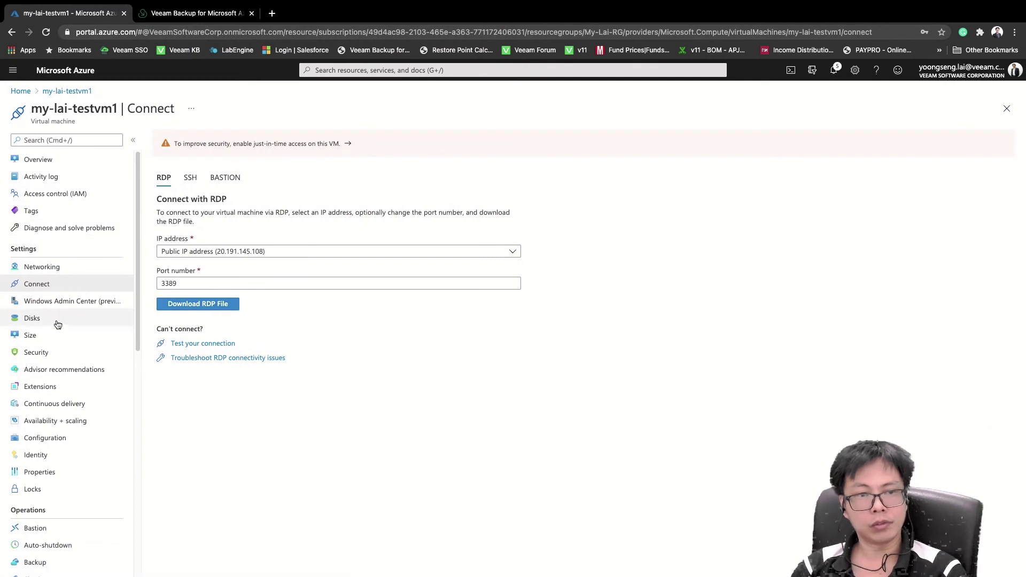
click(33, 318)
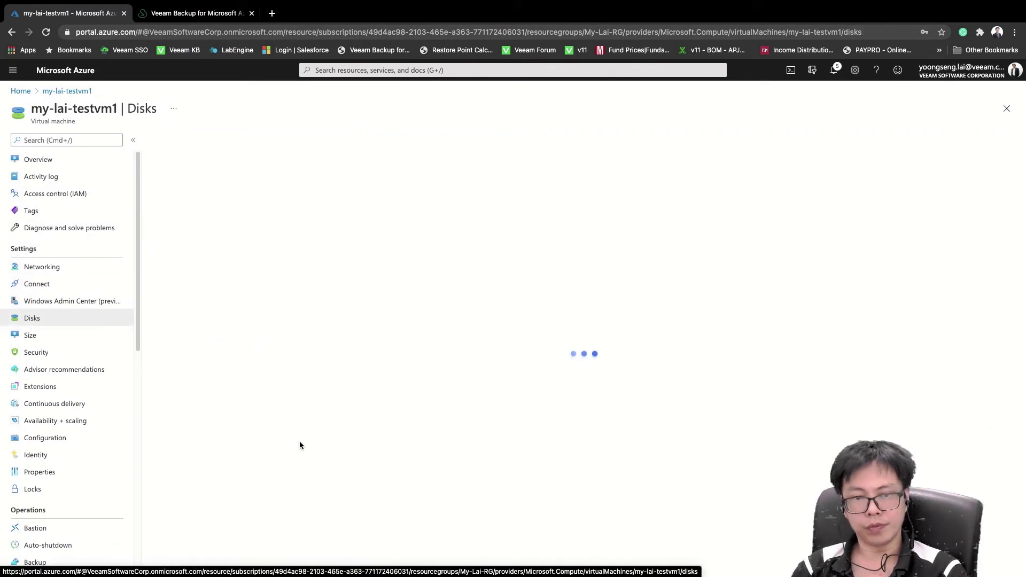
click(172, 142)
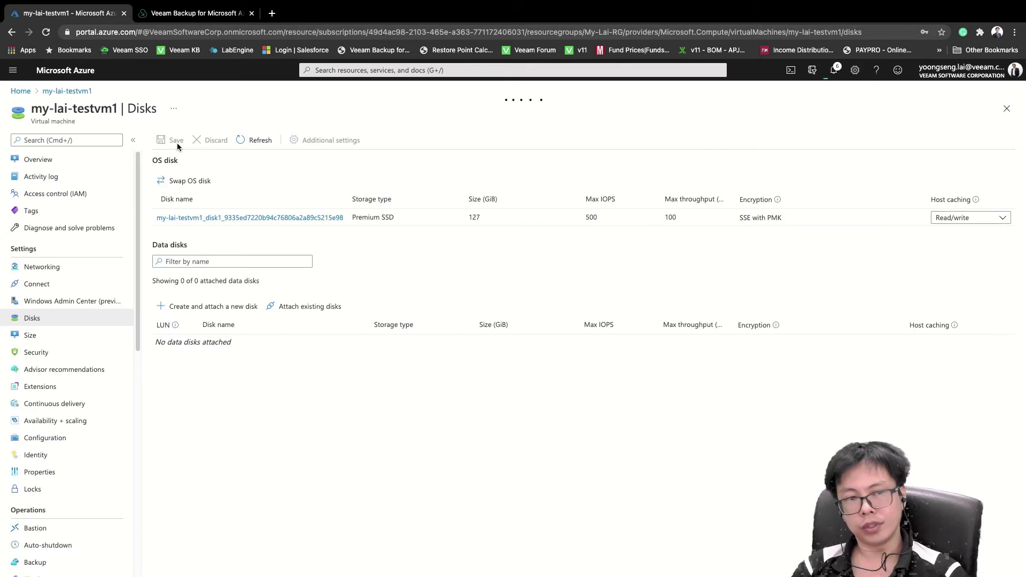
click(835, 71)
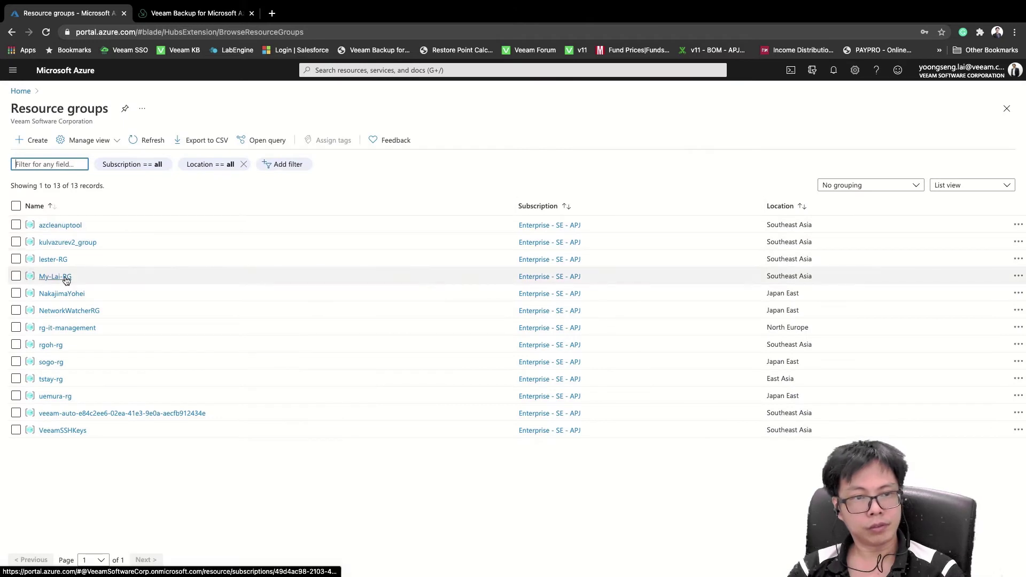
Step: Delete the disk my-lai-testvm1_DataDisk_0 from the My-Lai-RG resource group, confirming with "yes", and check the deletion notification
click(69, 277)
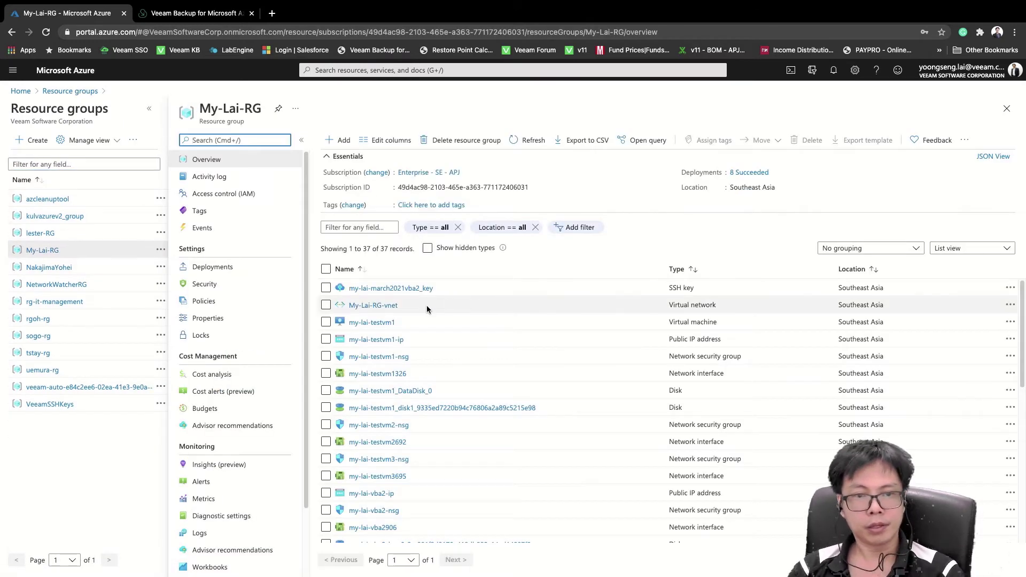
click(326, 391)
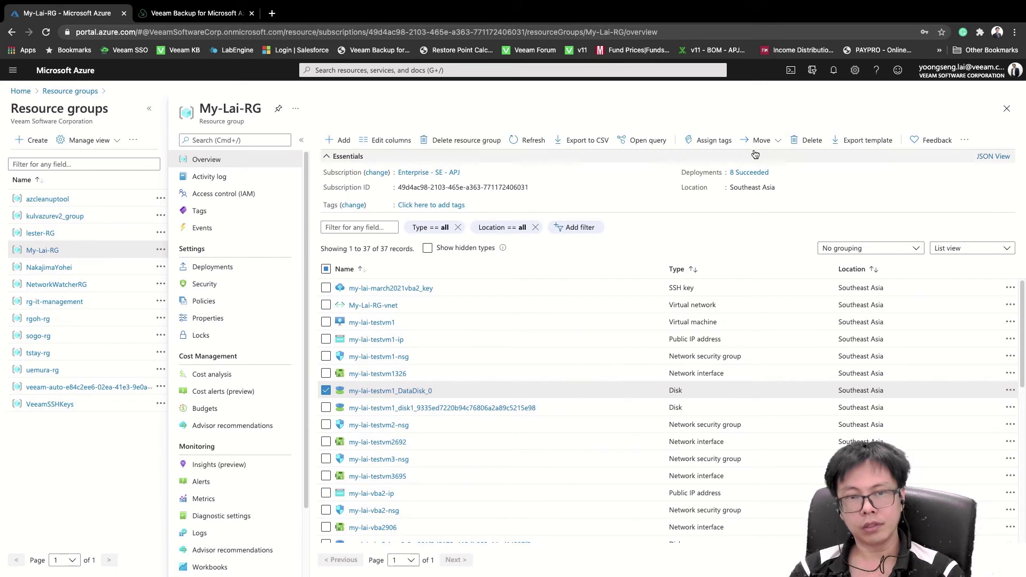
click(810, 141)
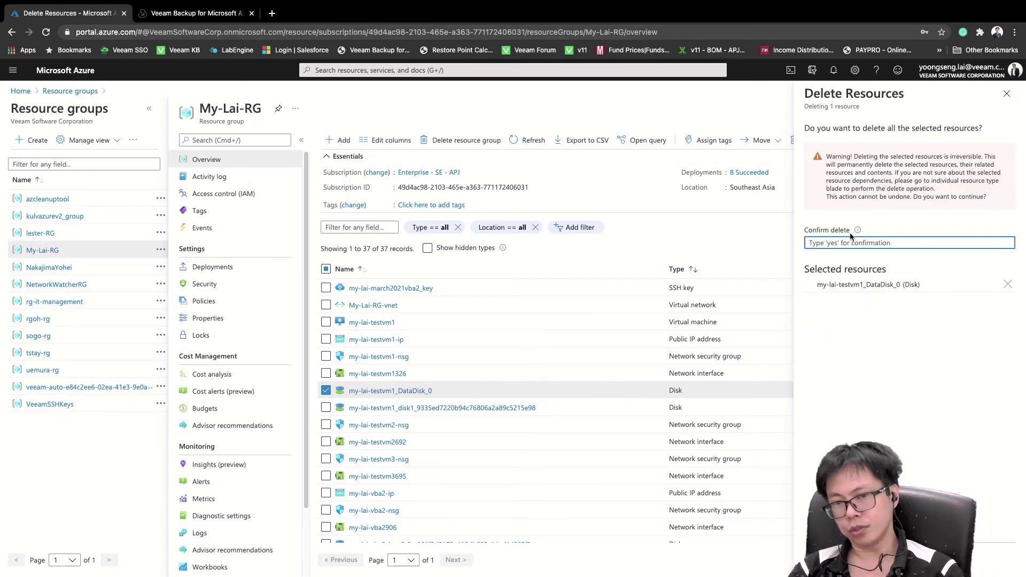
text(yes)
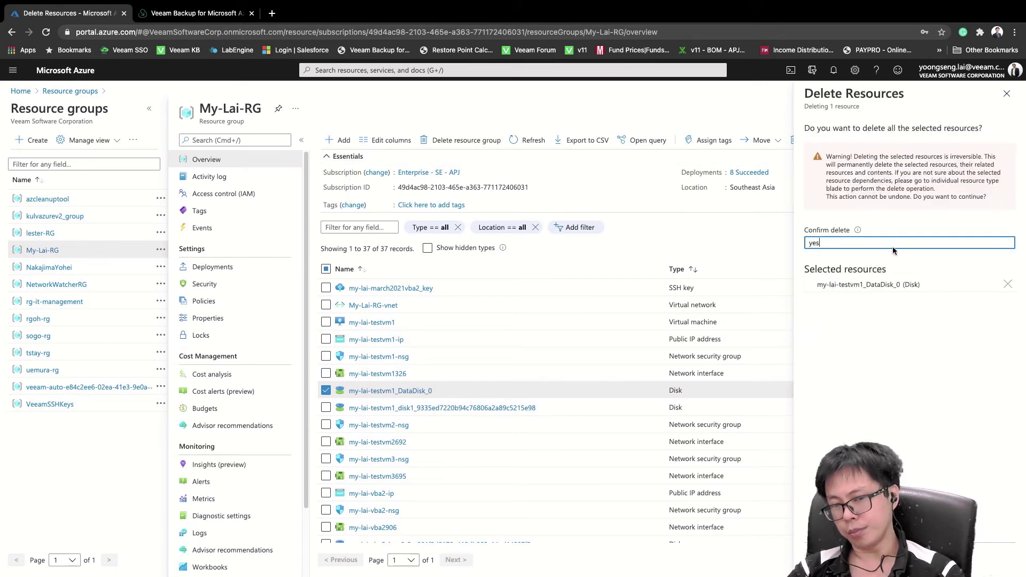
key(Return)
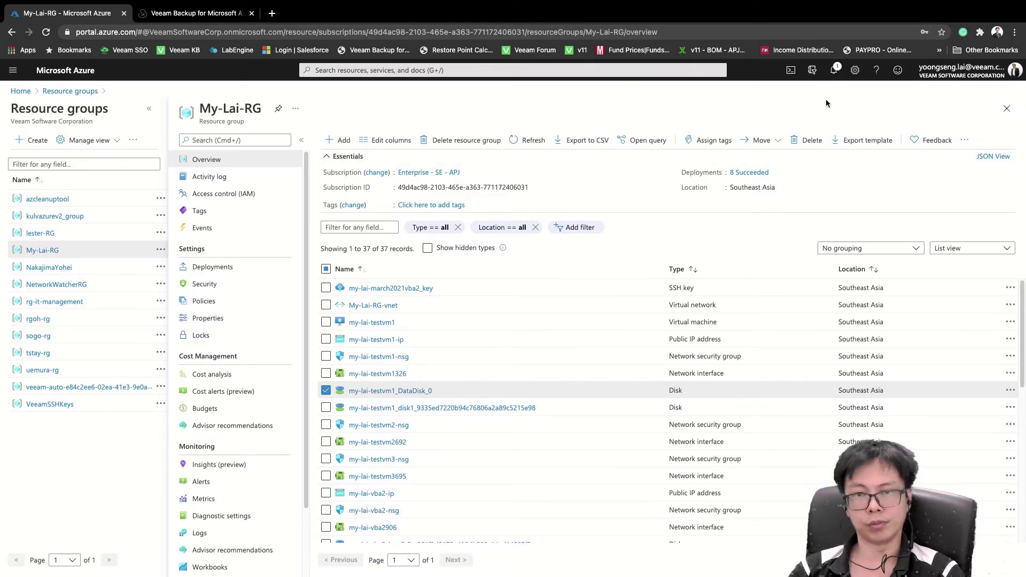
click(834, 71)
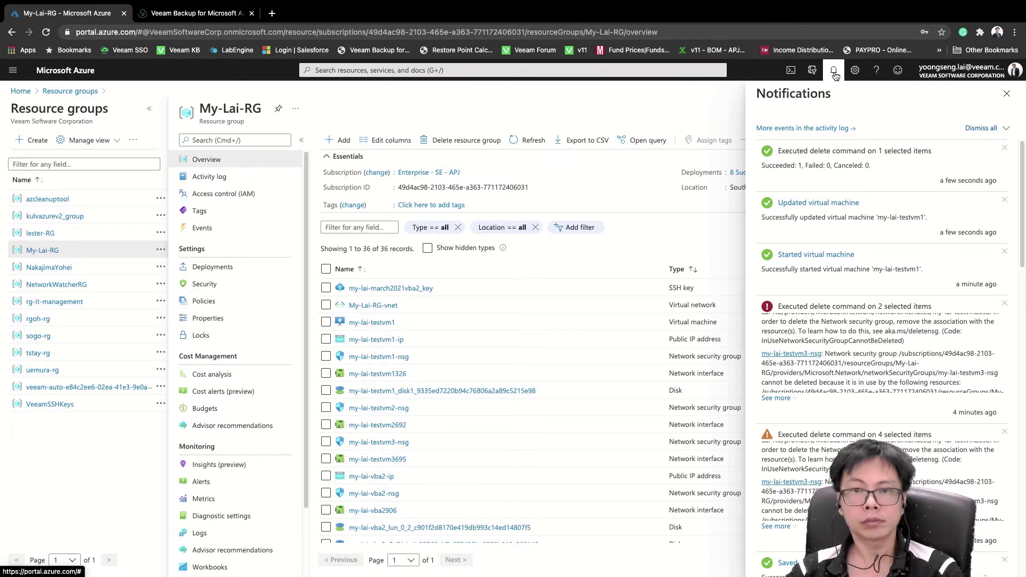
click(834, 71)
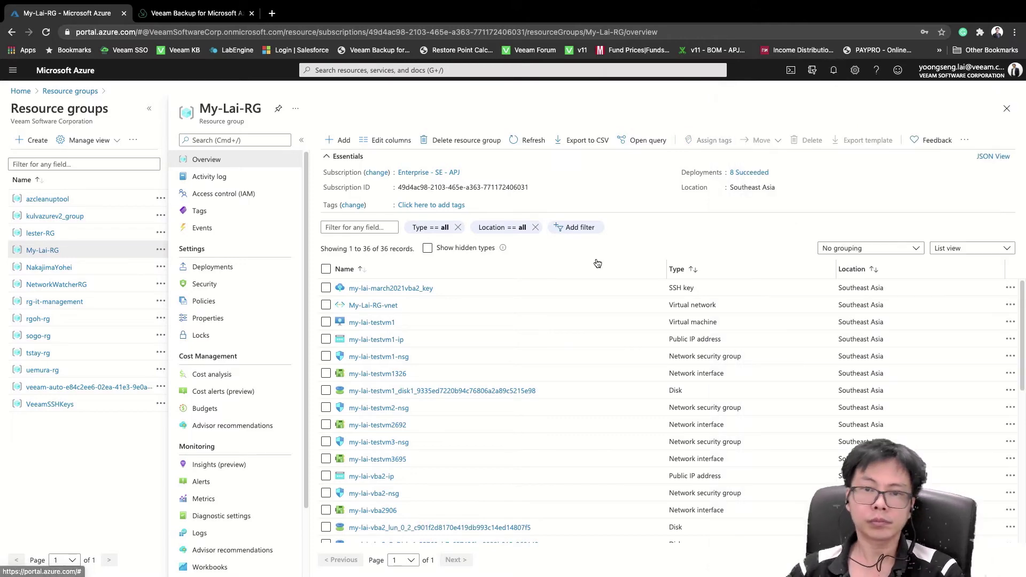
Step: Open the disk settings of the virtual machine my-lai-testvm1 from the Azure home page
click(21, 92)
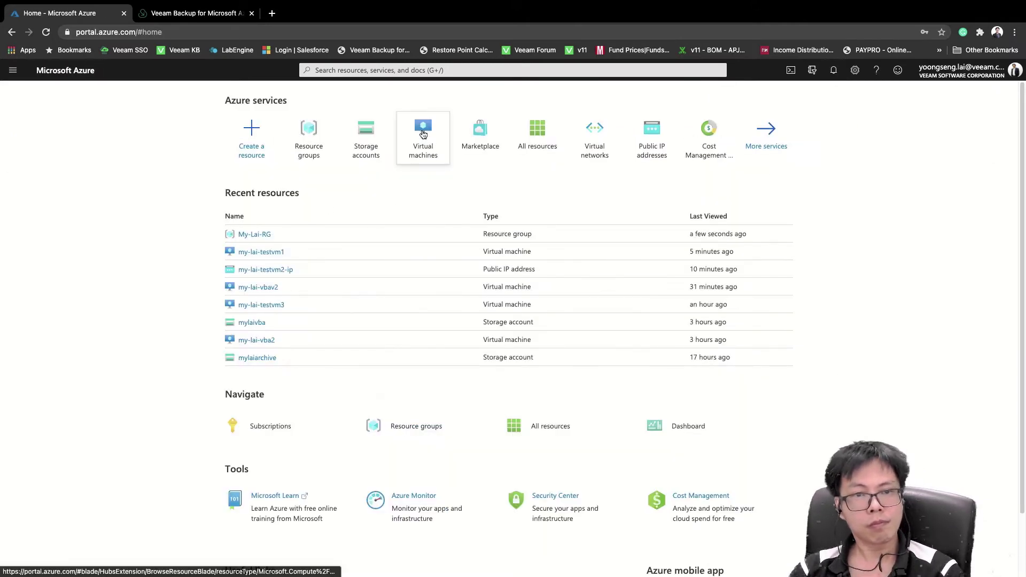
click(423, 134)
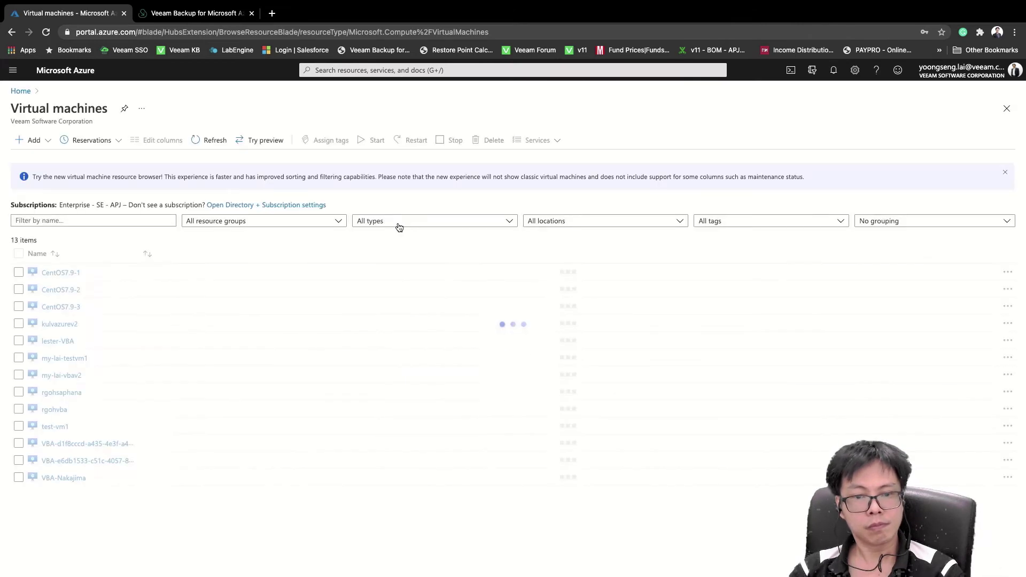
click(75, 359)
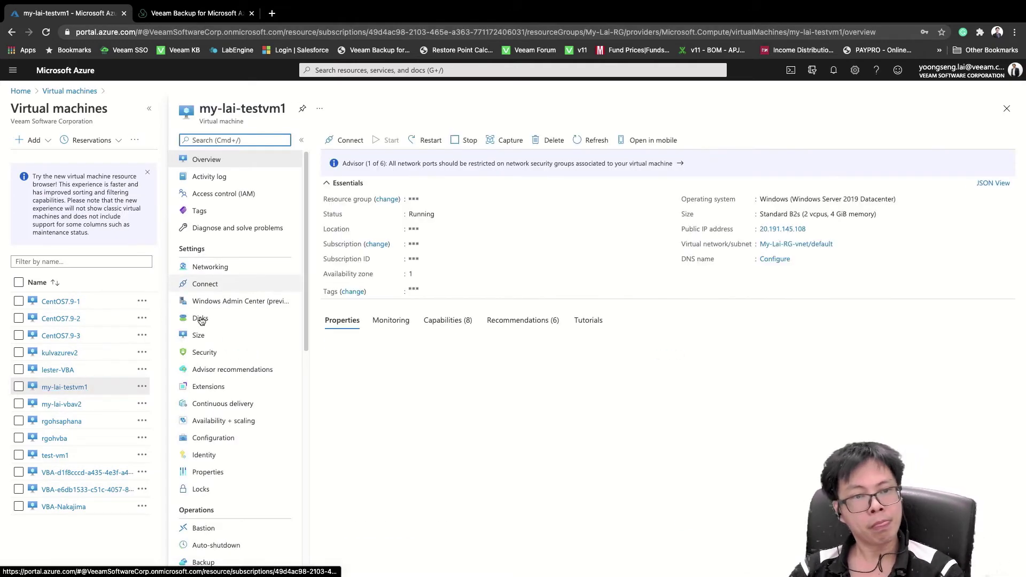
click(201, 319)
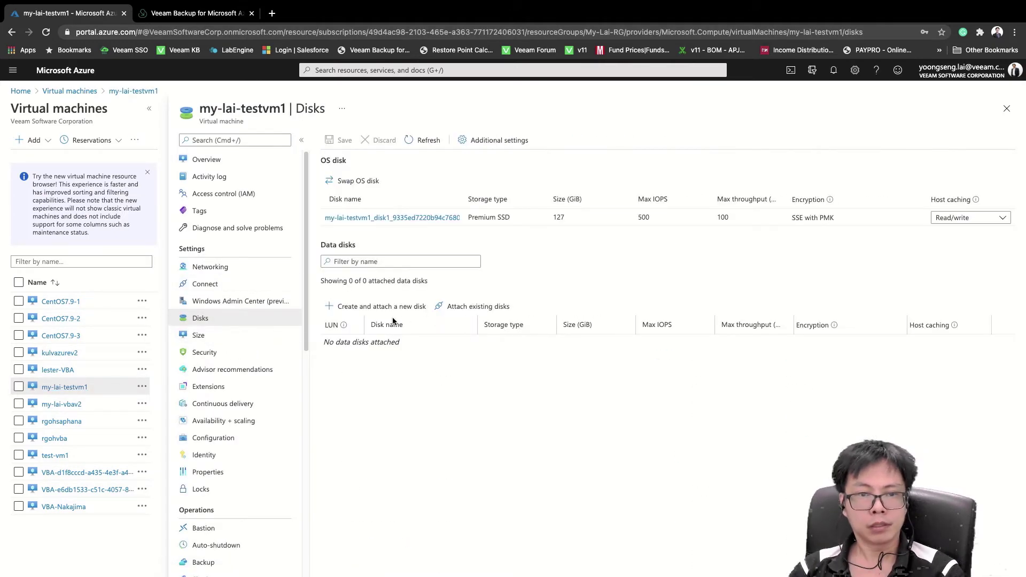
Step: Try to attach the deleted disk my-lai-testvm1_DataDisk_0 as an existing data disk and save, then dismiss the notification and discard the change
click(475, 307)
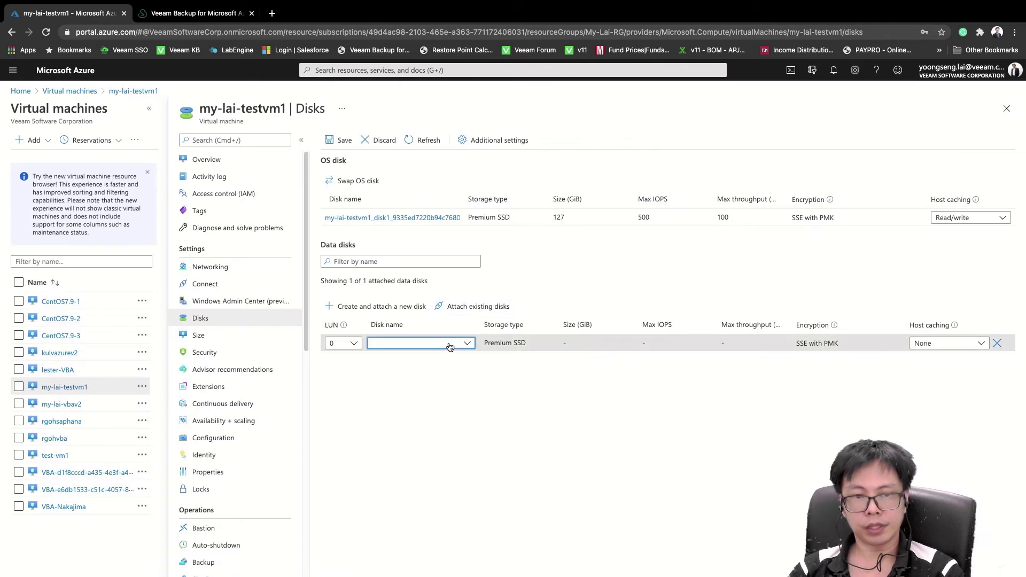
click(447, 343)
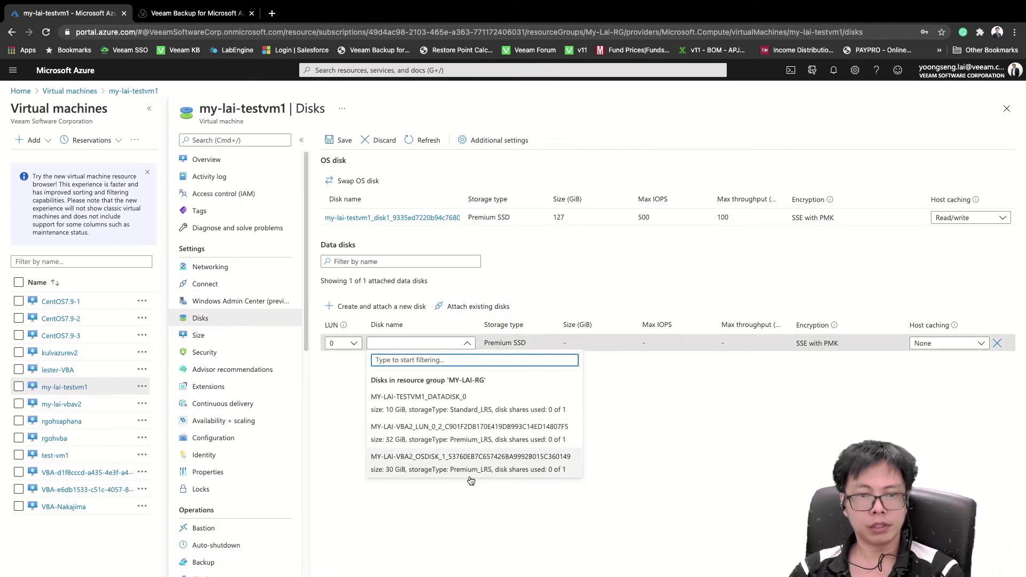
click(465, 397)
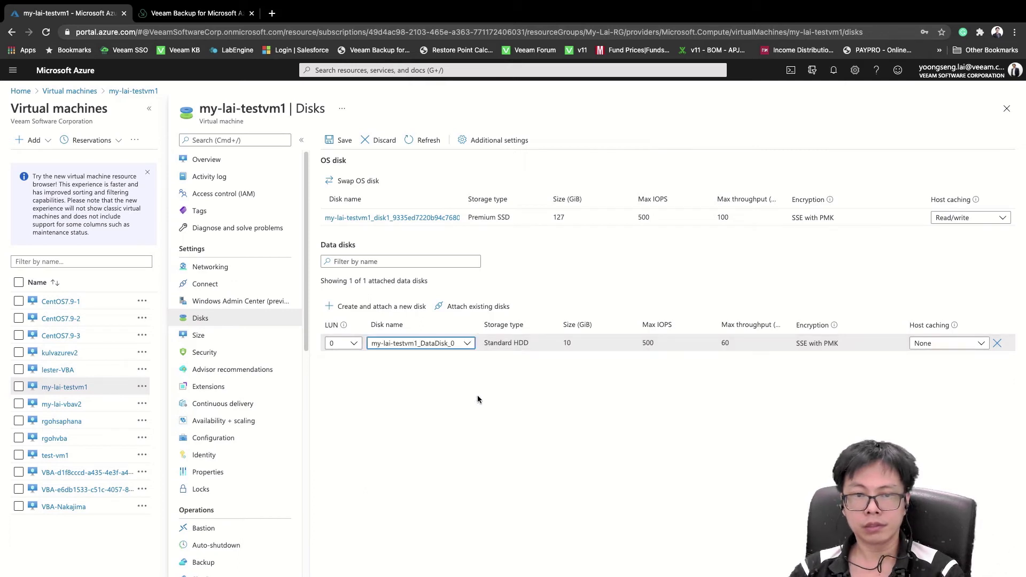
click(342, 140)
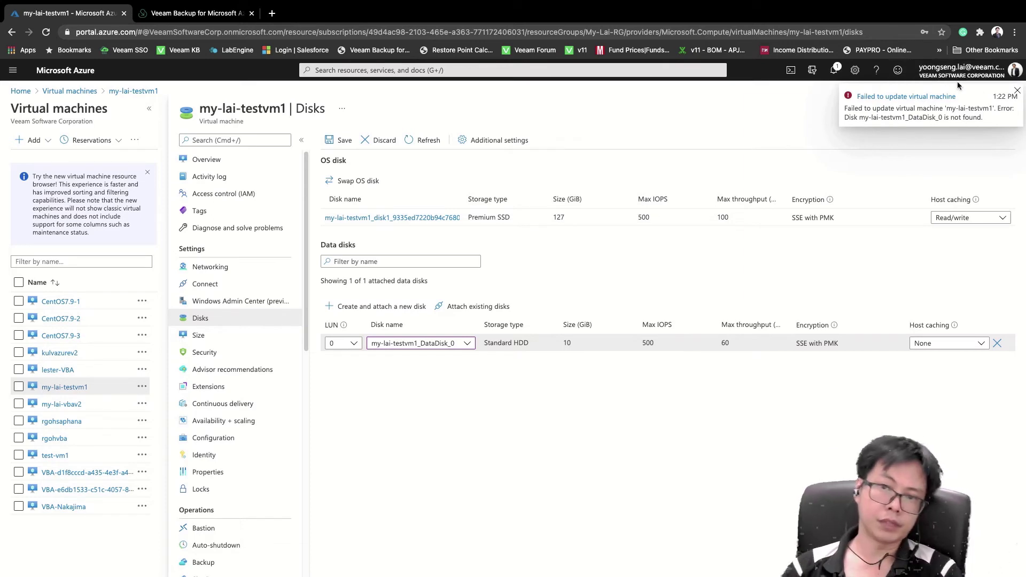
click(1016, 92)
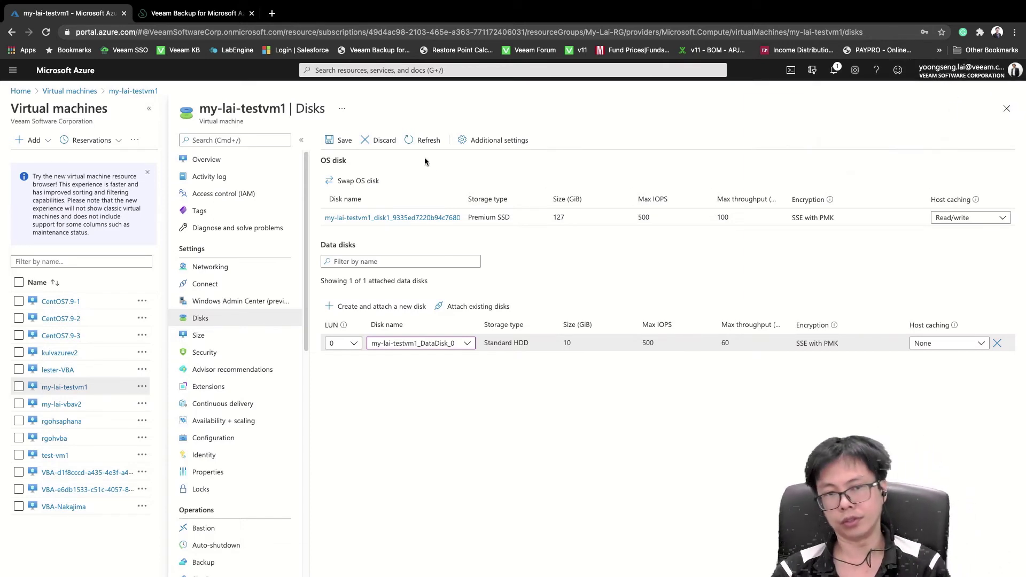
click(380, 145)
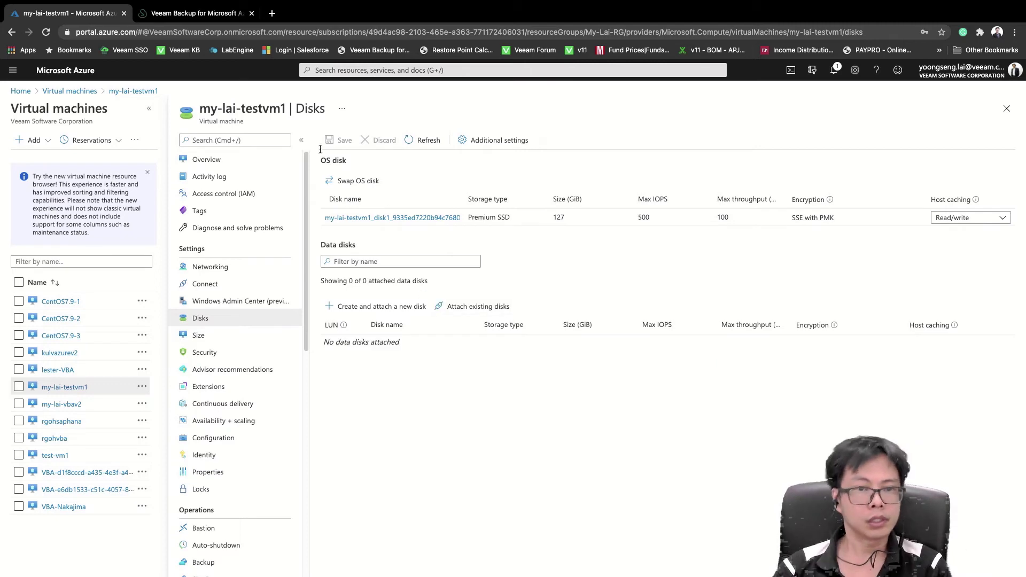
Step: Switch to Veeam Backup for Microsoft Azure and set up a disk restore of my-lai-testvm1 from the 03/09/2021 12:39 PM snapshot restore point
click(201, 13)
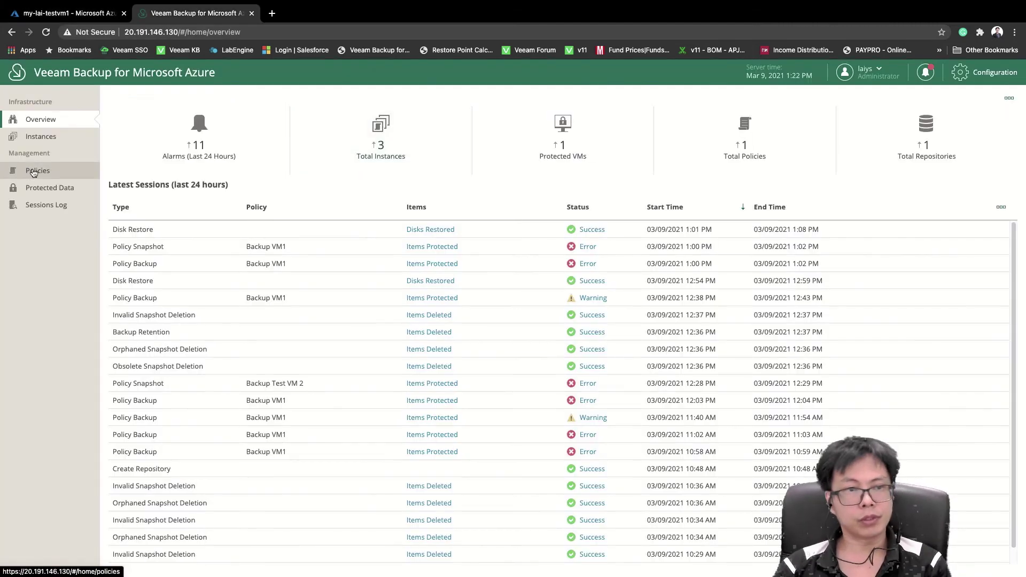
click(46, 194)
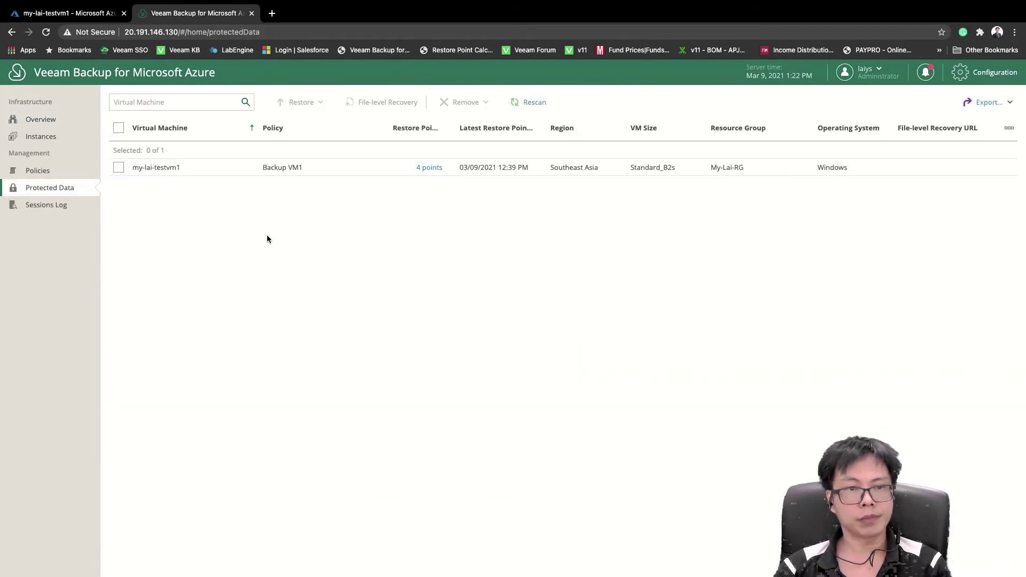
click(180, 169)
click(302, 102)
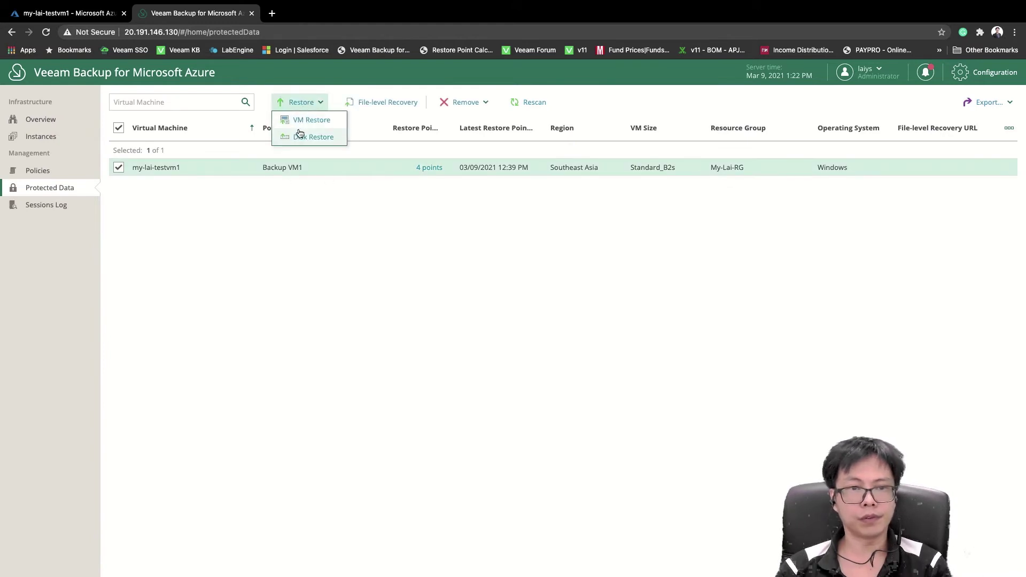
click(297, 136)
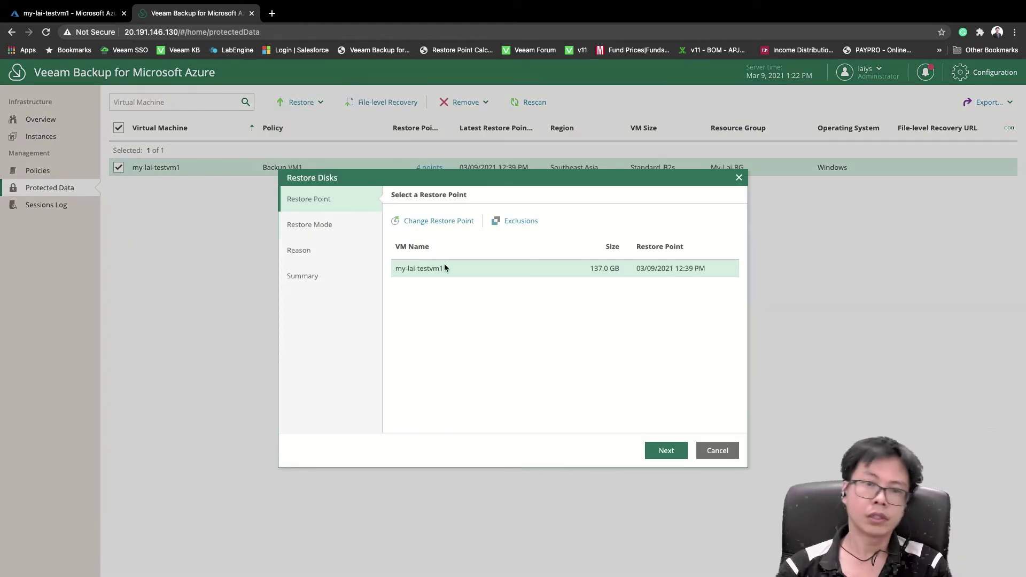
click(444, 220)
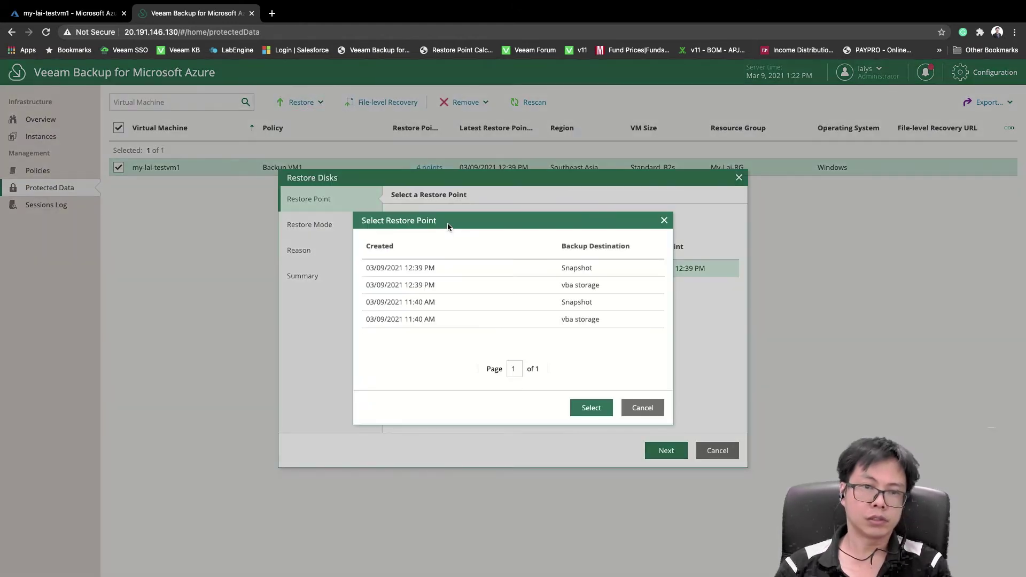
click(447, 270)
click(591, 407)
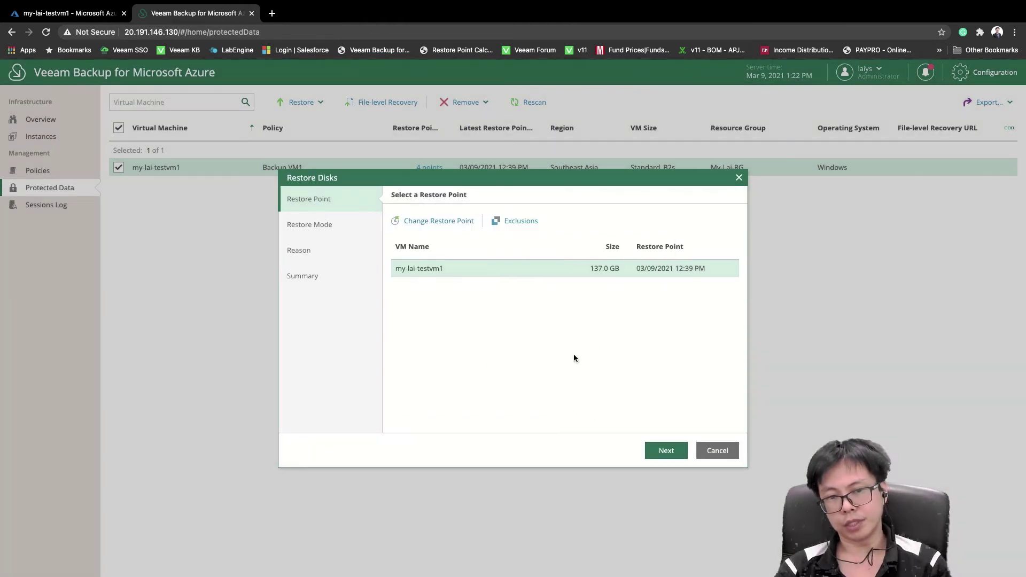
Step: Exclude the OS disk my-lai-testvm1_disk1 from the restore, and run it to the original location with no reason entered
click(521, 221)
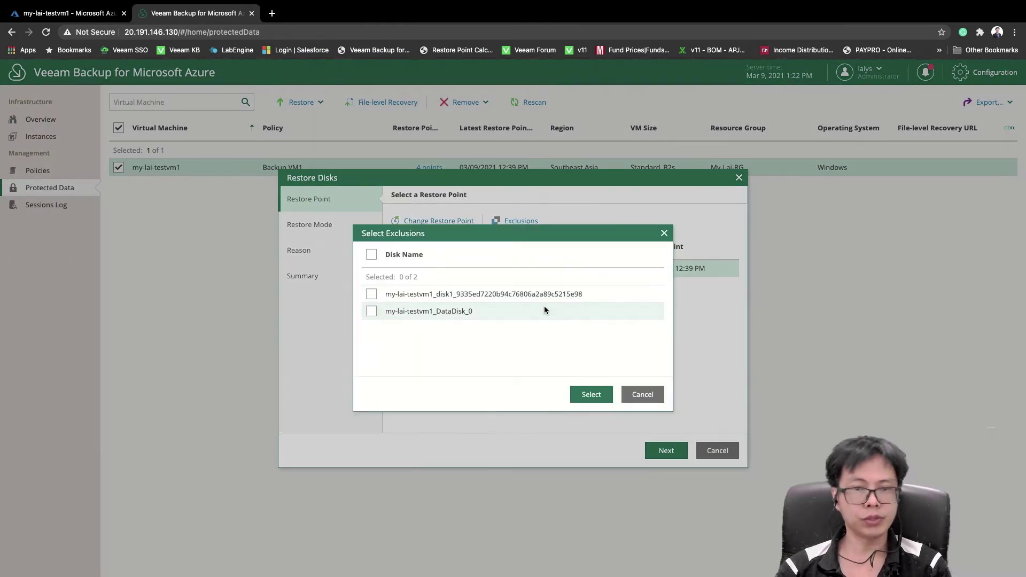
click(371, 294)
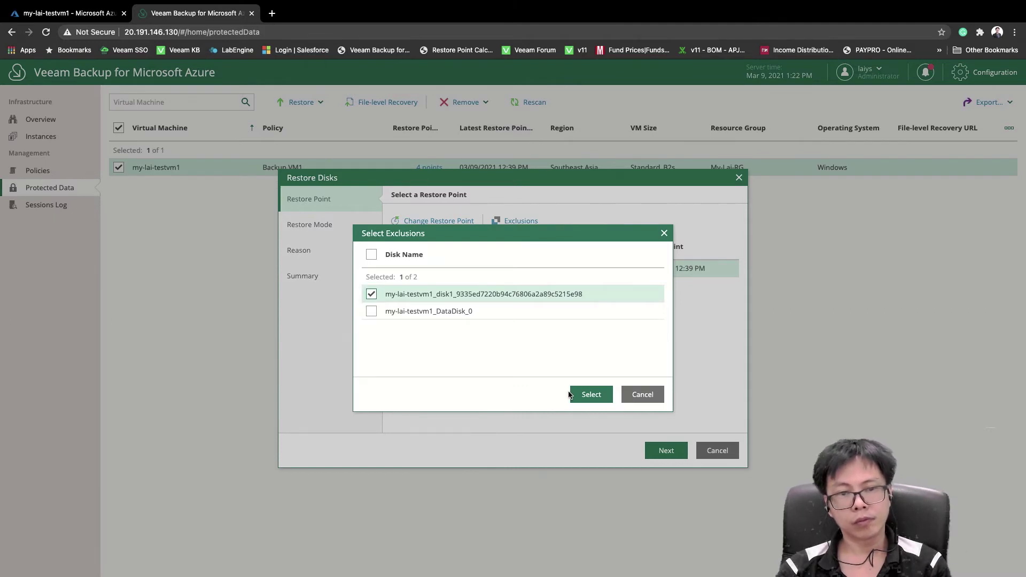
click(590, 394)
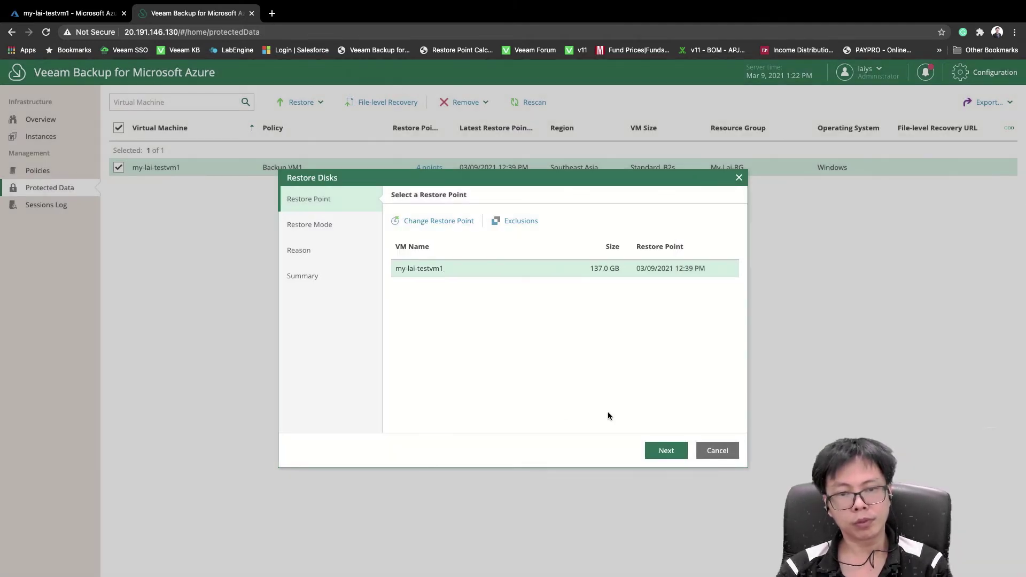
click(666, 450)
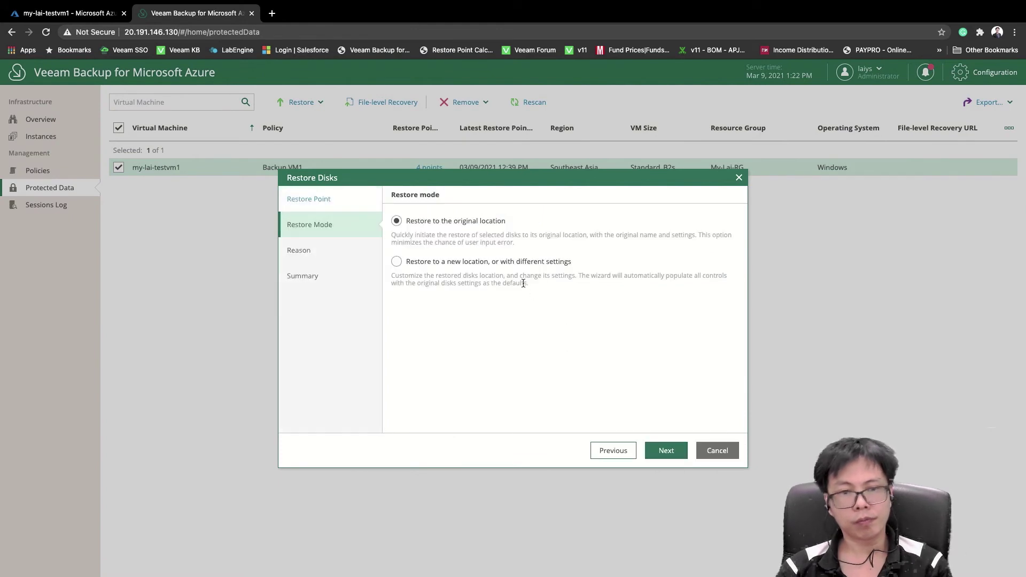
click(661, 449)
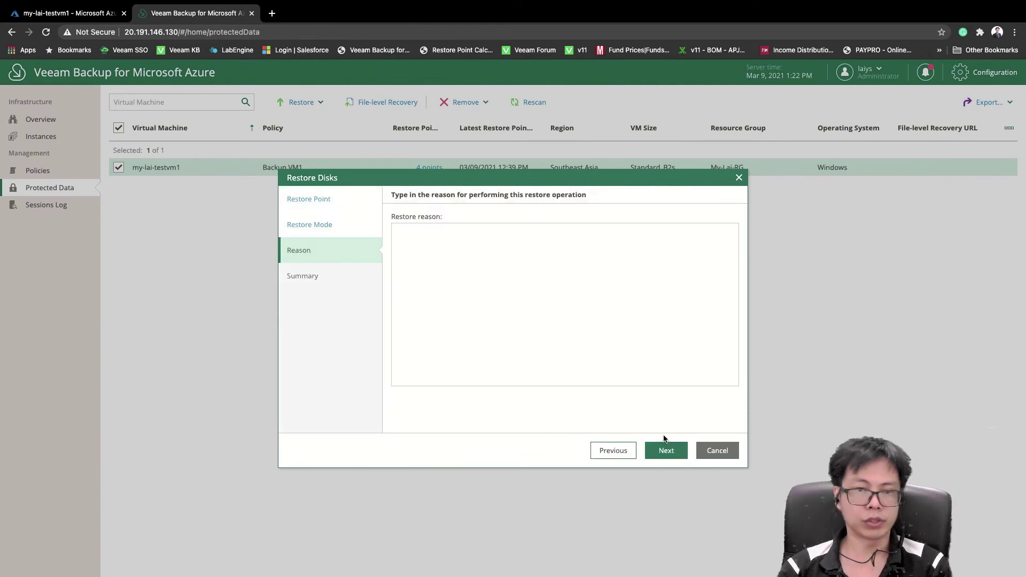
click(653, 451)
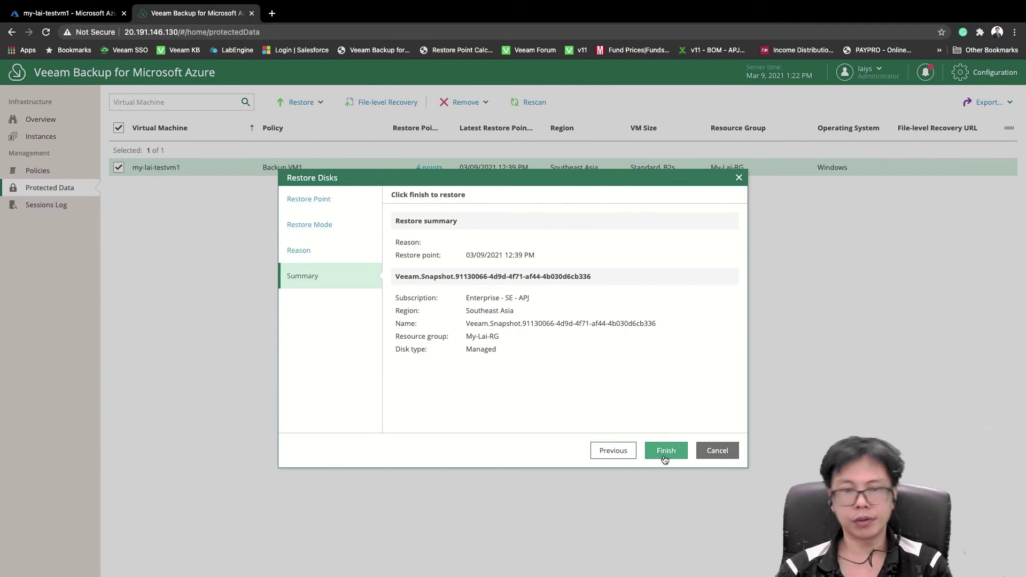
click(652, 451)
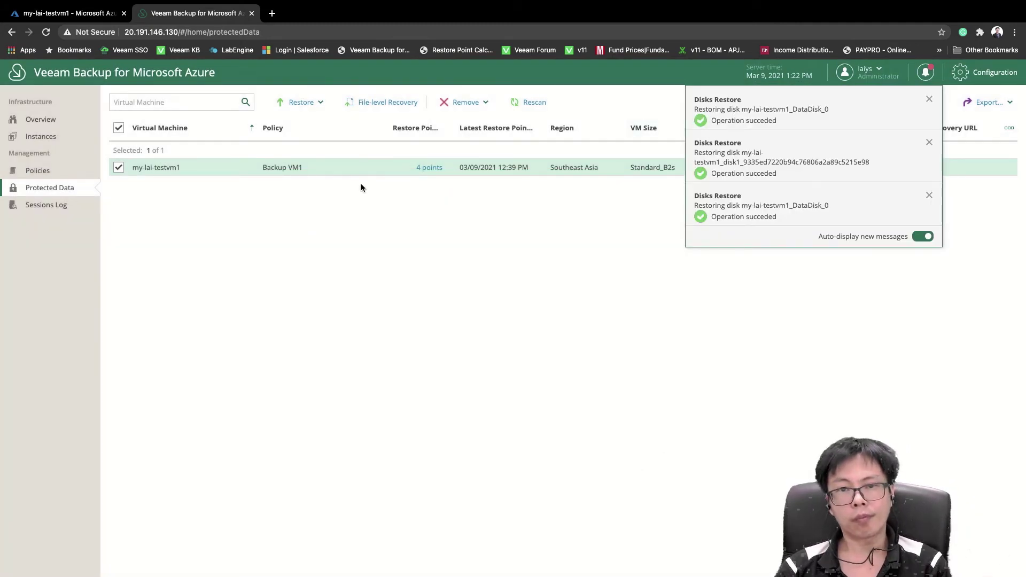
Step: Inspect the session log of the latest Disk Restore session, and close it
click(53, 205)
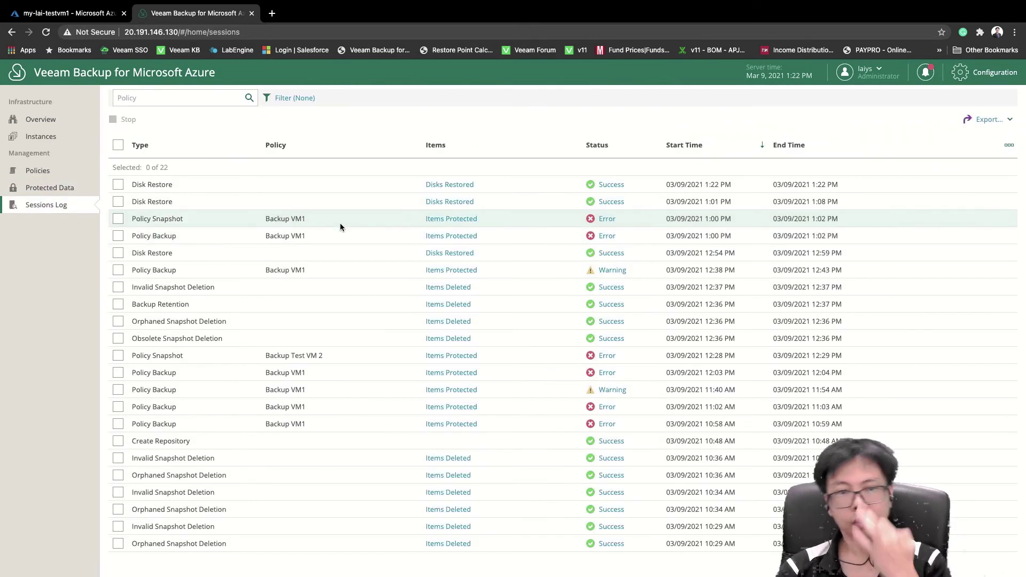
click(607, 187)
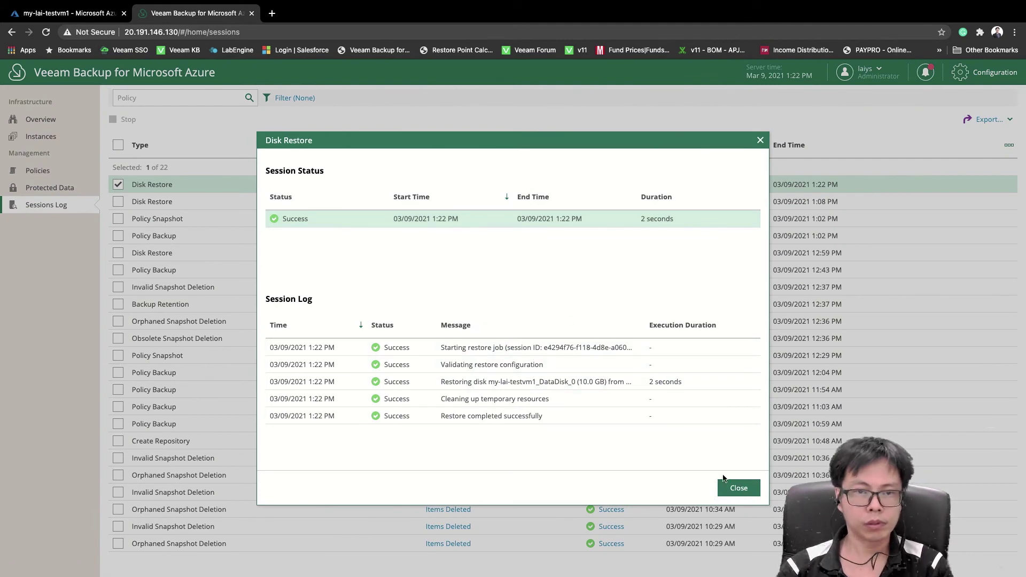
click(738, 487)
Step: Switch to the Azure portal, attach the restored disk my-lai-testvm1_DataDisk_0 to my-lai-testvm1, save the change, and check the notifications
click(84, 14)
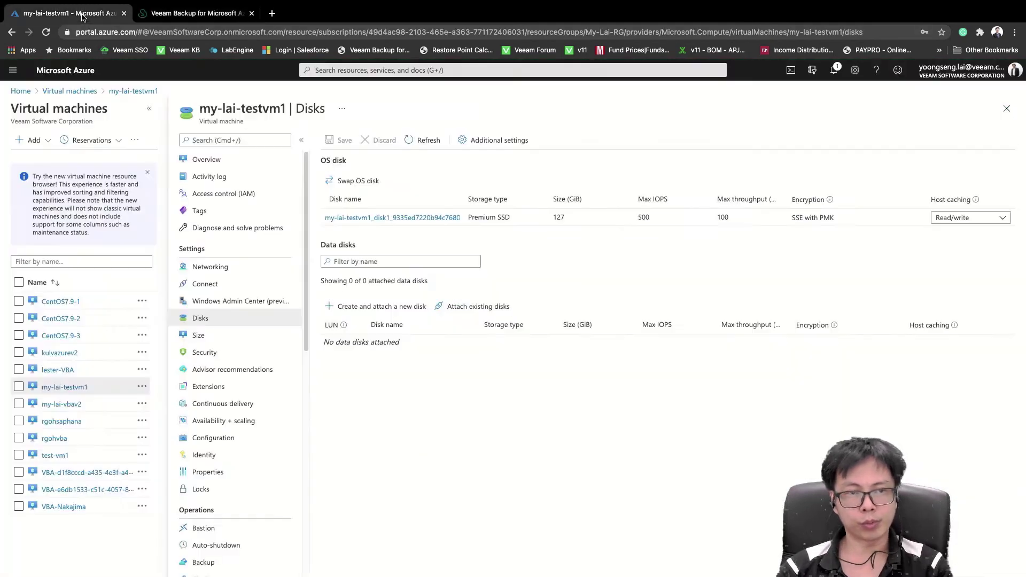
click(428, 140)
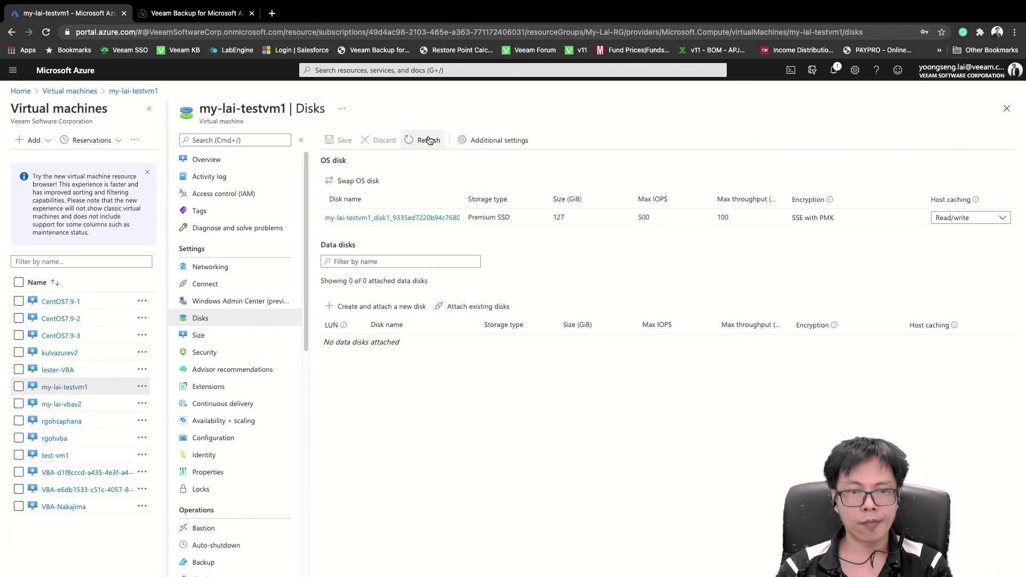
click(430, 140)
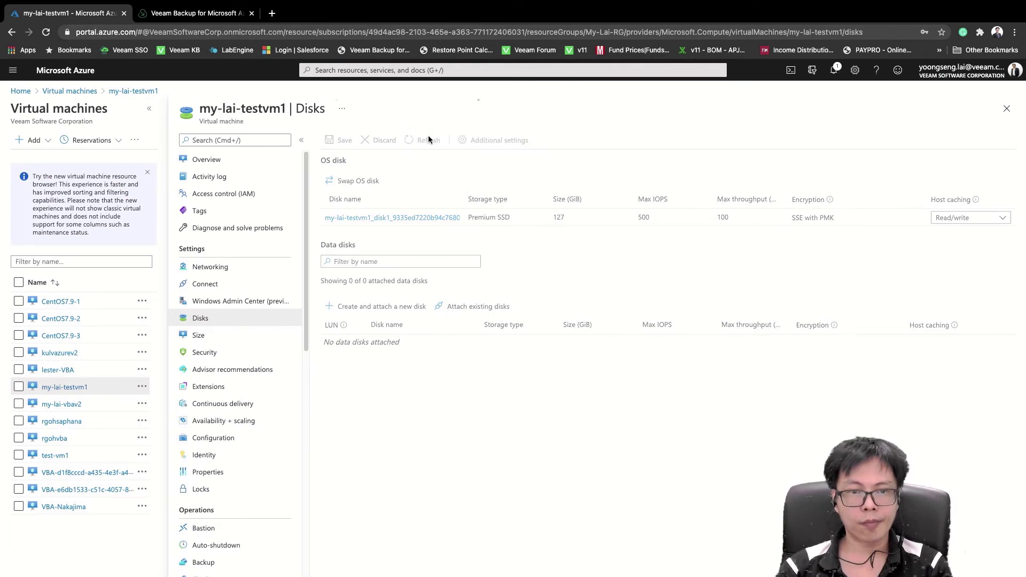
click(459, 310)
click(408, 344)
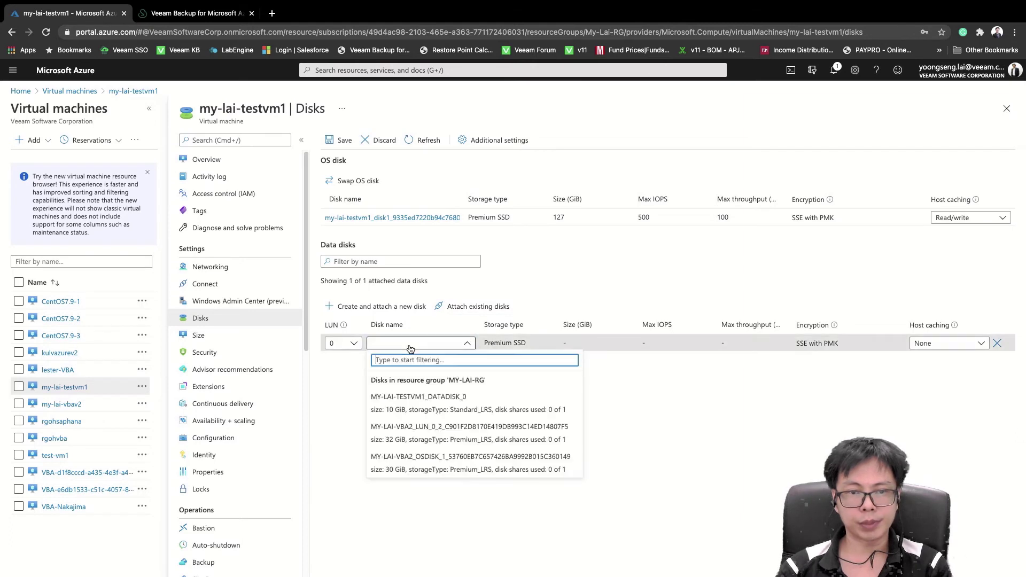
click(428, 397)
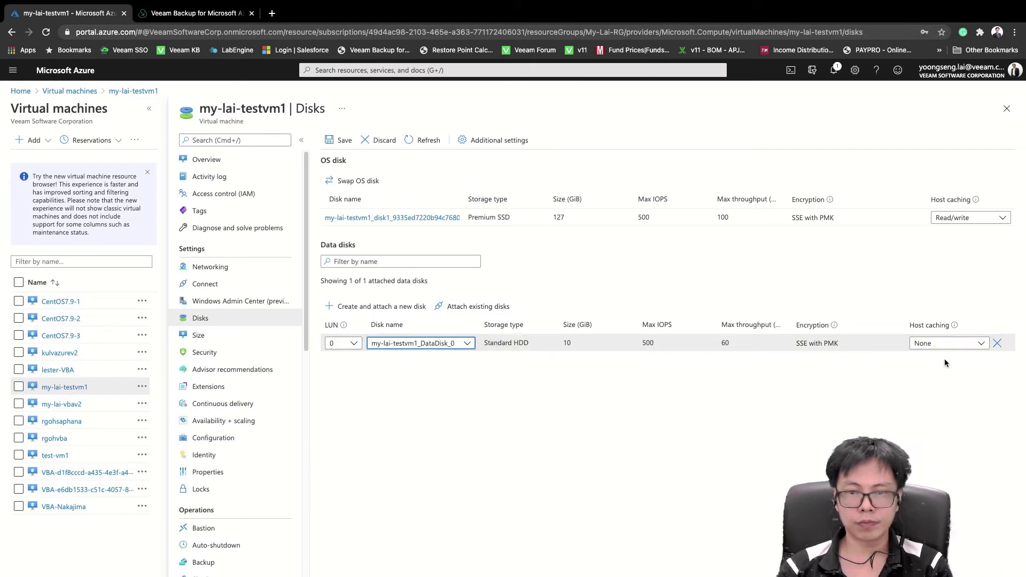
click(338, 141)
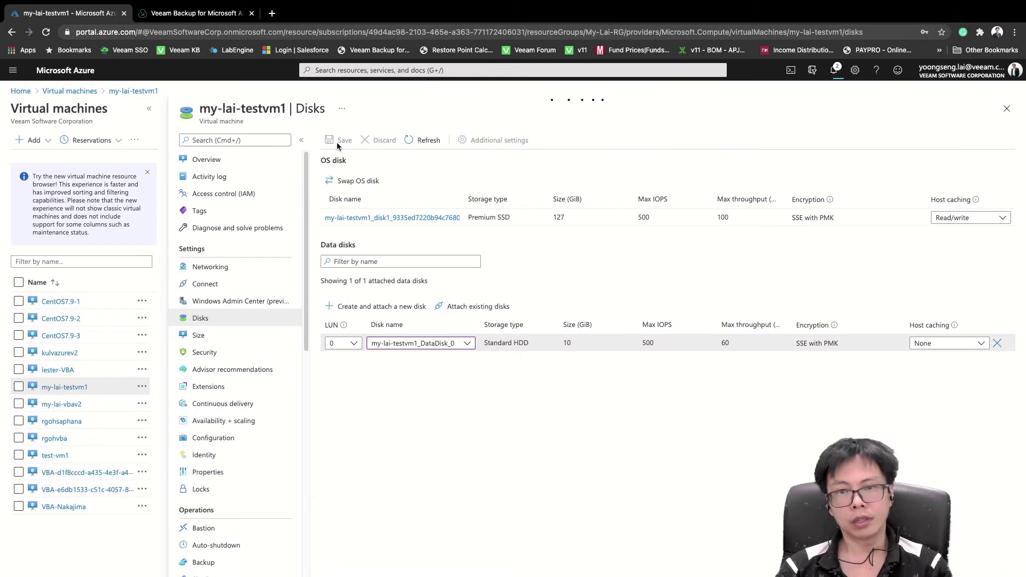
click(835, 72)
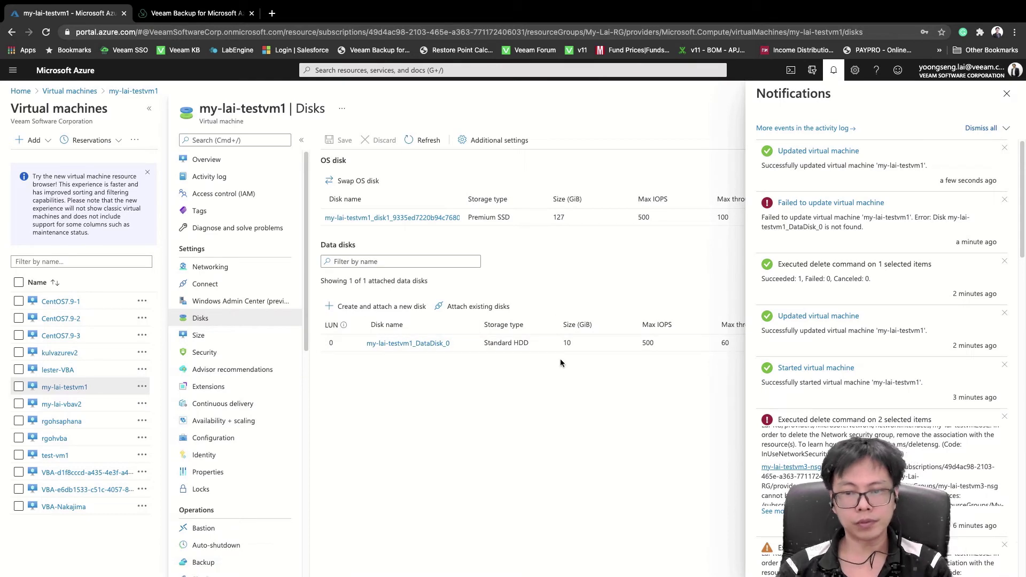
Step: Leave the browser's full-screen view and switch to the Microsoft Remote Desktop session of my-lai-testvm1
mouse_move(32, 4)
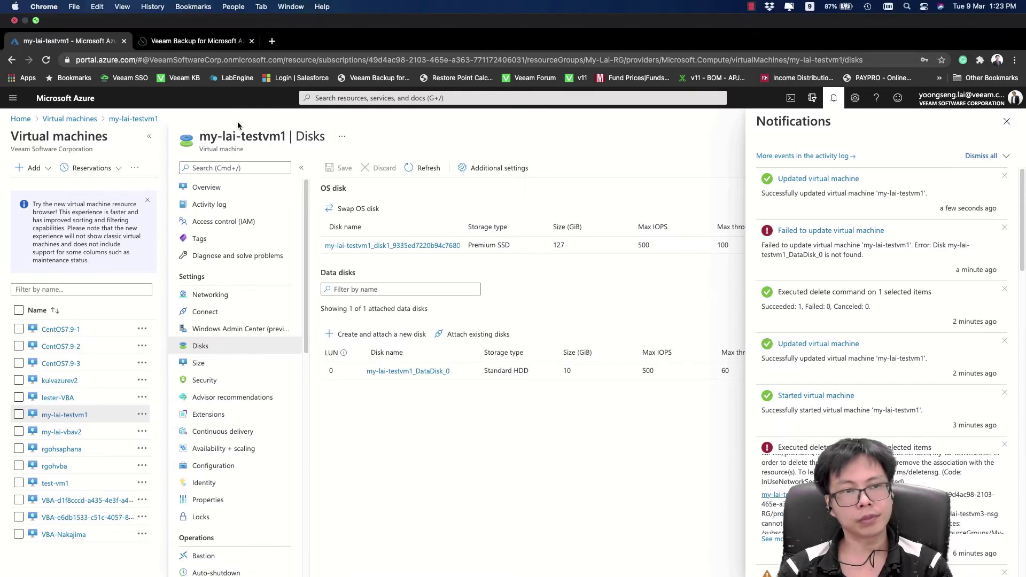
key(ctrl+super+f)
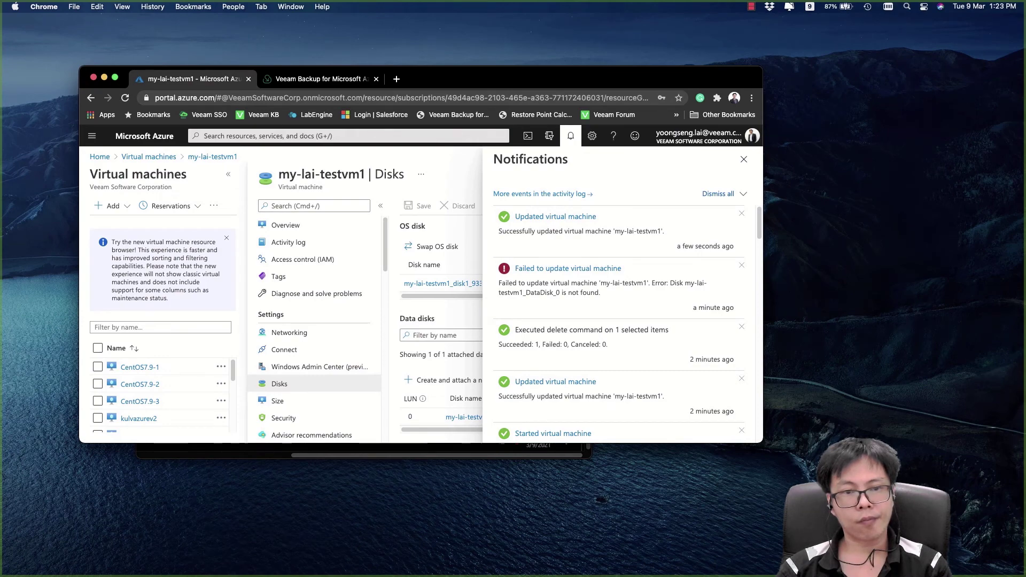
key(super+Tab)
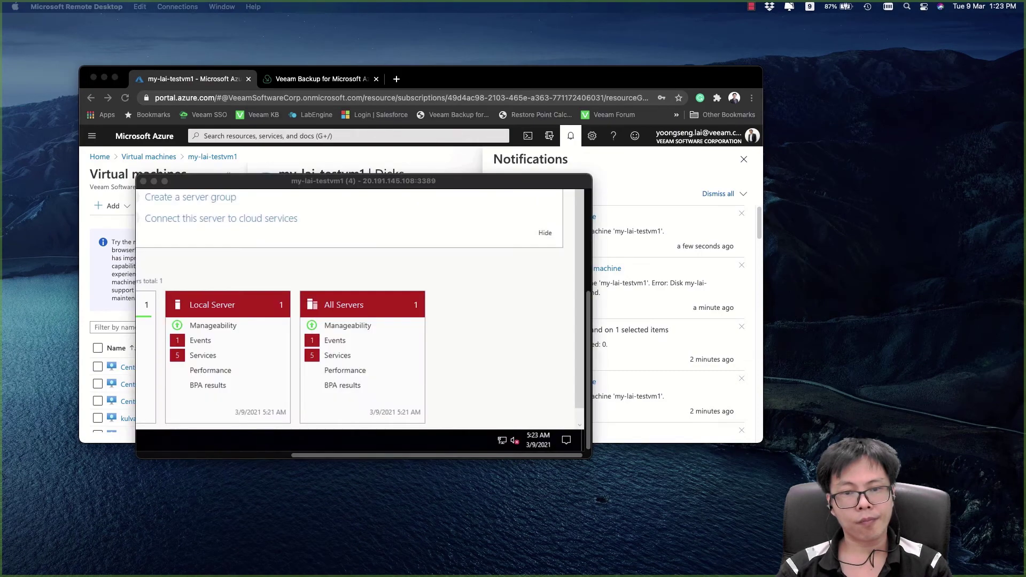
Step: Make the remote session of my-lai-testvm1 full screen, and close the Windows Admin Center message and Server Manager
click(166, 180)
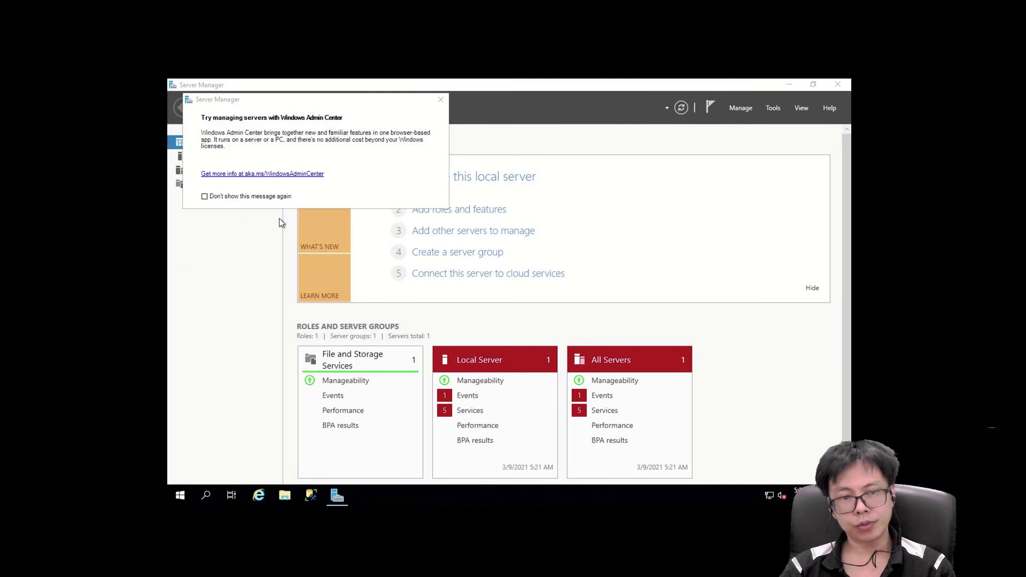
click(440, 101)
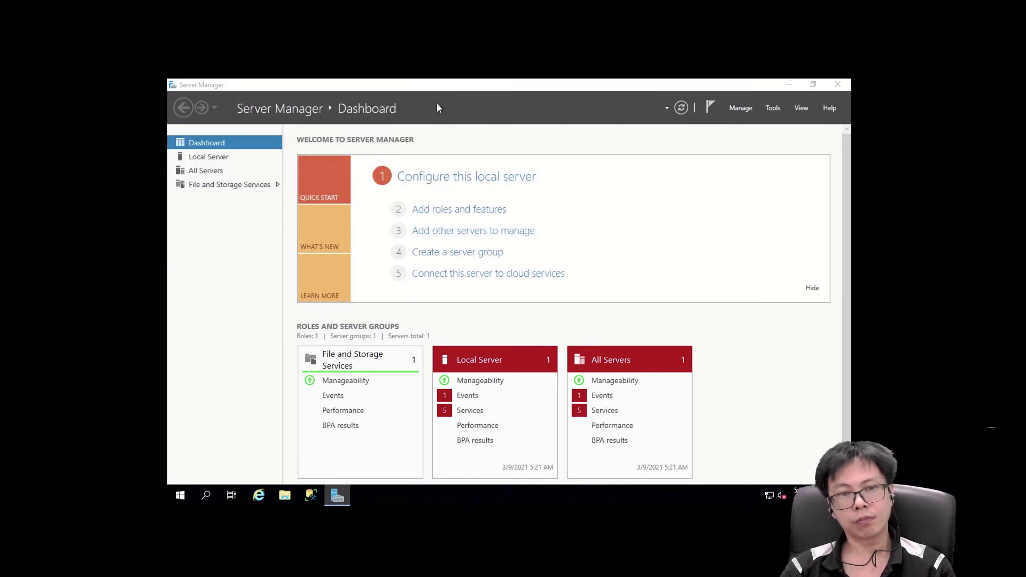
click(837, 85)
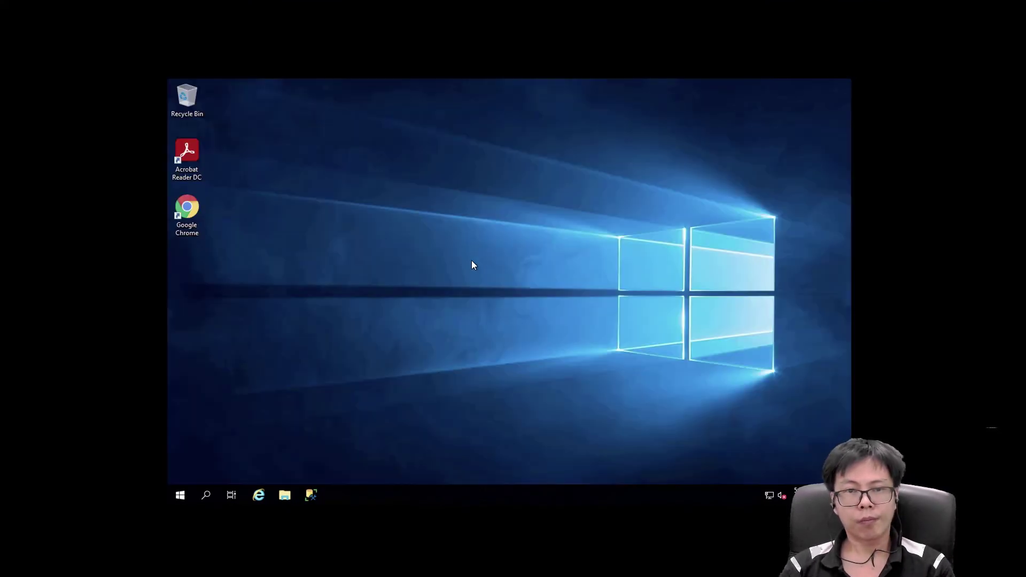
Step: Browse This PC to the Data (F:) drive and open its Database folder to check the restored files
click(284, 496)
click(342, 258)
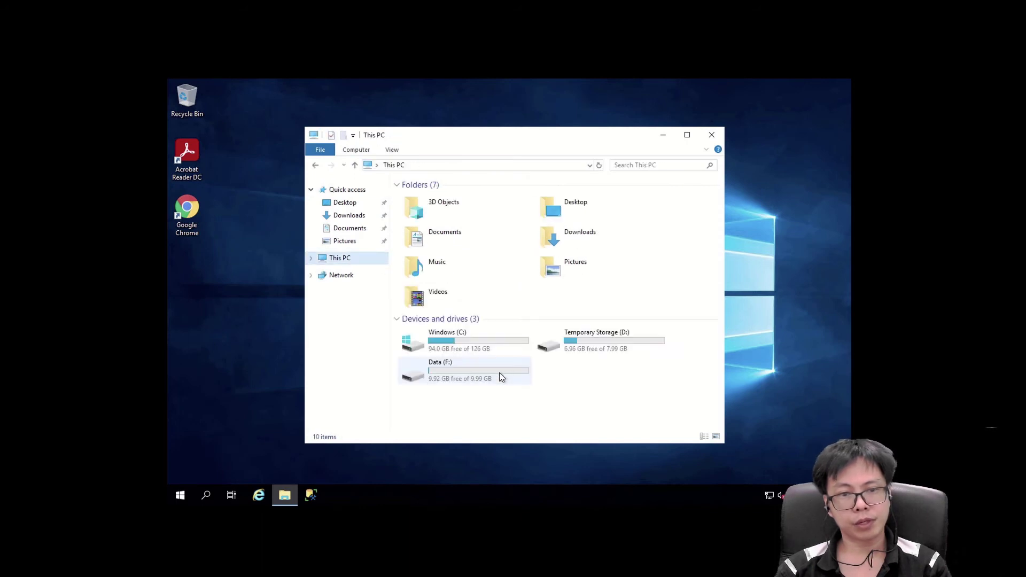
double_click(450, 373)
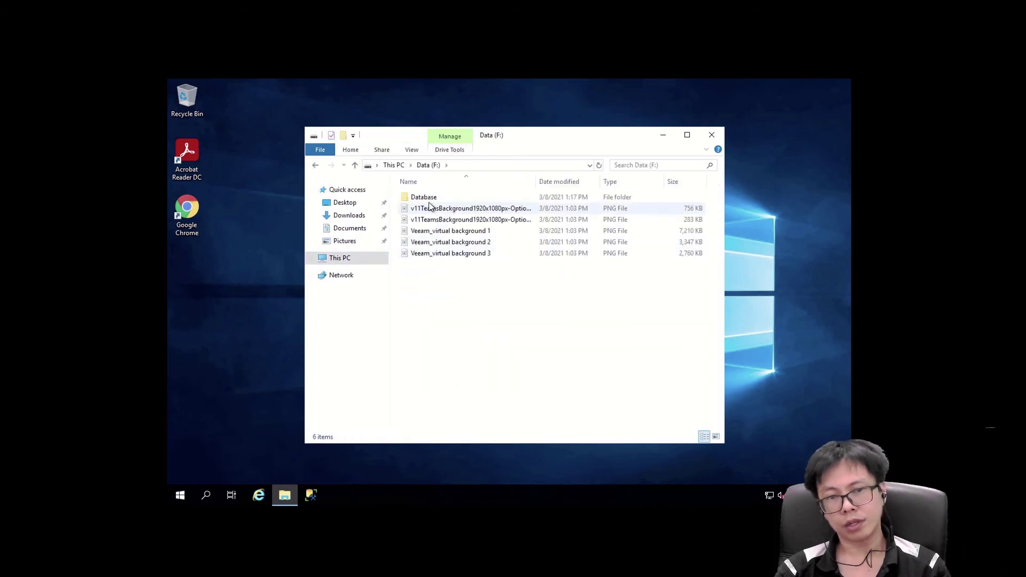
double_click(420, 197)
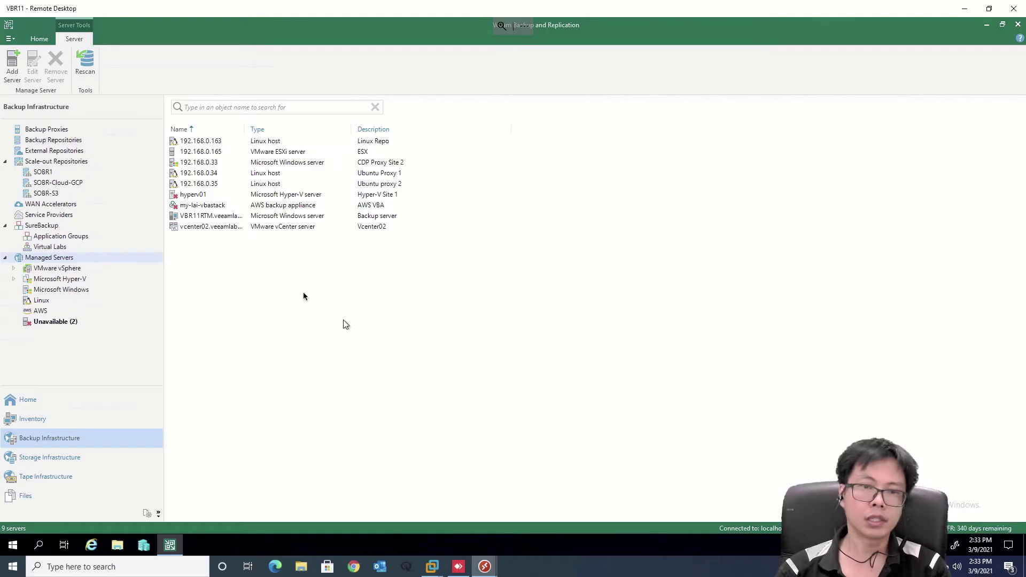
Step: Start adding a Veeam Backup for Microsoft Azure server, connecting to an existing appliance with the saved Microsoft Azure compute account
click(16, 74)
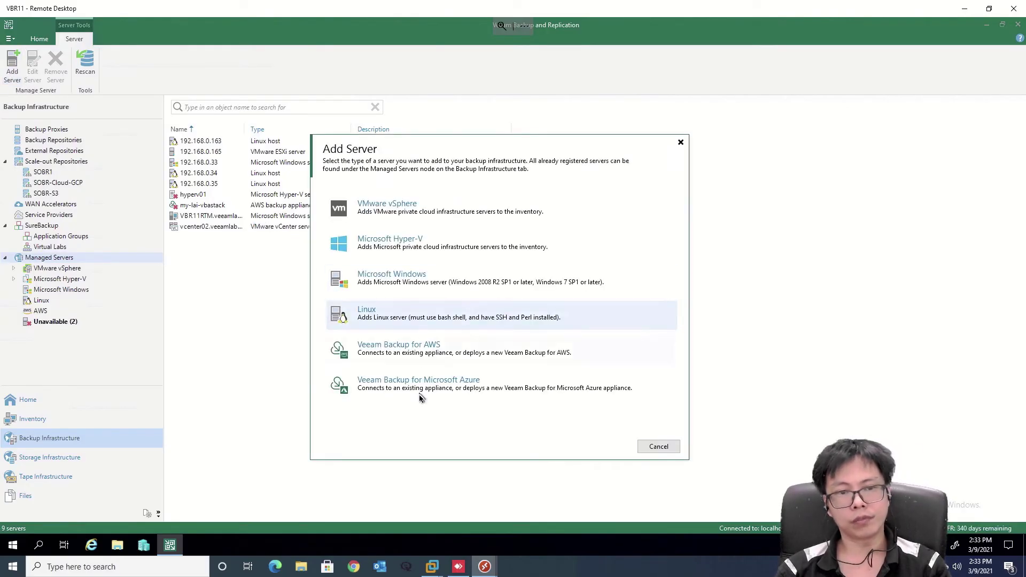
click(434, 396)
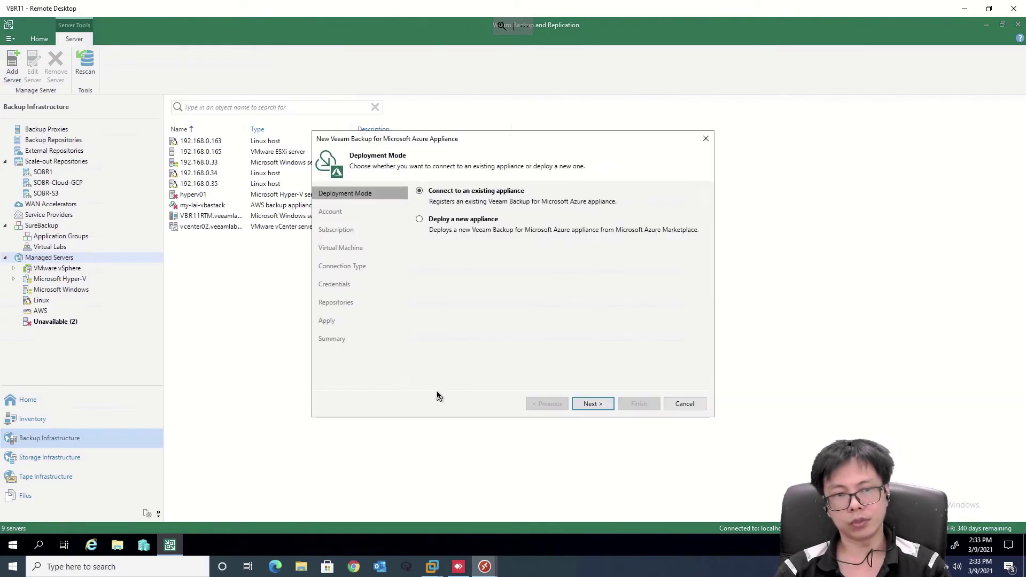
click(591, 403)
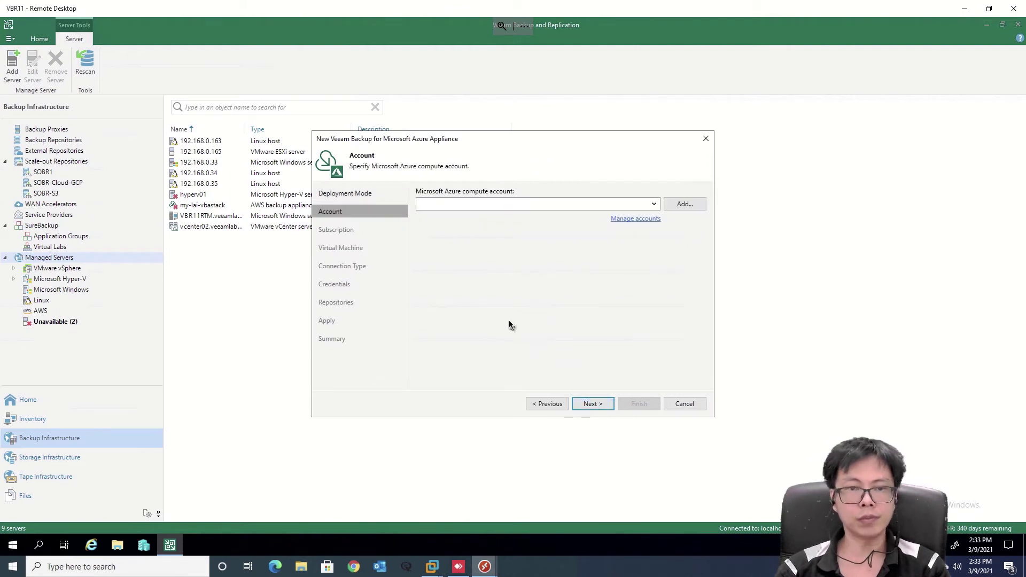
click(631, 202)
click(514, 217)
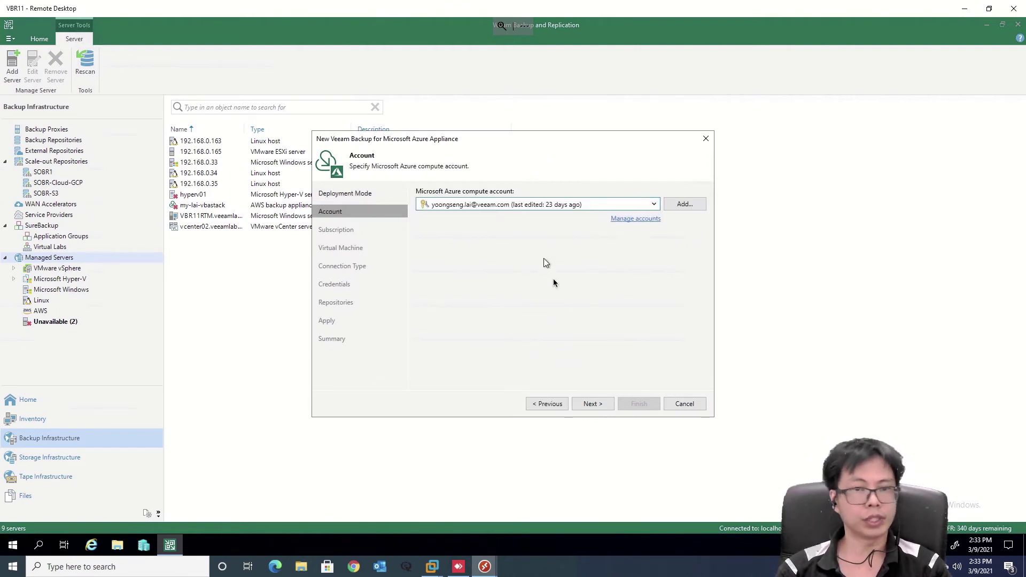
click(587, 407)
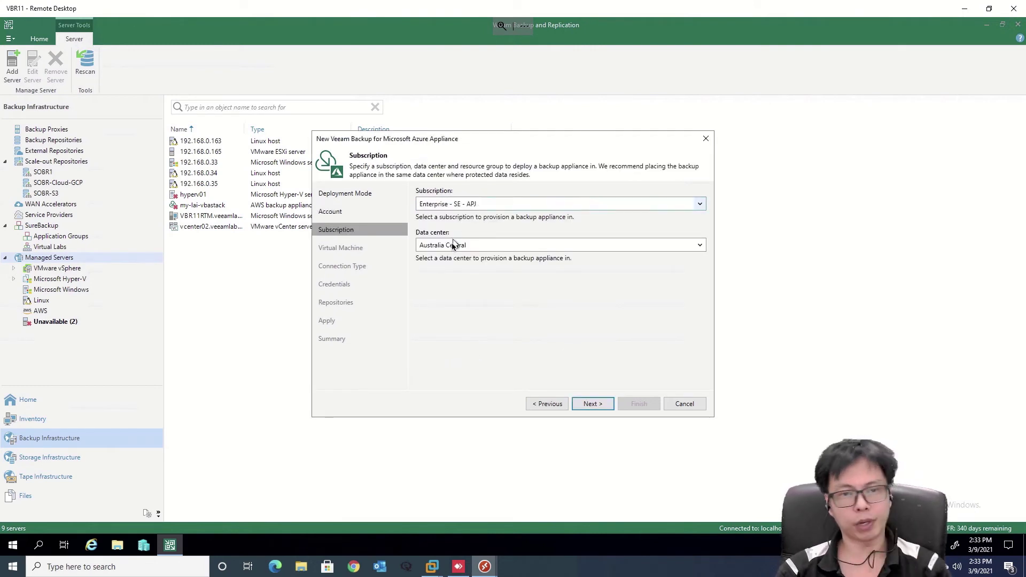
Step: Set the appliance's data center to Southeast Asia, keeping the Enterprise - SE - APJ subscription
click(453, 249)
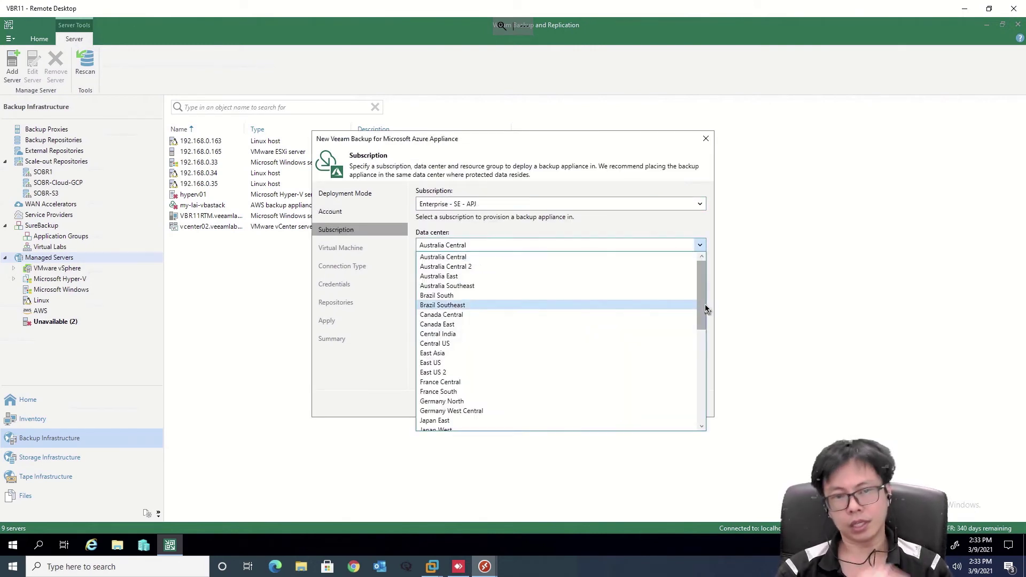
drag(705, 307, 715, 393)
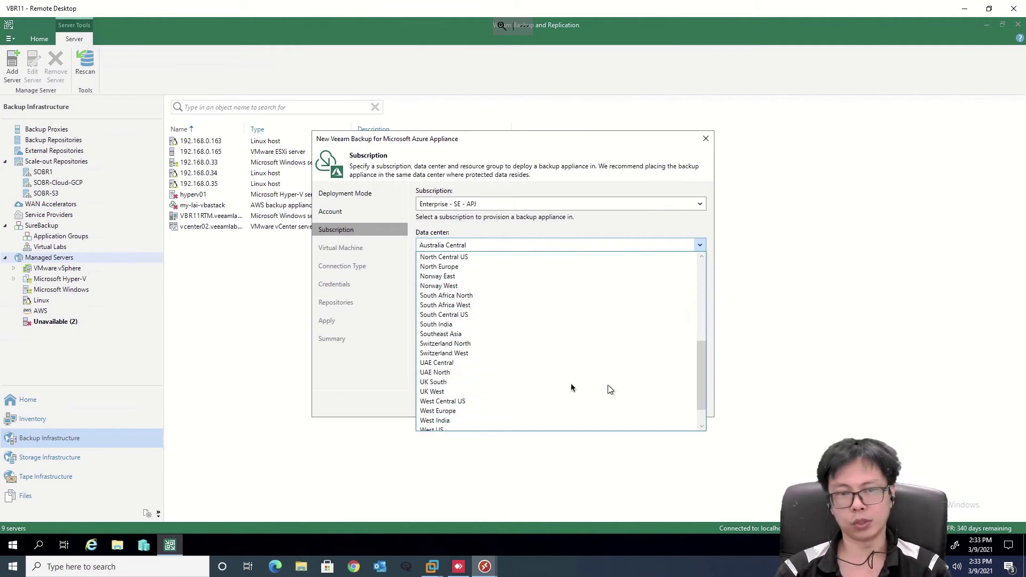
click(472, 334)
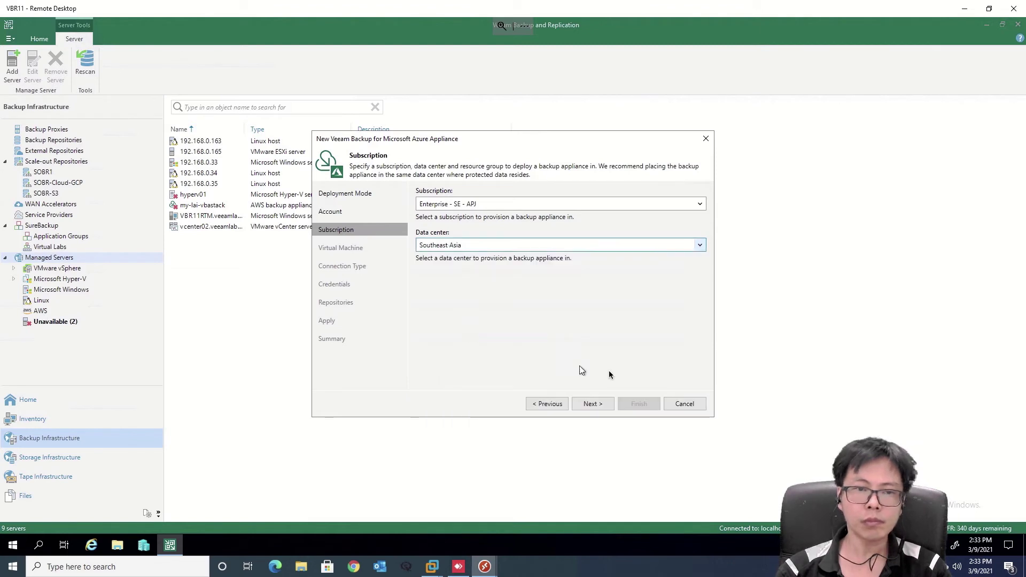
click(592, 404)
Step: Select my-lai-vbav2 as the appliance VM with the description "VBA Azure", and accept the direct connection type
click(685, 204)
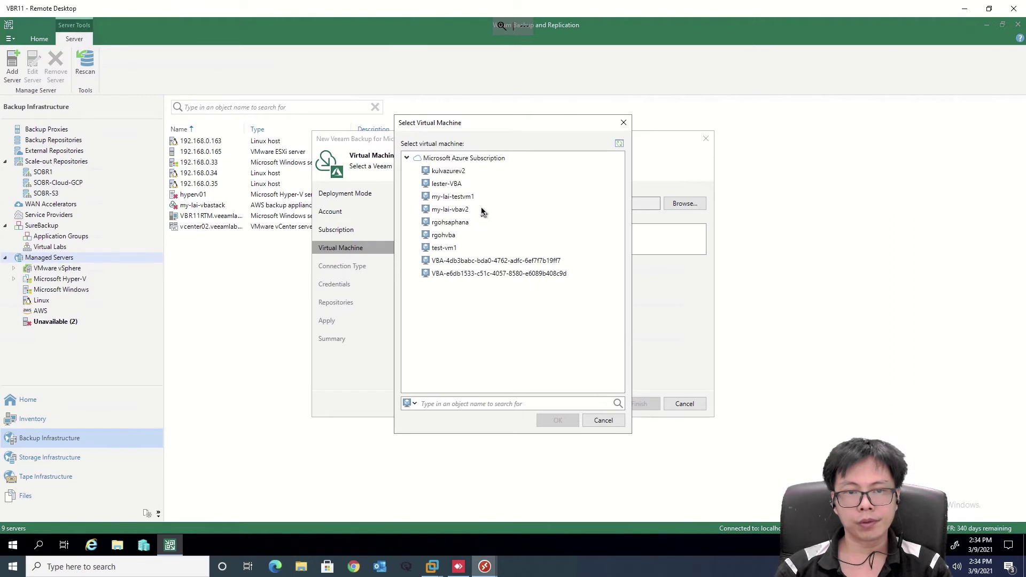
click(463, 210)
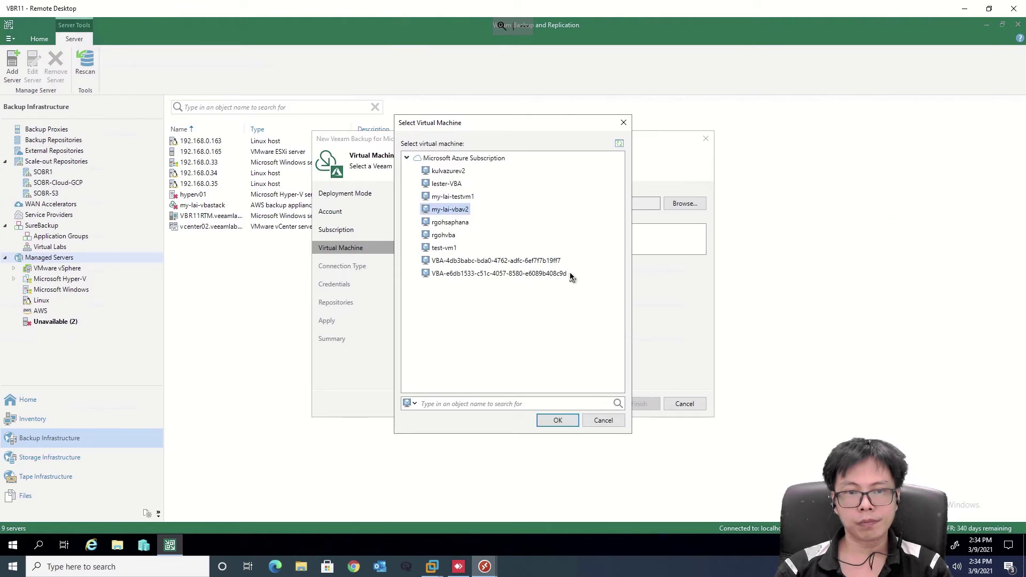
click(556, 420)
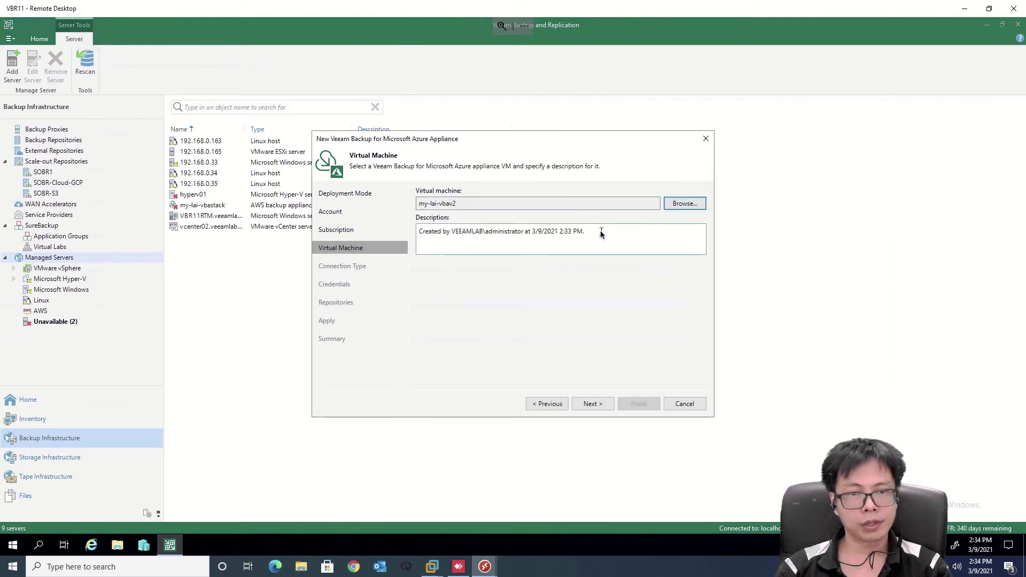
drag(601, 233, 378, 240)
text(VBA Azure)
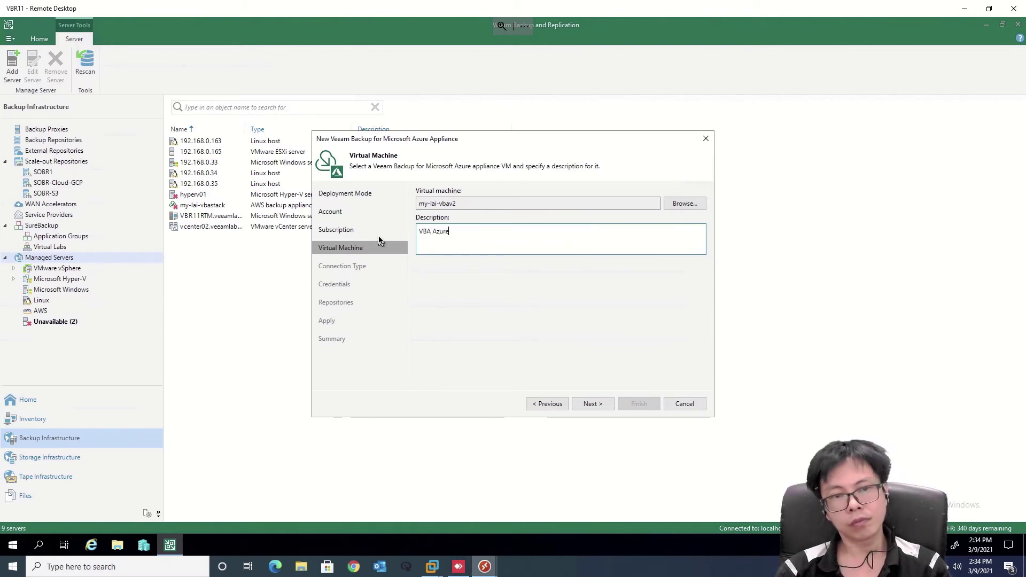
click(607, 404)
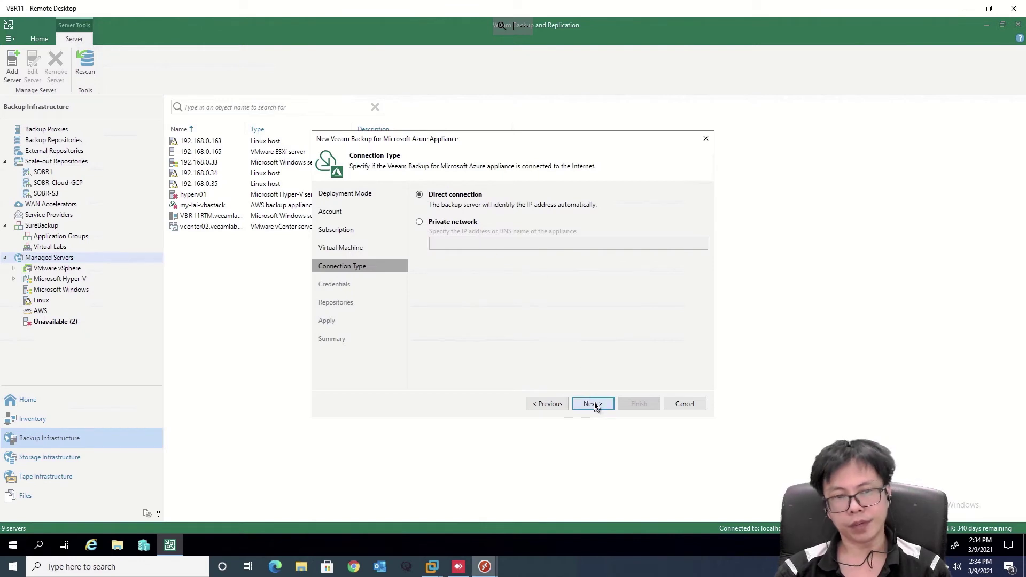
click(596, 407)
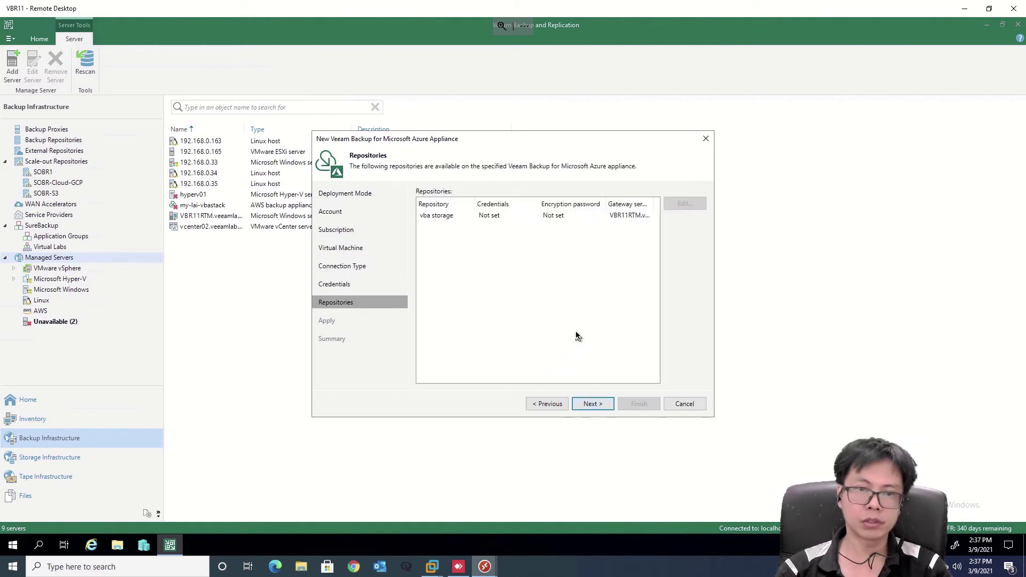
Step: Edit the settings of the vba storage repository and start adding new storage account credentials
click(502, 219)
click(680, 206)
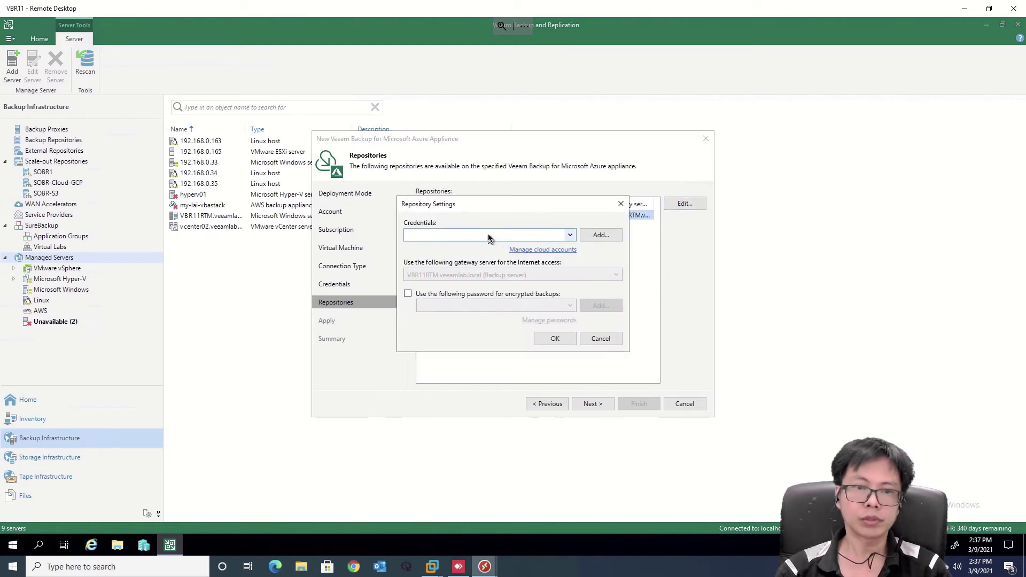
click(490, 238)
click(491, 236)
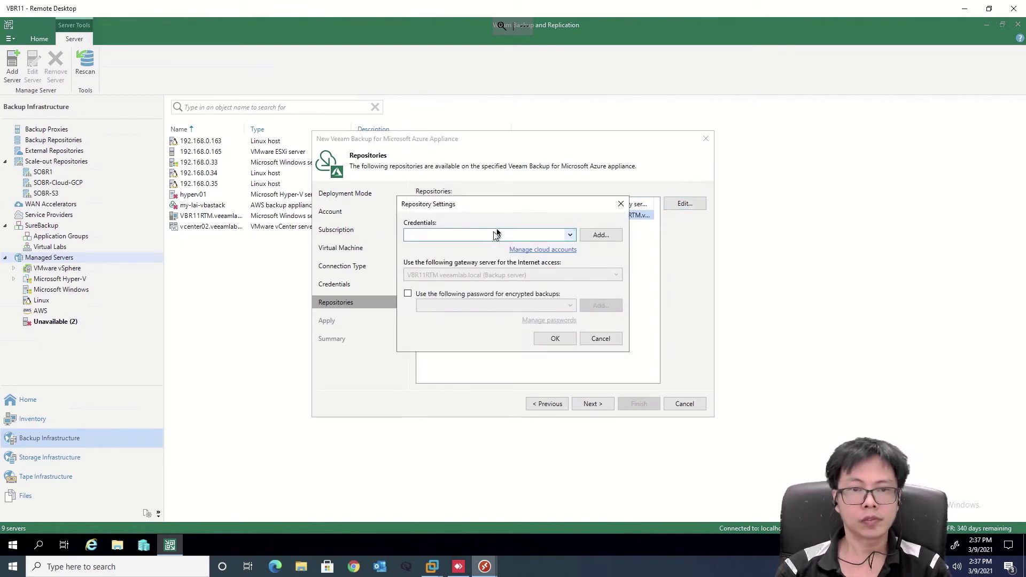
drag(511, 212, 421, 258)
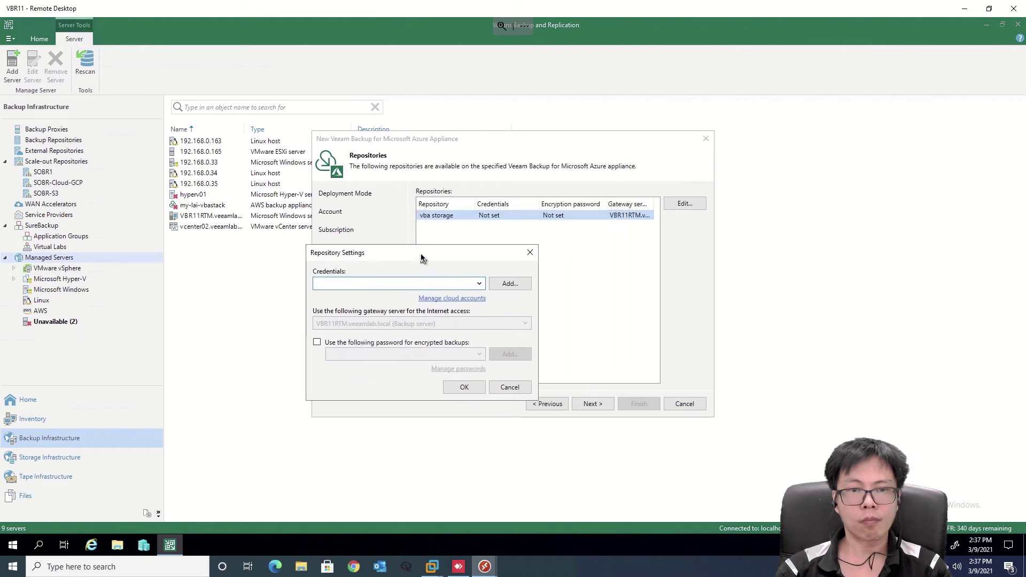
click(508, 285)
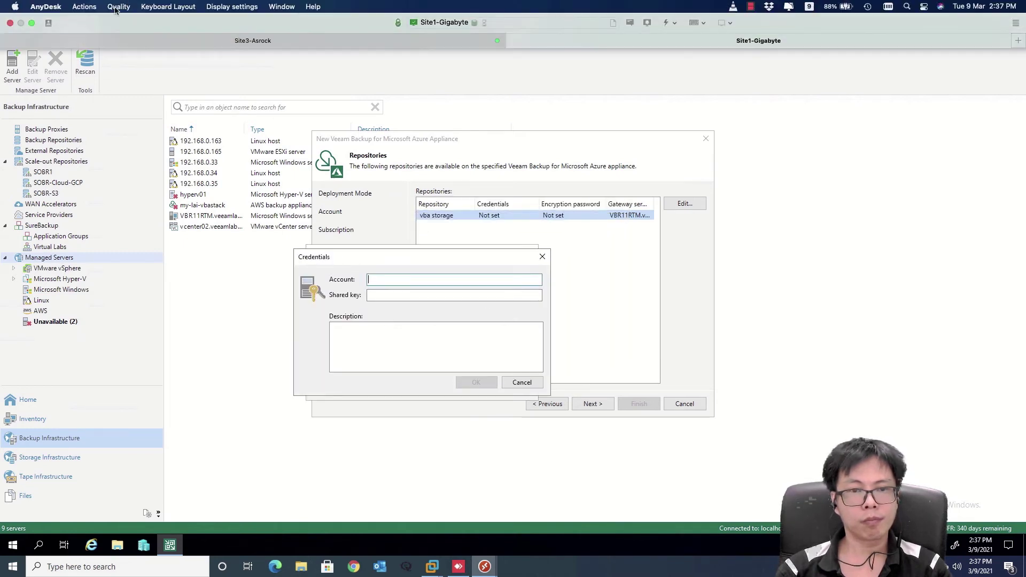
Step: Switch to the Azure portal in Chrome, open the access keys of storage account mylaivba, and copy the storage account name
click(32, 23)
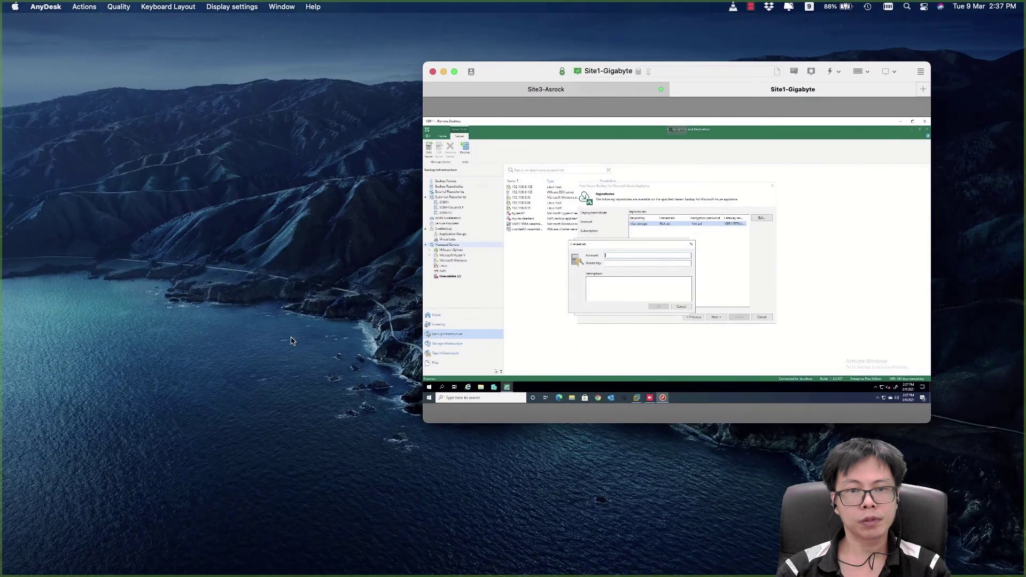
key(super+Tab)
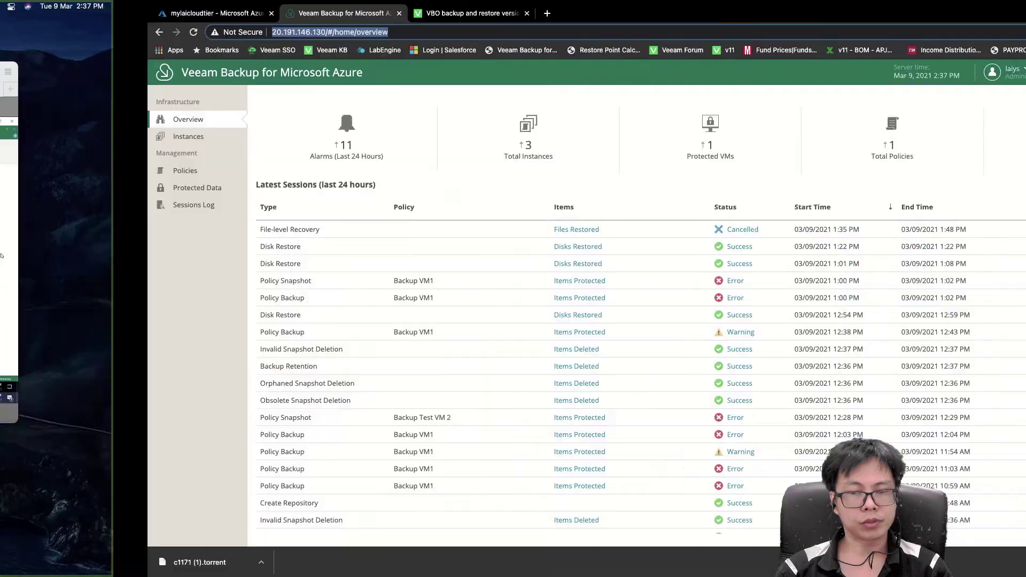
click(75, 15)
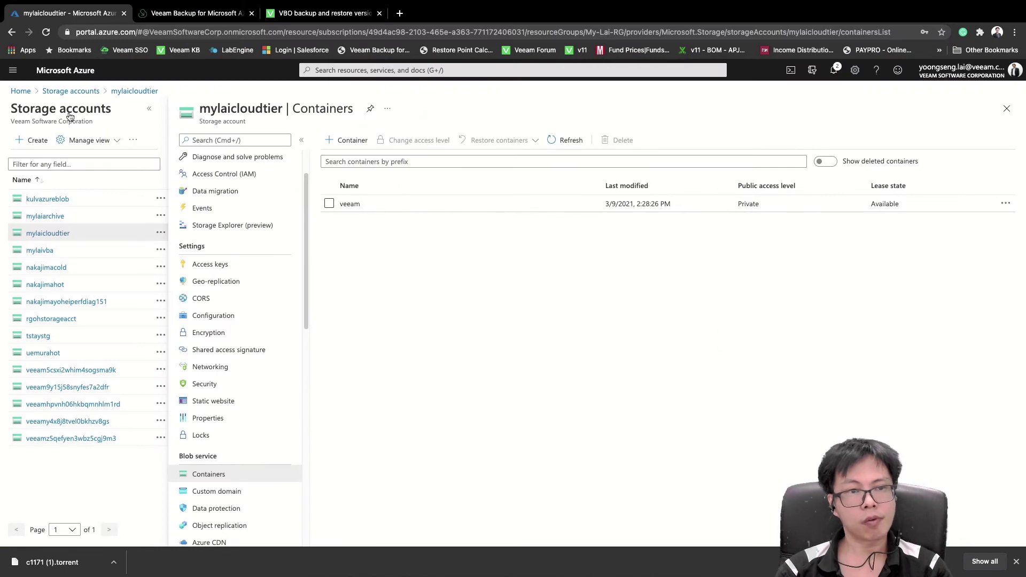
click(40, 250)
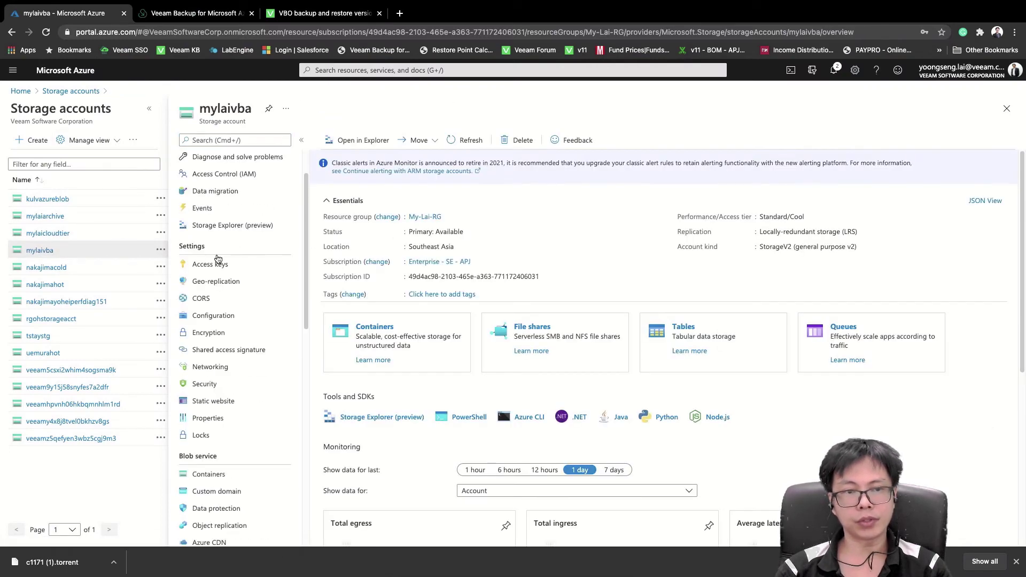
click(251, 264)
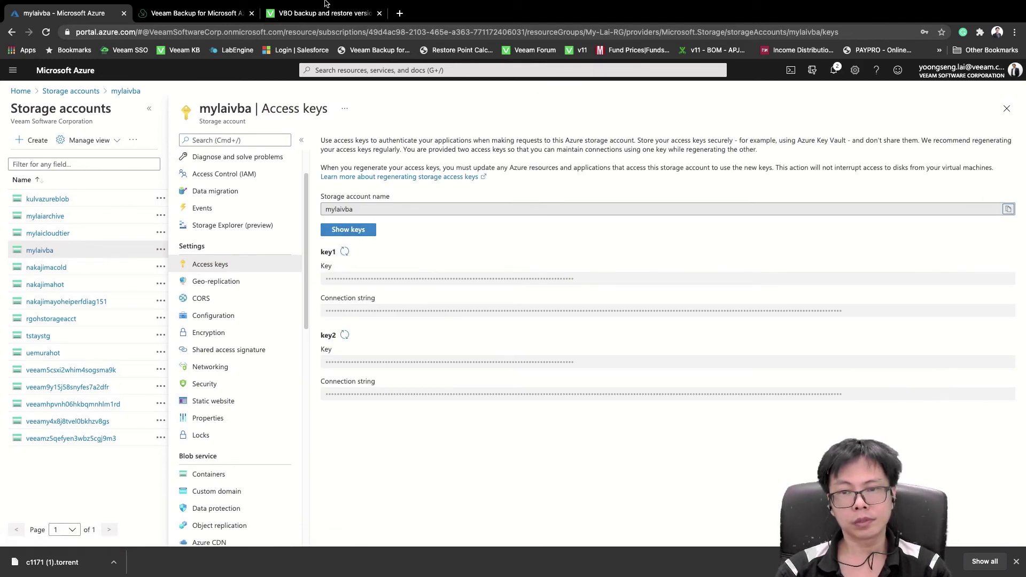
Step: Return to the full-screen AnyDesk session and paste mylaivba as the account of the new credentials
mouse_move(325, 3)
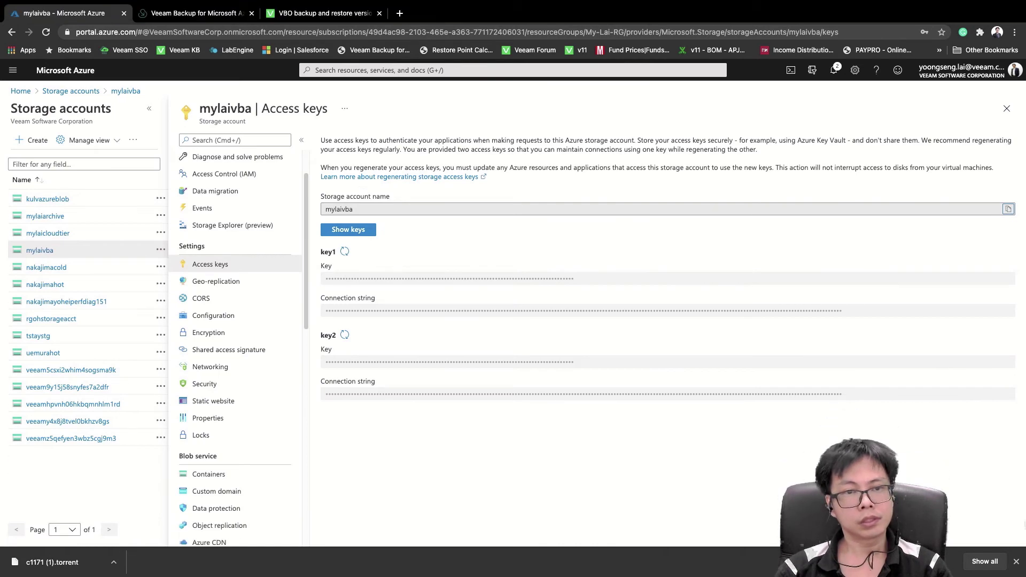
mouse_move(19, 2)
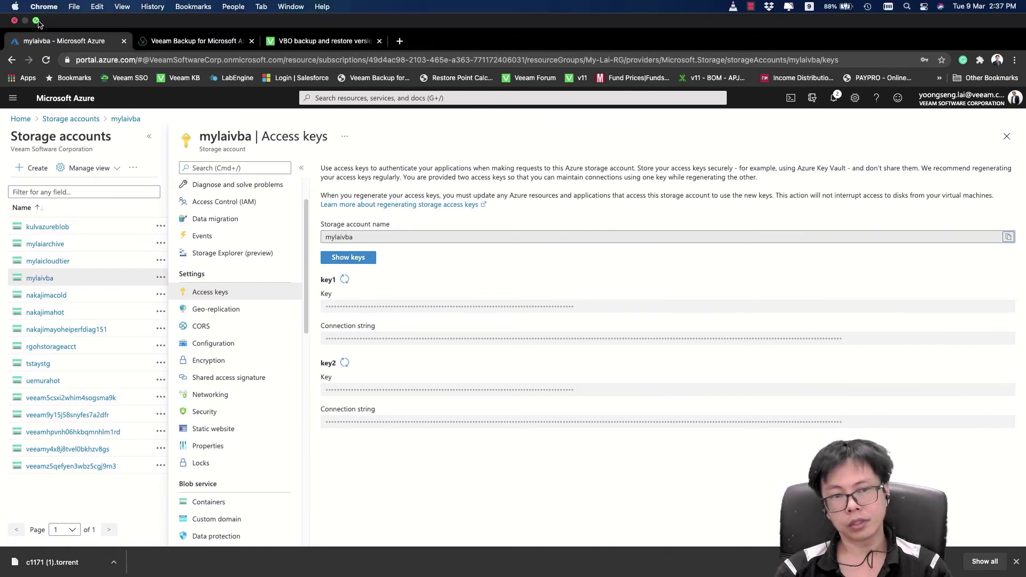
click(37, 22)
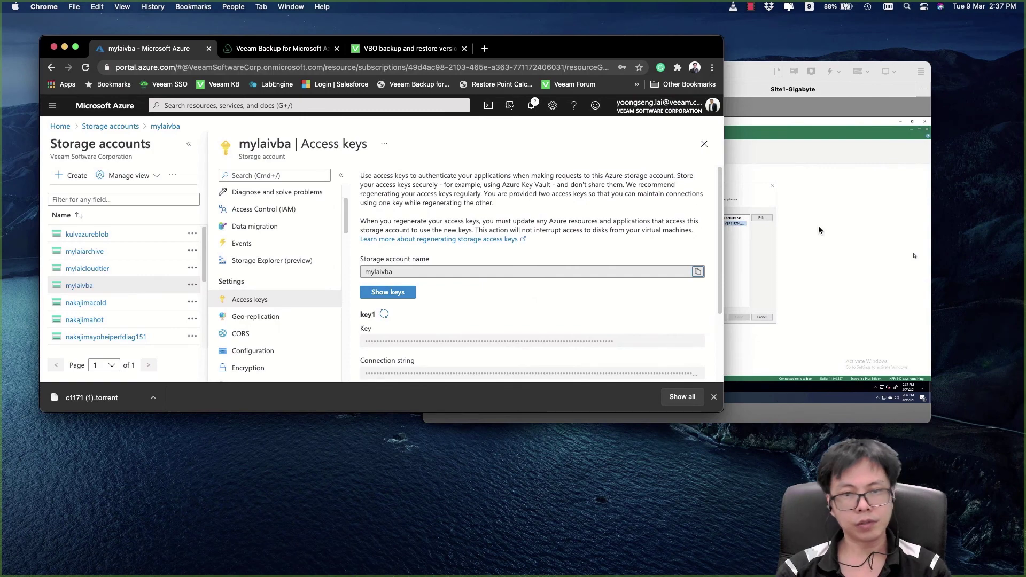
click(820, 229)
click(455, 71)
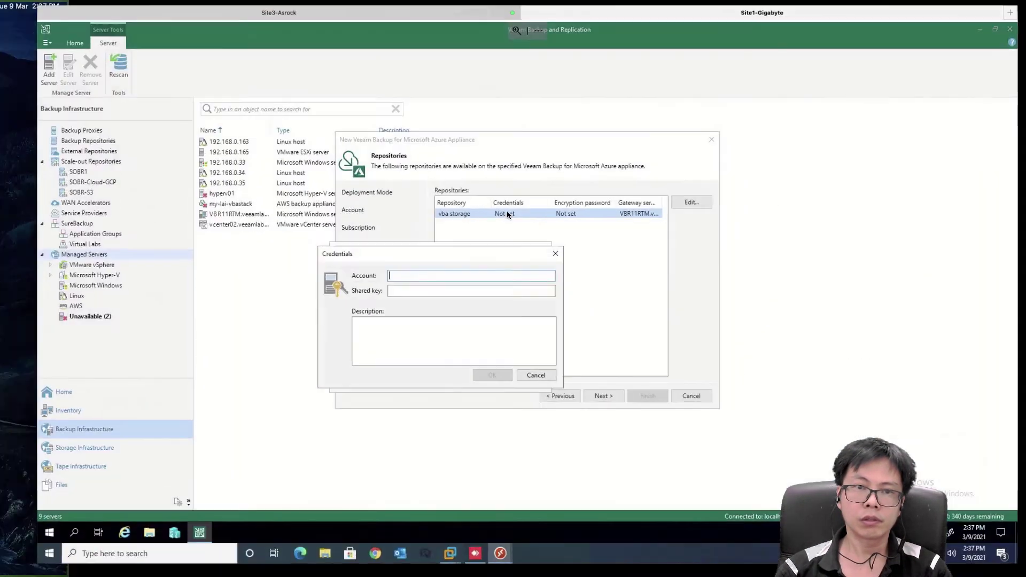
right_click(402, 282)
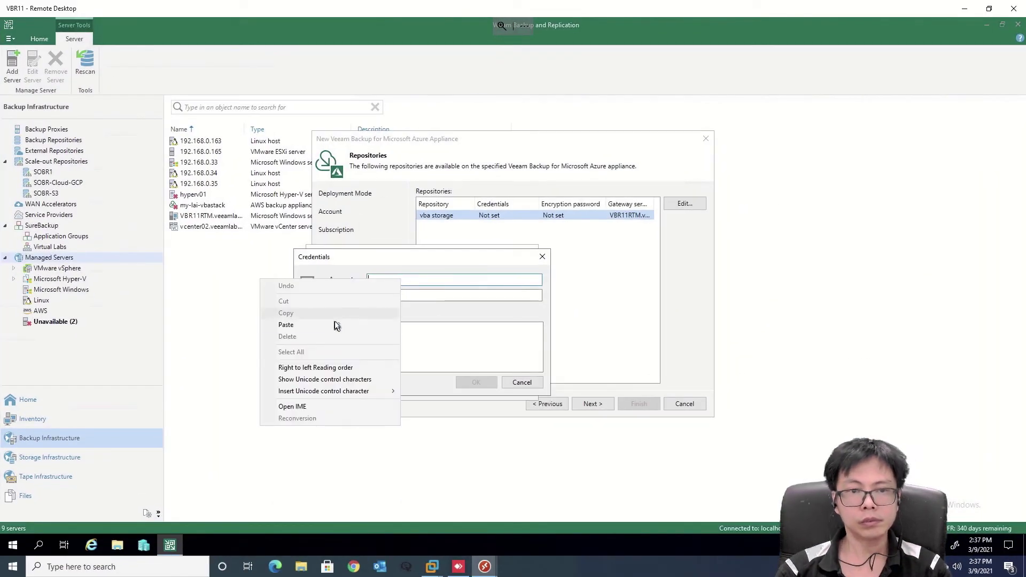
click(331, 323)
click(412, 297)
mouse_move(45, 2)
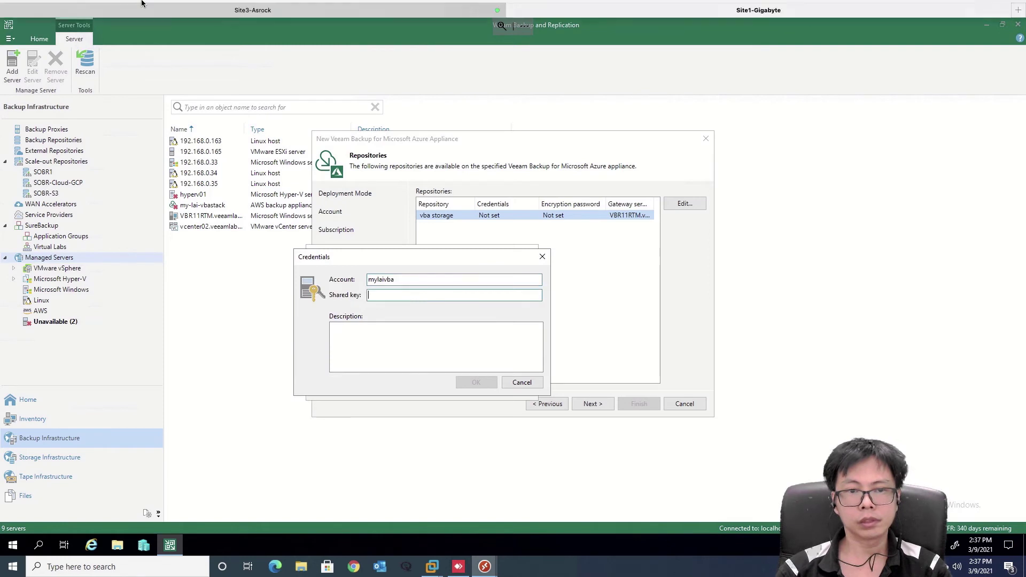
Step: Paste the storage account's shared key, save the mylaivba credentials and accept them in the vba storage repository settings
right_click(378, 294)
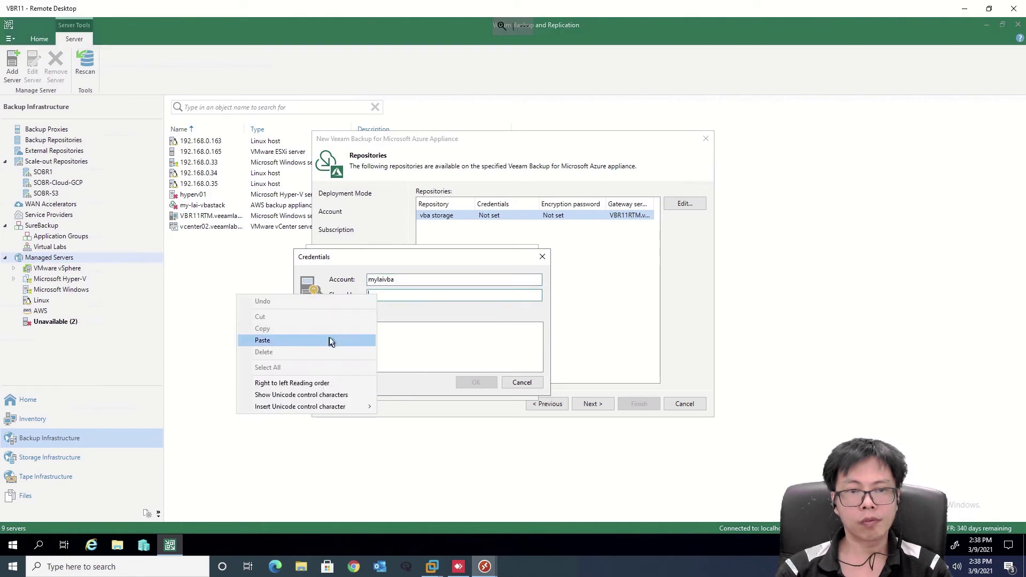
click(329, 337)
click(473, 384)
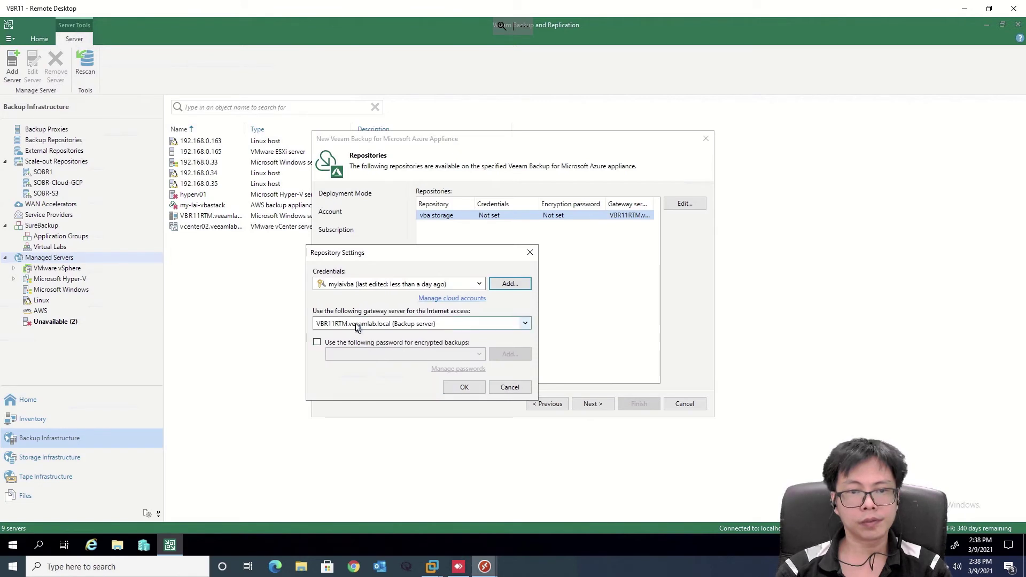
click(462, 387)
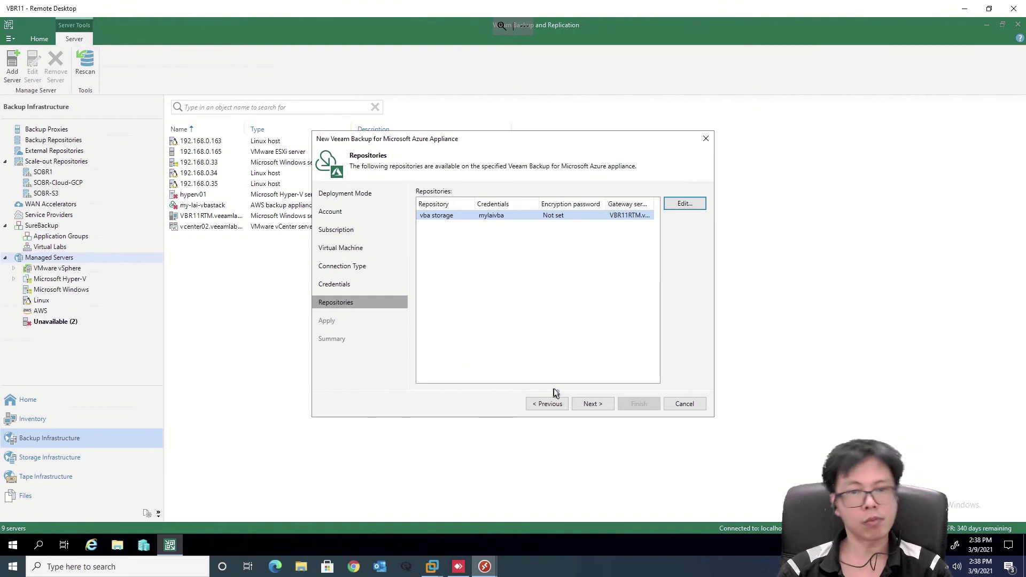
Step: Apply the appliance configuration with the vba storage repository and finish registering my-lai-vbav2
click(592, 404)
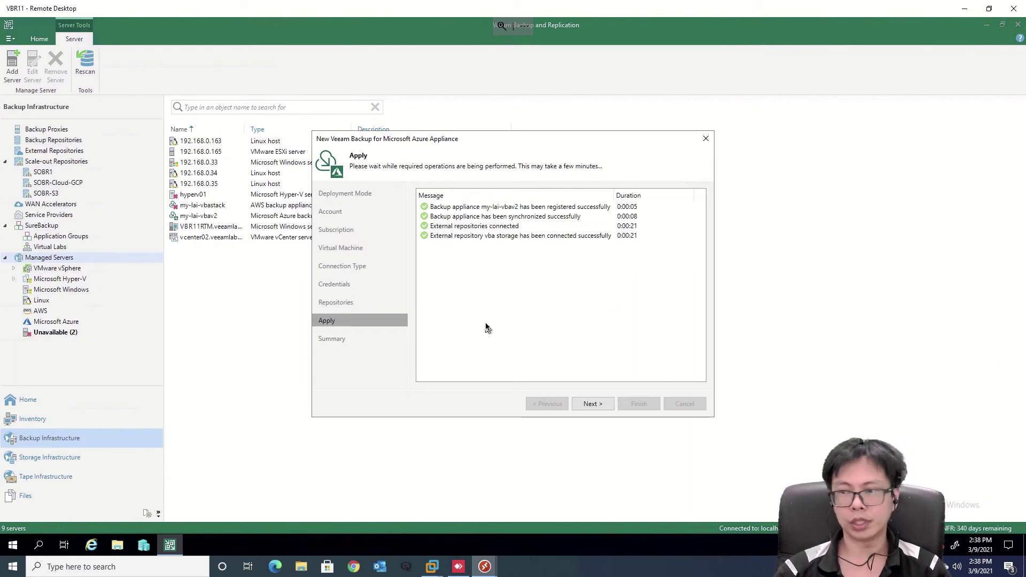
click(593, 404)
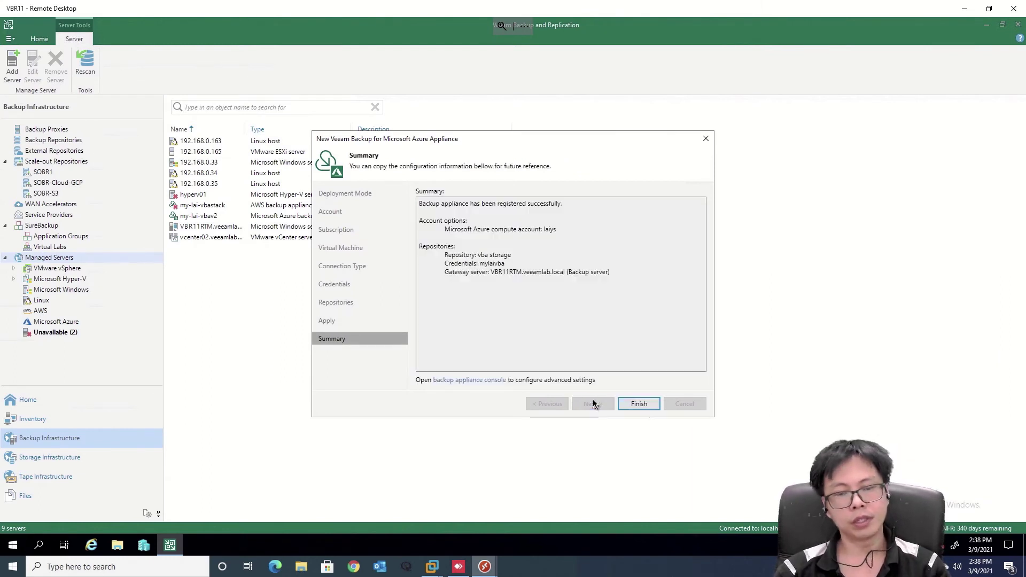
click(638, 404)
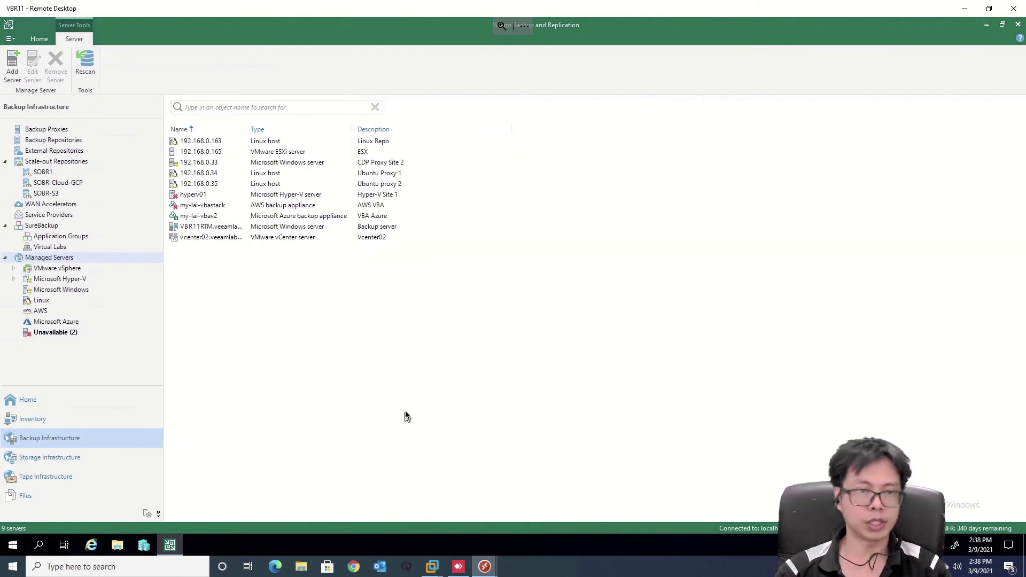
Step: Check vba storage among the external repositories, and list the backups stored in external repositories
click(62, 152)
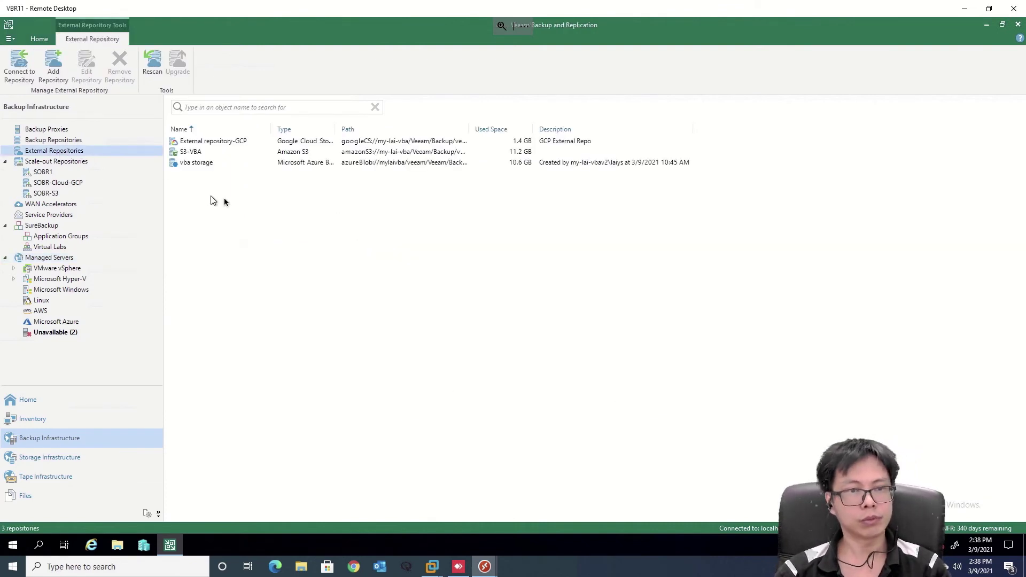
click(208, 168)
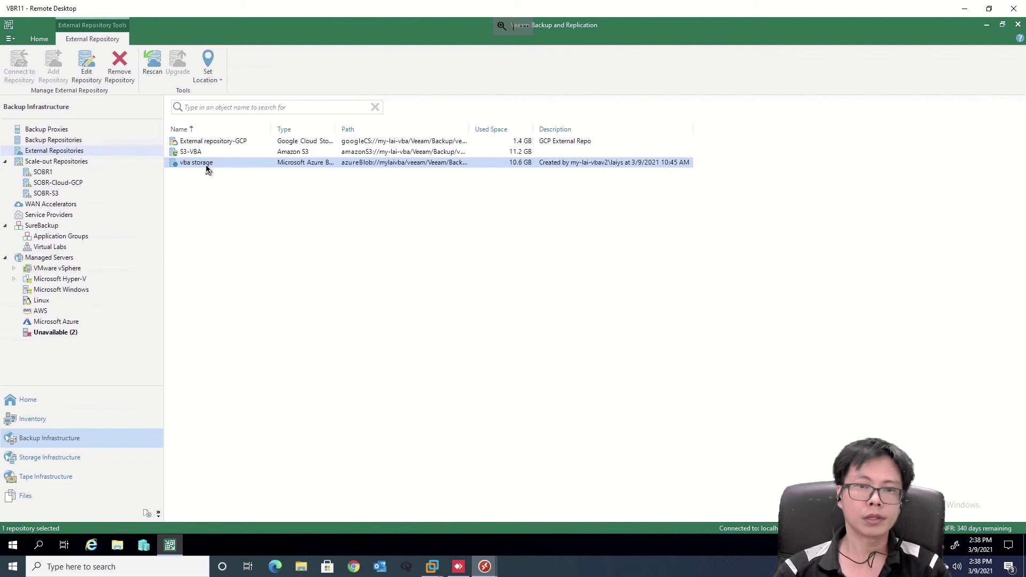
click(28, 400)
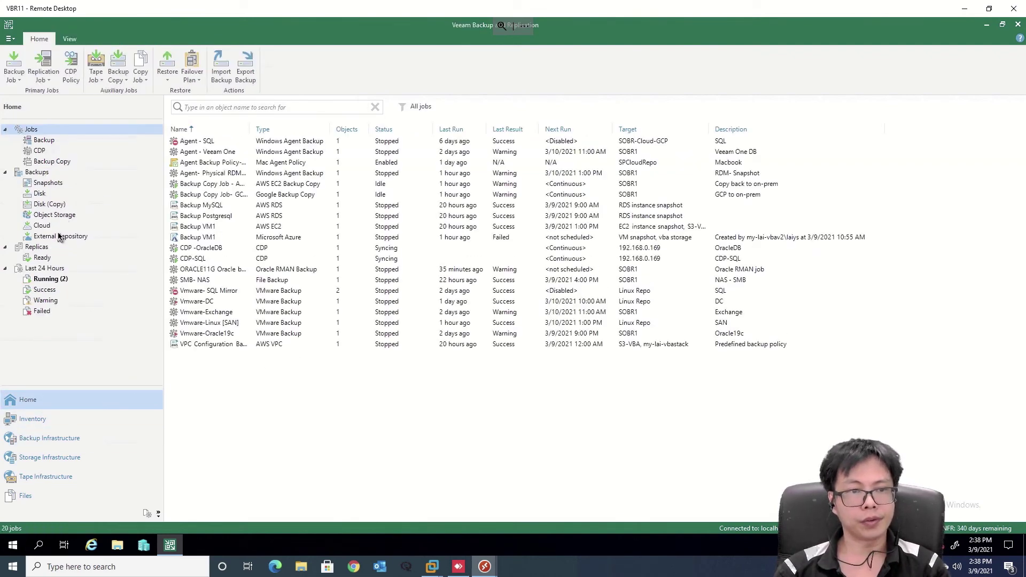
click(60, 216)
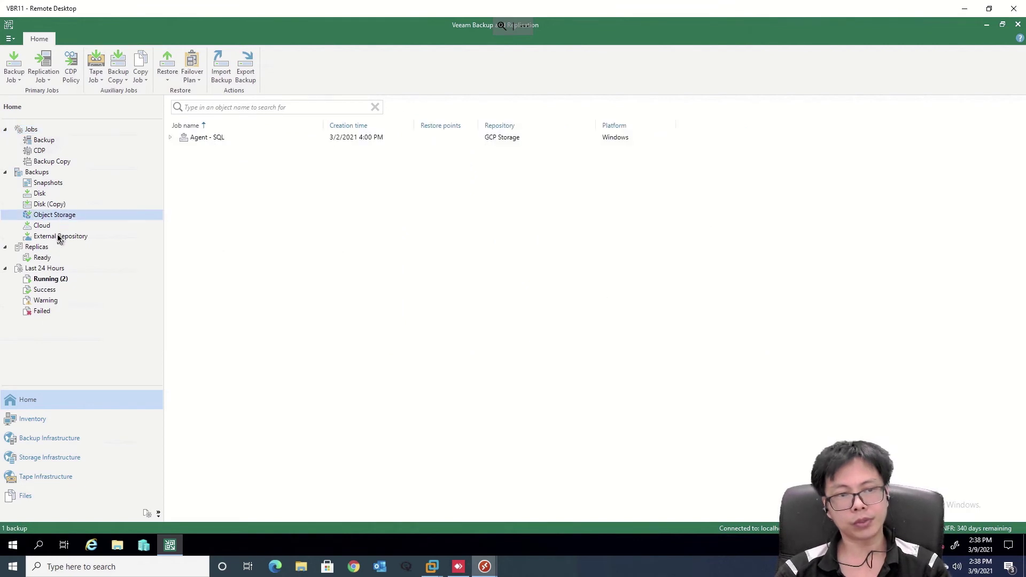
click(59, 237)
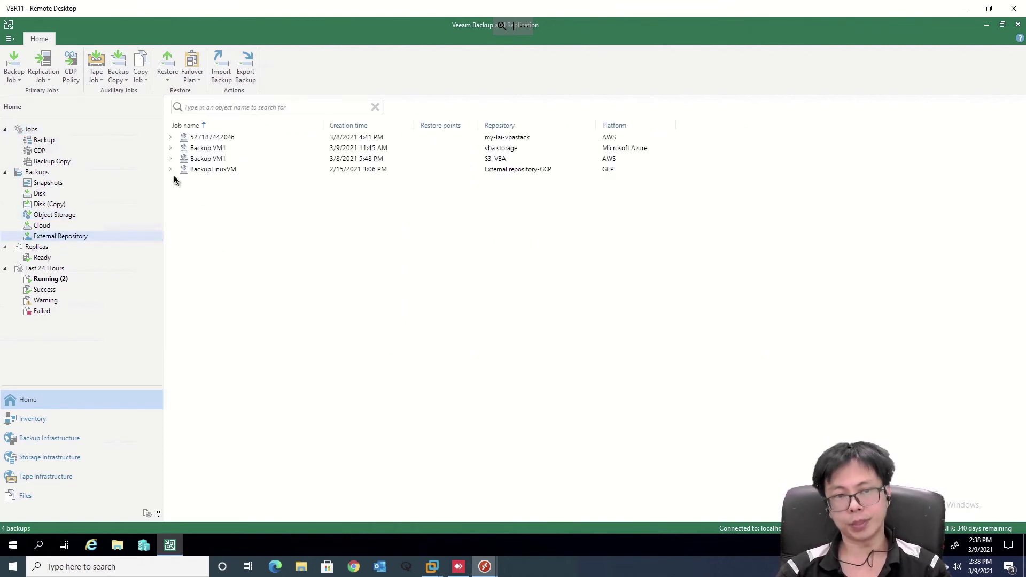
Step: Expand the Microsoft Azure backup Backup VM1 and review its restore points and files in the backup properties
click(460, 150)
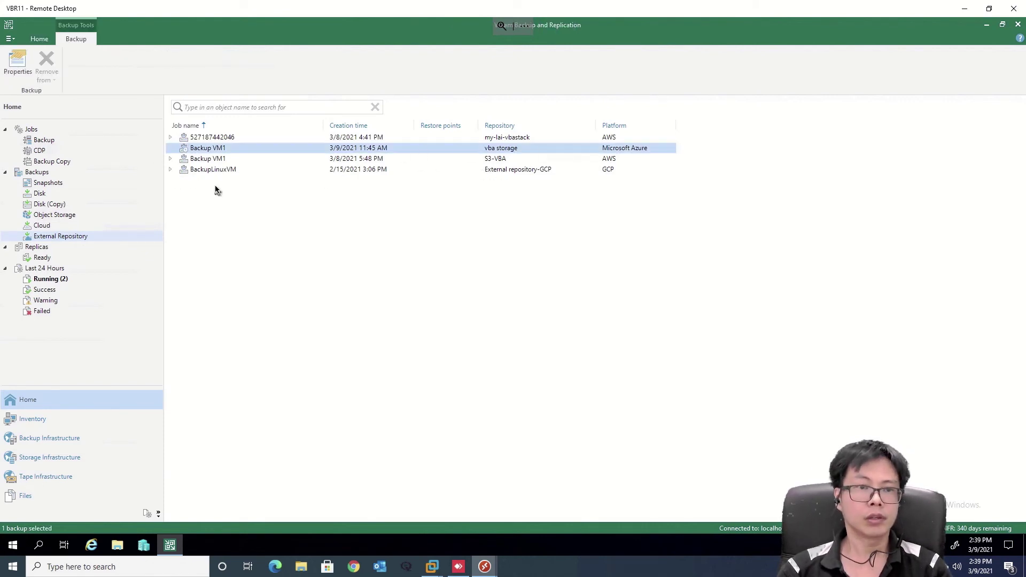
key(Right)
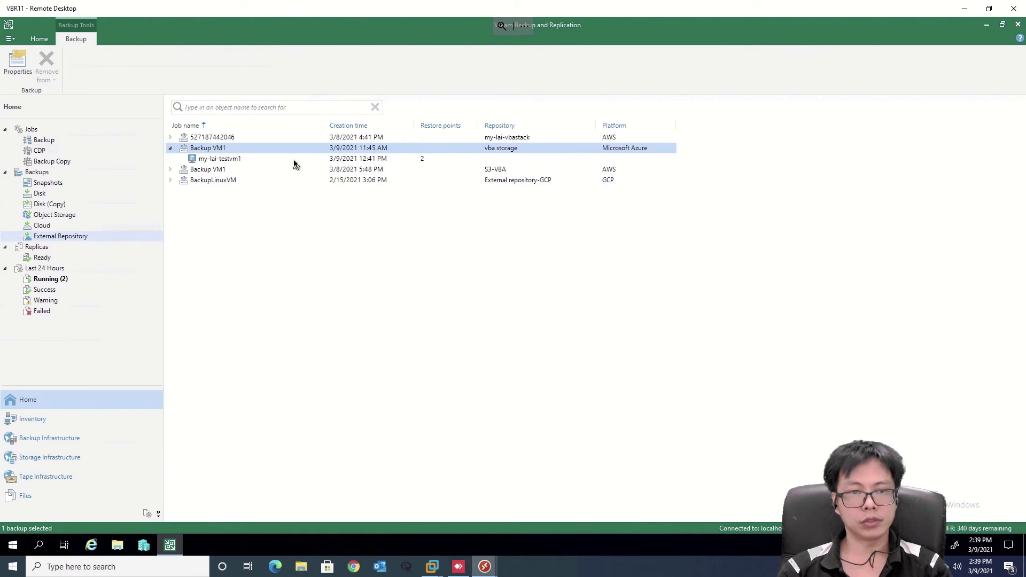
right_click(265, 146)
right_click(227, 150)
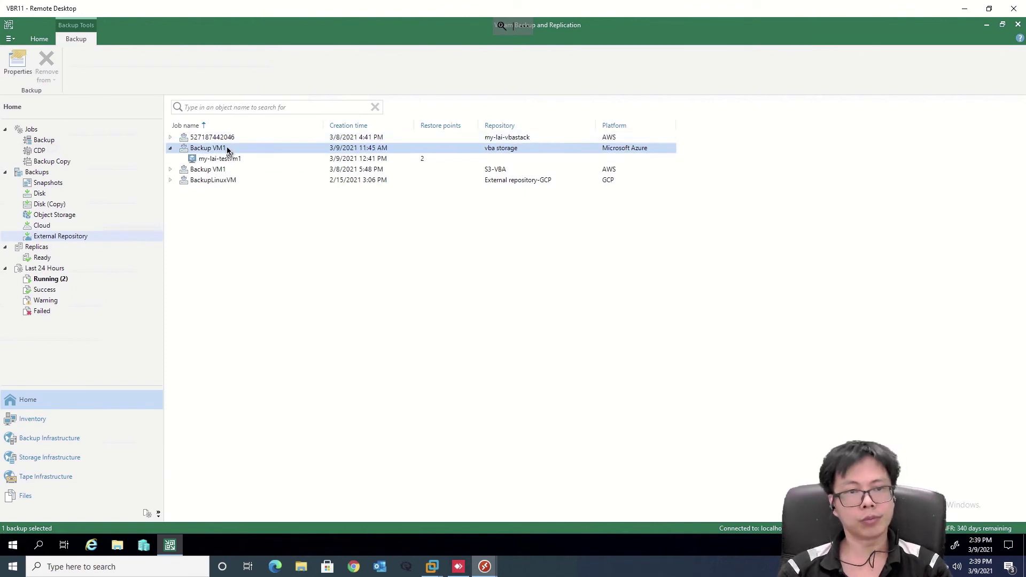
click(261, 169)
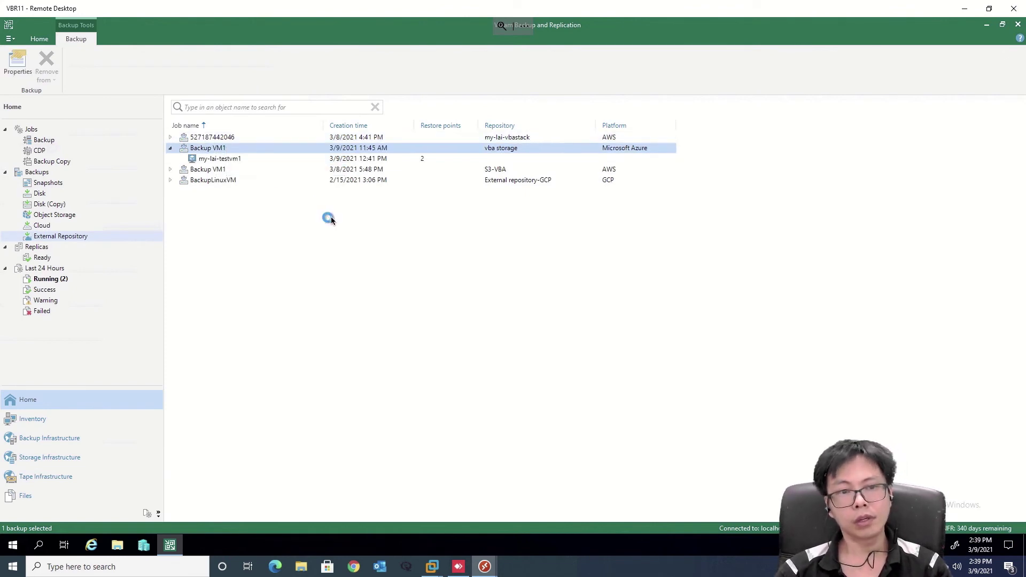
click(254, 147)
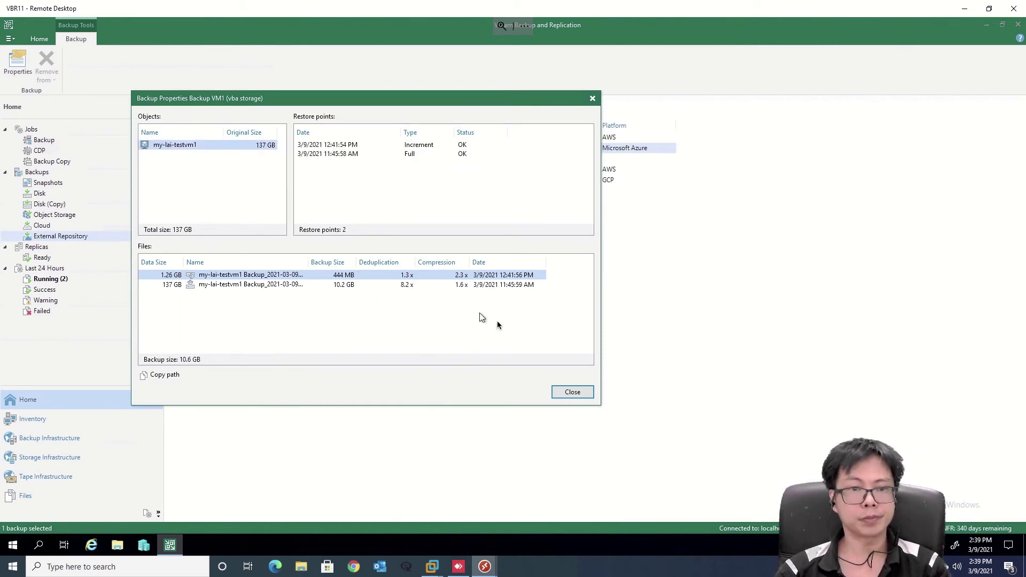
click(580, 394)
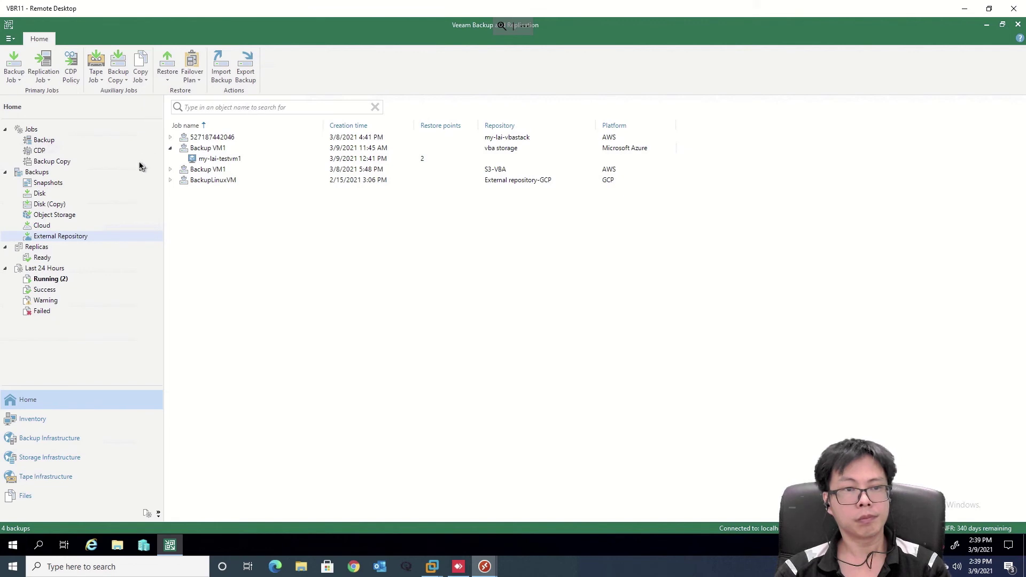
Step: Launch a new Microsoft Azure backup policy past the browser's certificate warning, discard it and close the appliance's web console
click(14, 75)
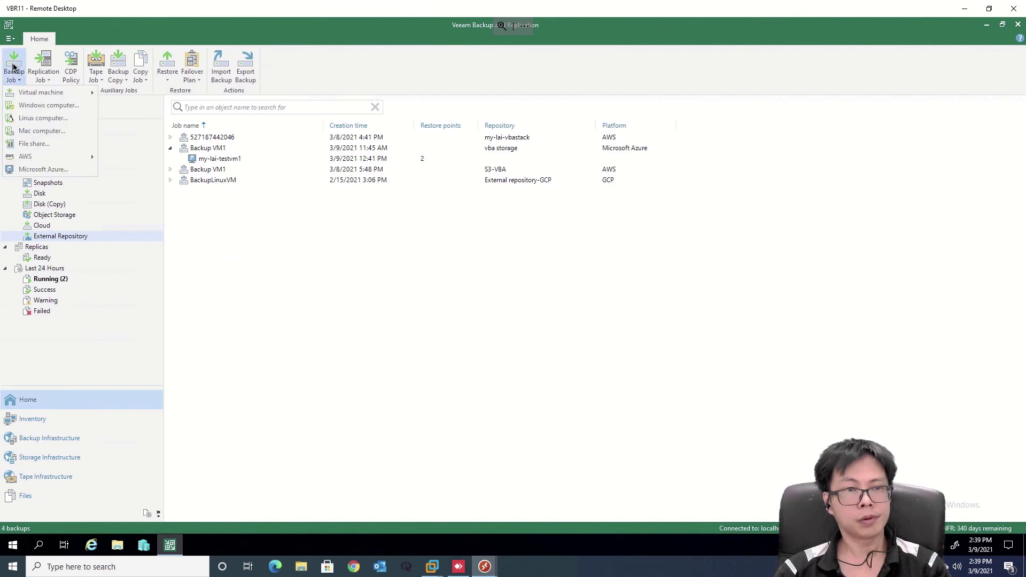
click(41, 170)
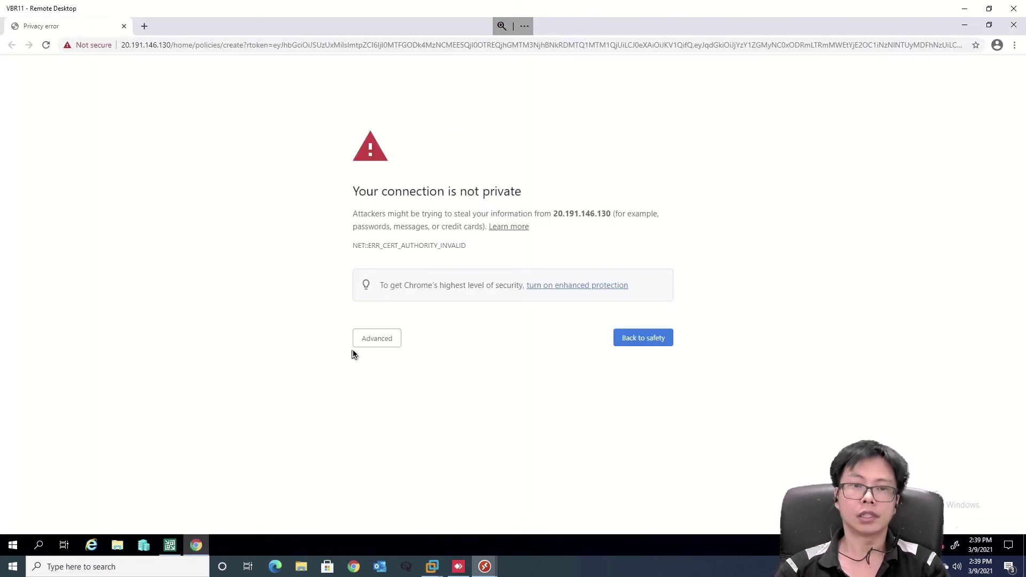
click(359, 343)
click(392, 420)
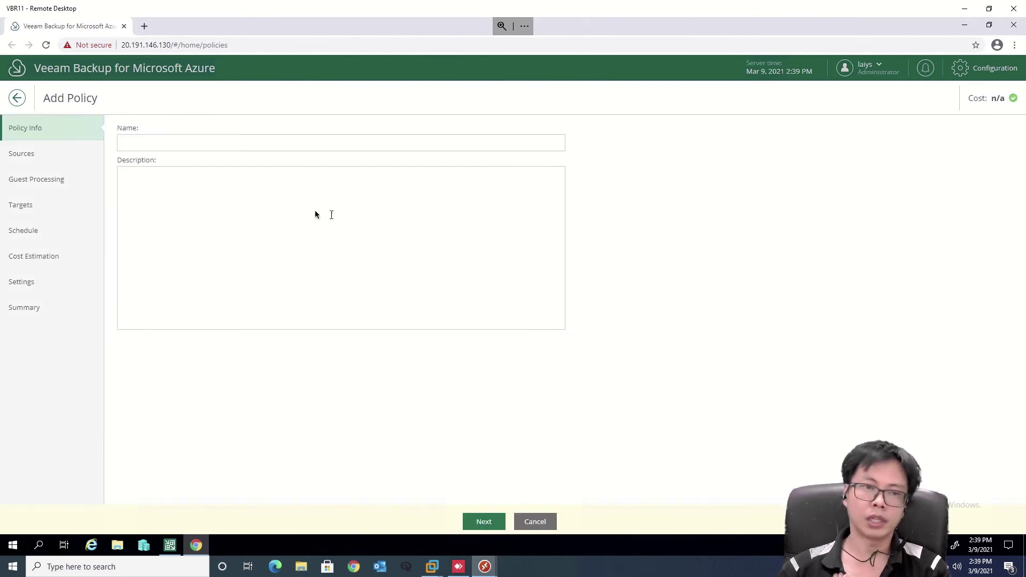
click(535, 522)
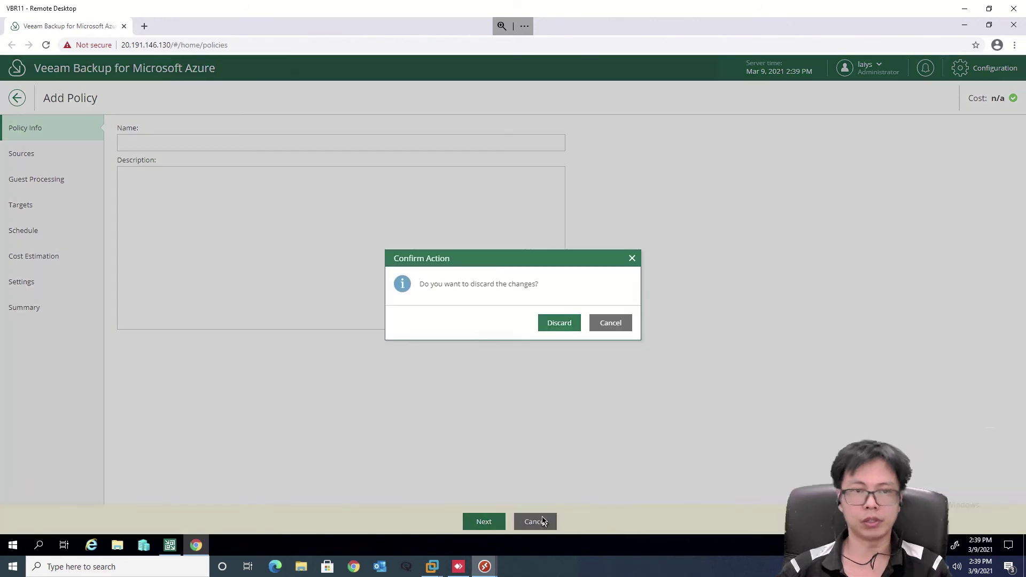
click(559, 322)
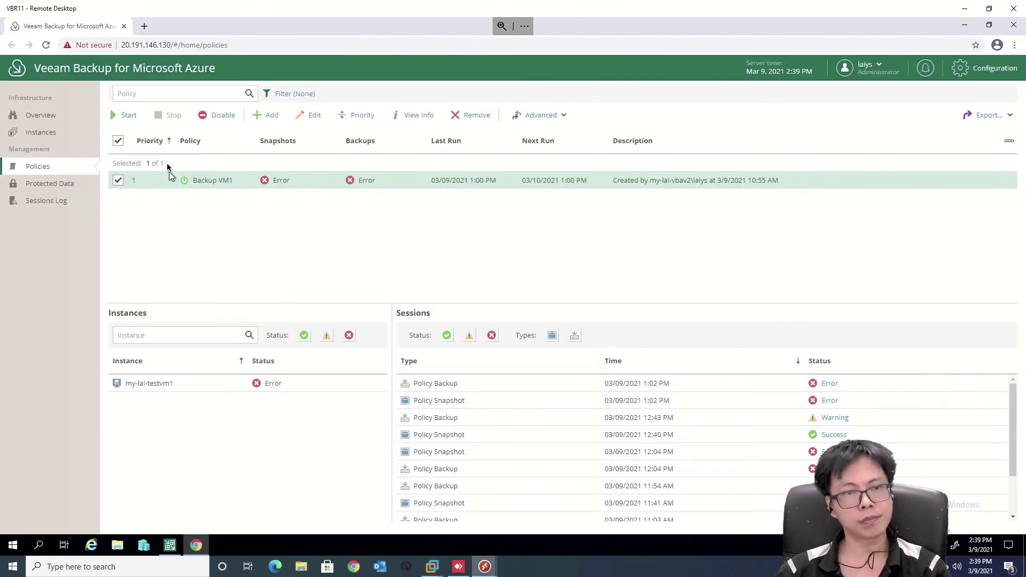
click(124, 26)
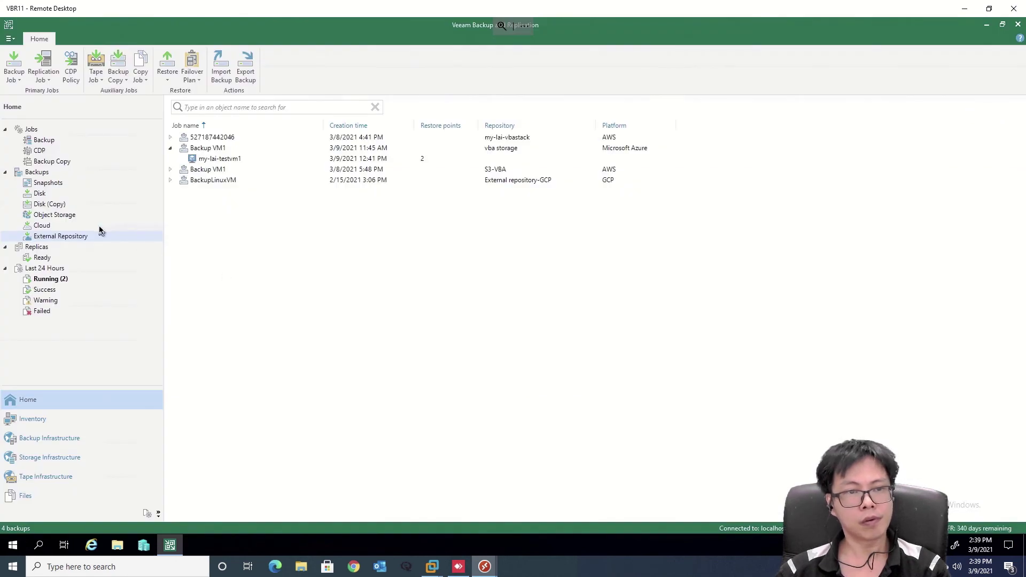
Step: Start a new Azure IaaS backup copy job named "Backup Copy Job- Azure to on-prem", keeping the daily periodic copy
click(118, 72)
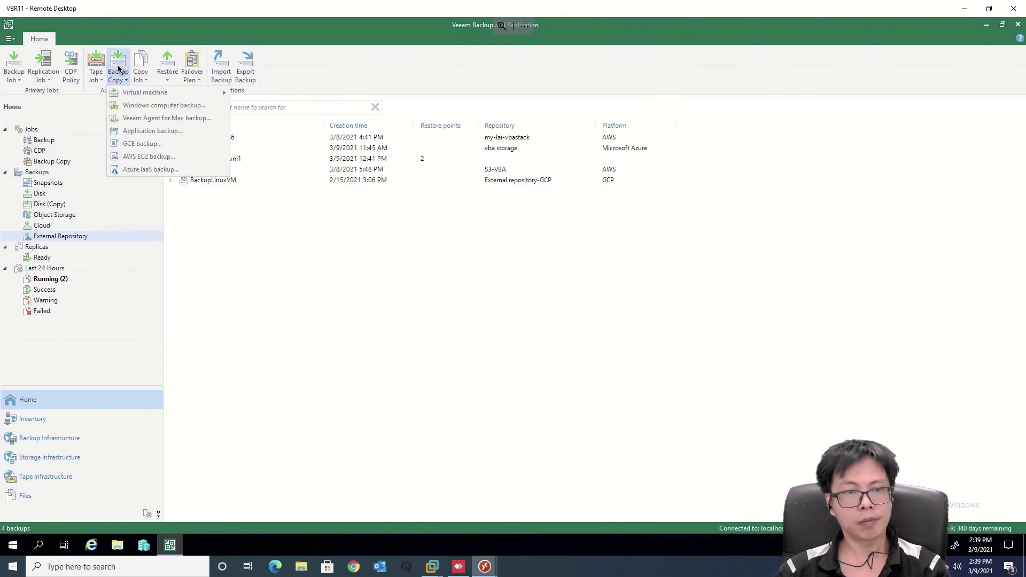
click(161, 170)
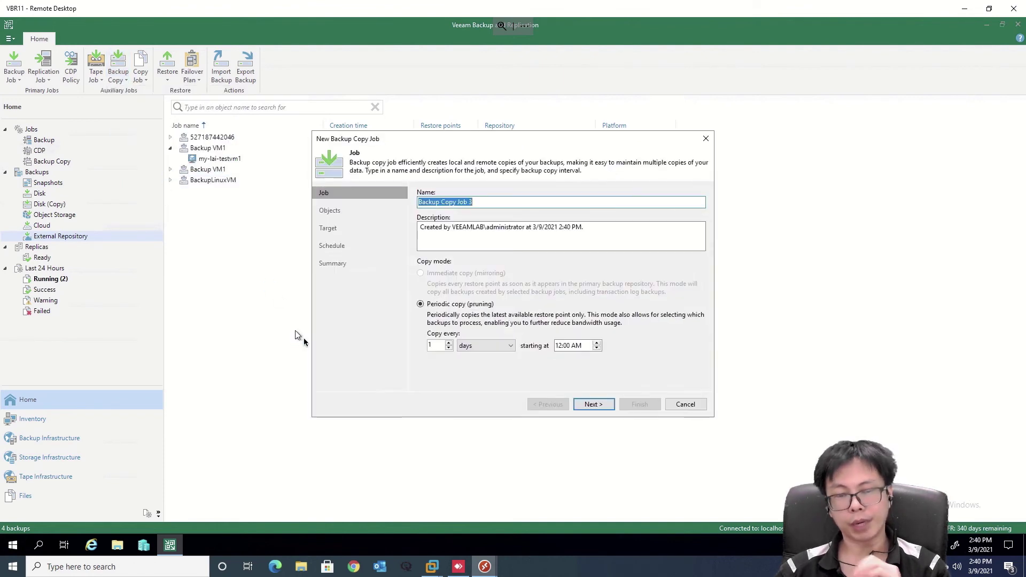
click(495, 201)
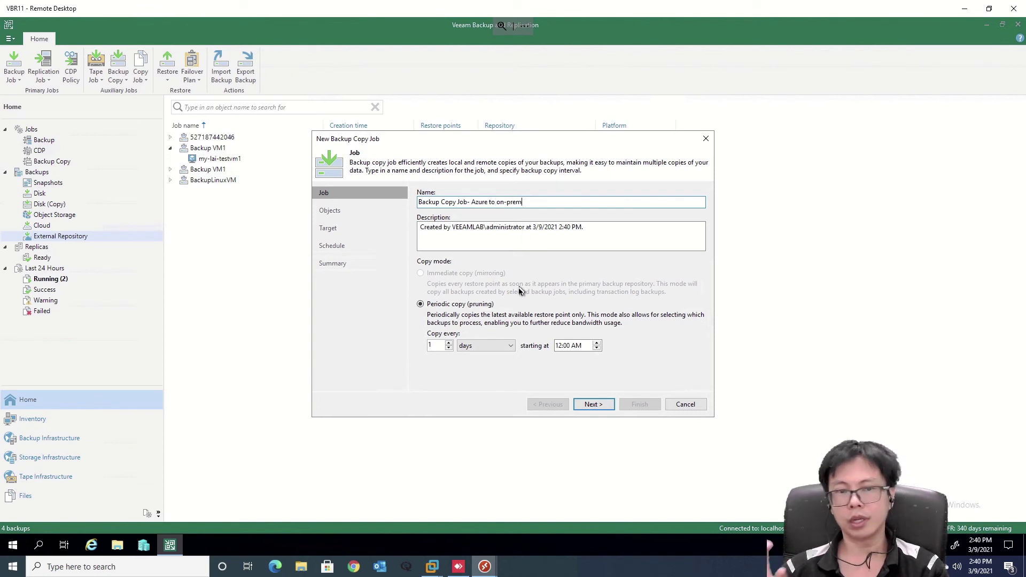
click(591, 405)
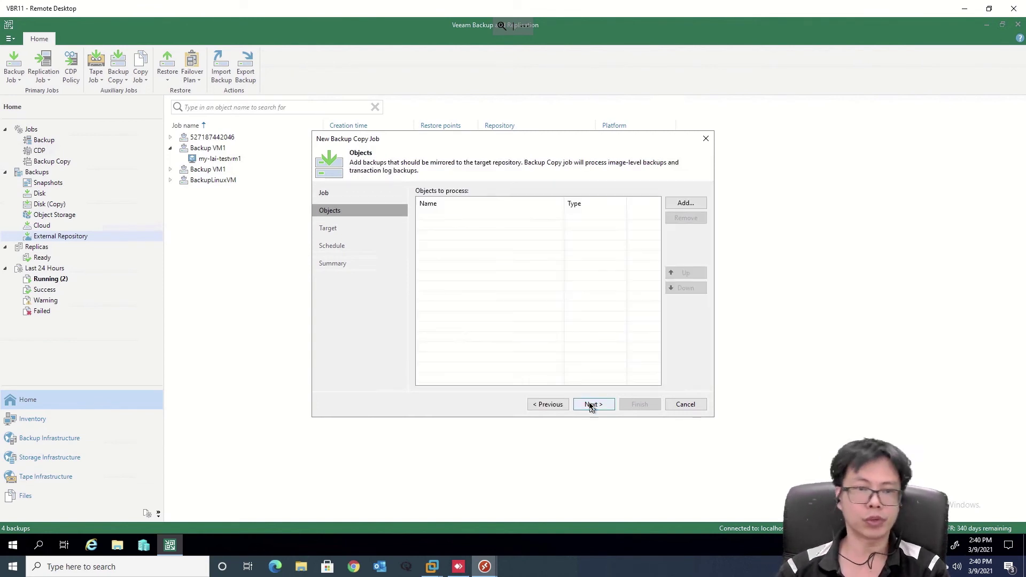
Step: Add my-lai-testvm1 from Backup VM1 as the object the backup copy job processes
click(667, 203)
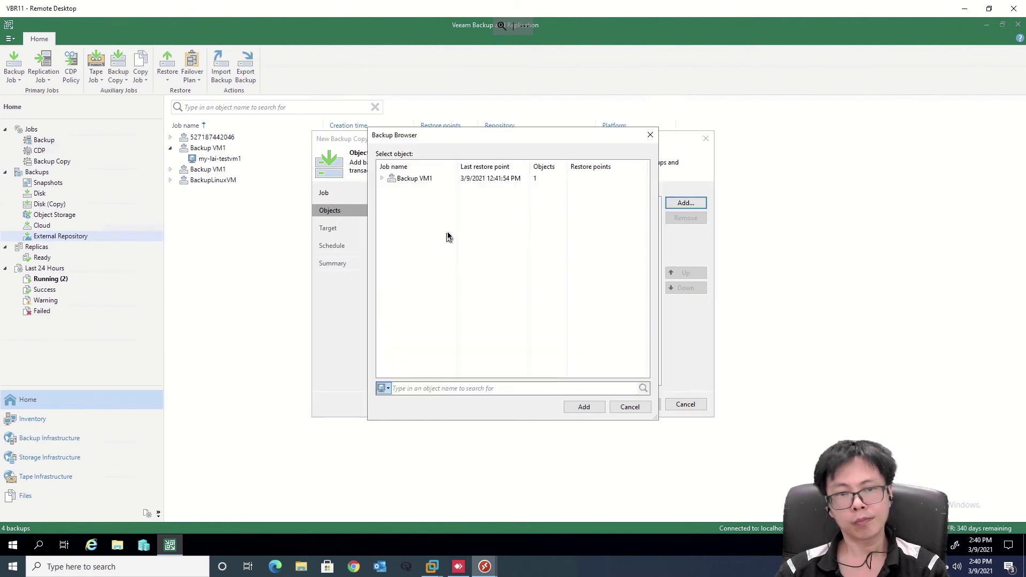
click(383, 179)
click(425, 189)
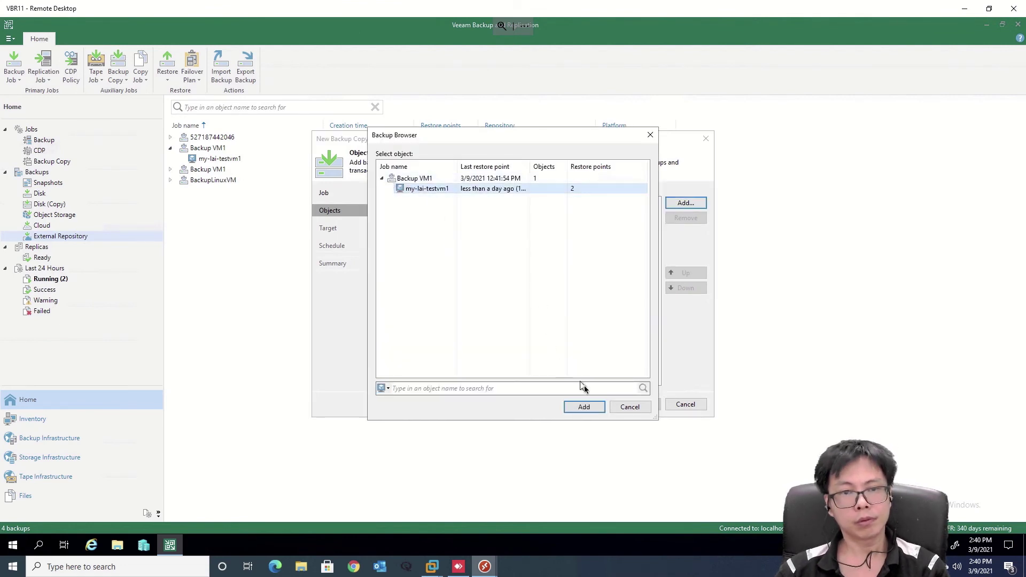
click(584, 407)
click(592, 404)
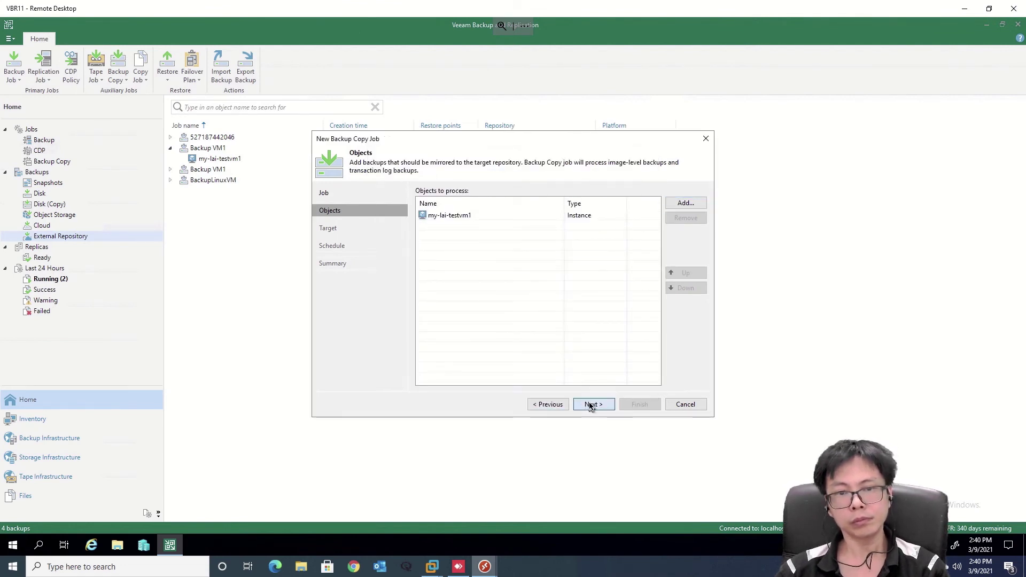
Step: Target the copy job at the SOBR1 repository with a 3-day retention policy, and apply the any-time continuous schedule
click(481, 204)
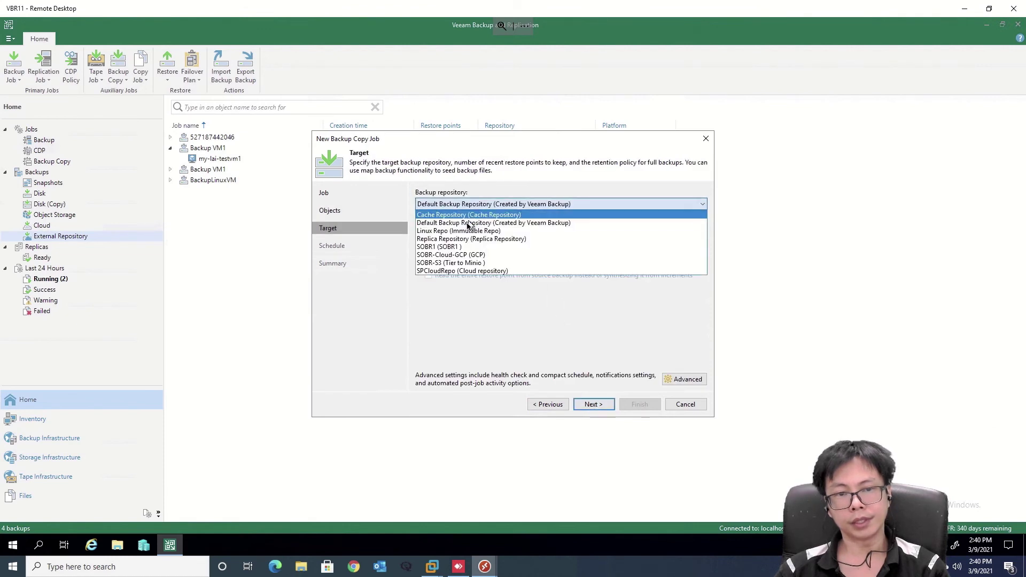
click(470, 247)
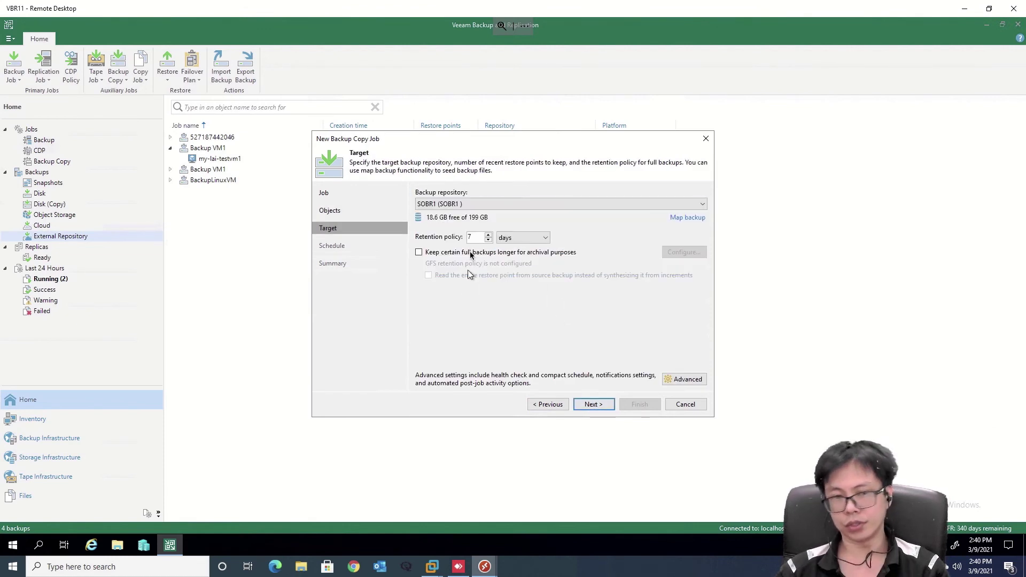
text(3)
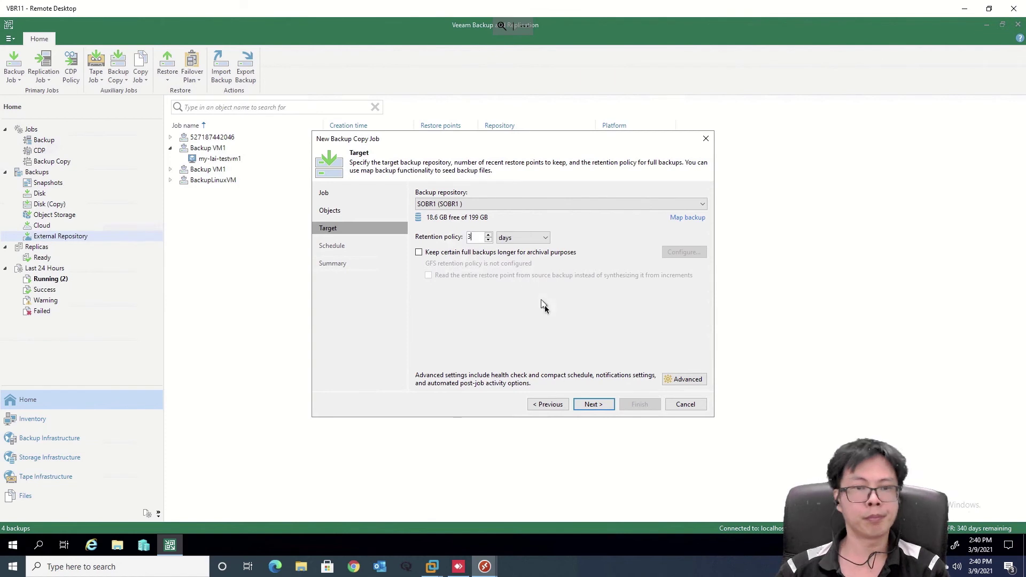
click(591, 405)
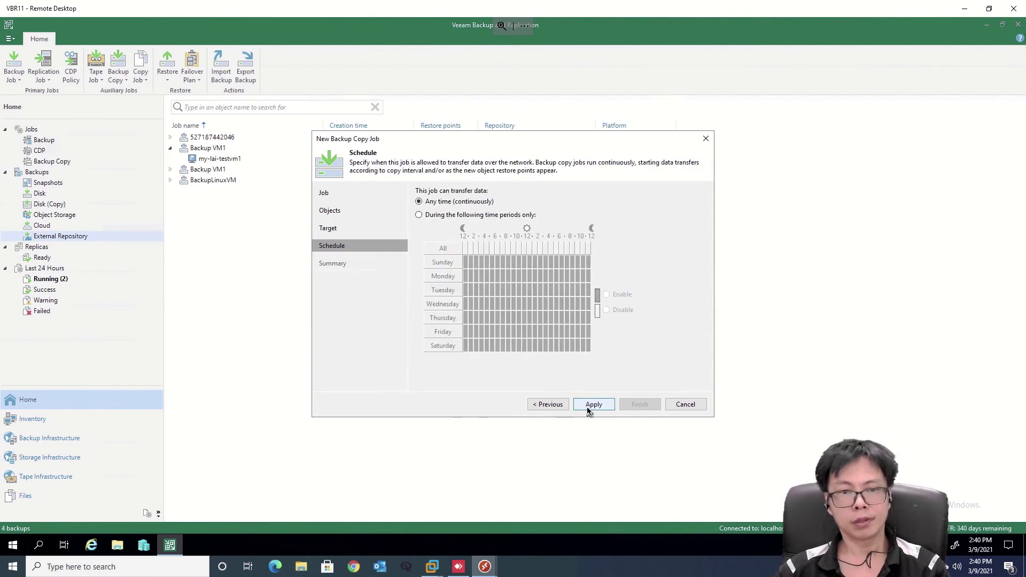
click(592, 405)
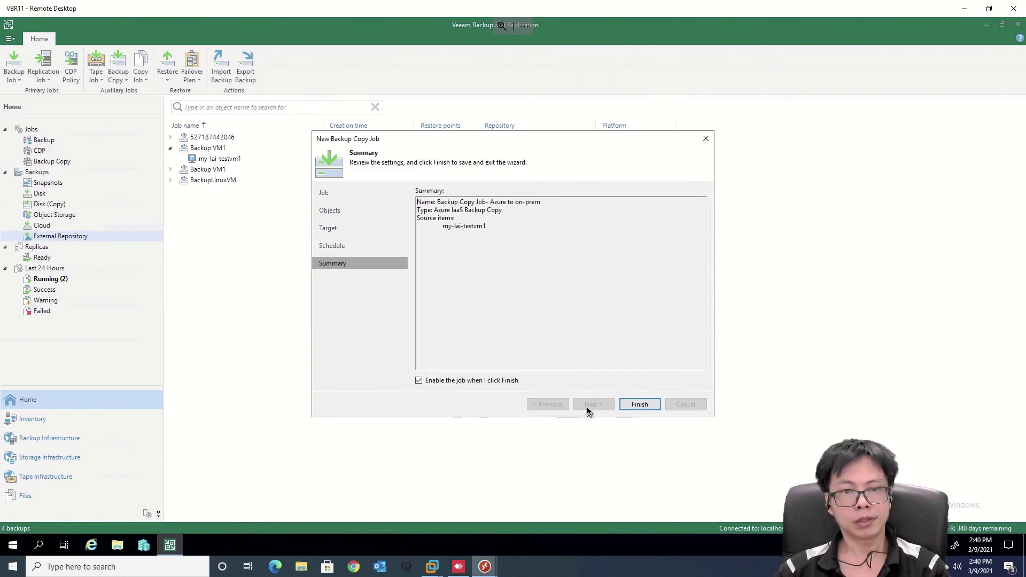
Step: Finish the Azure backup copy job with the job enabled and open its session among the running jobs
click(636, 405)
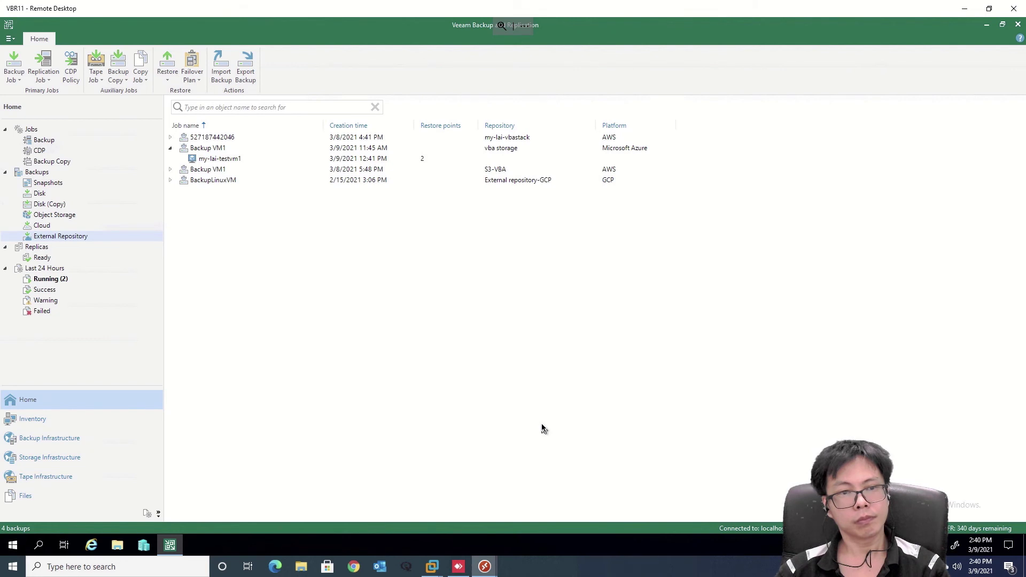
click(58, 278)
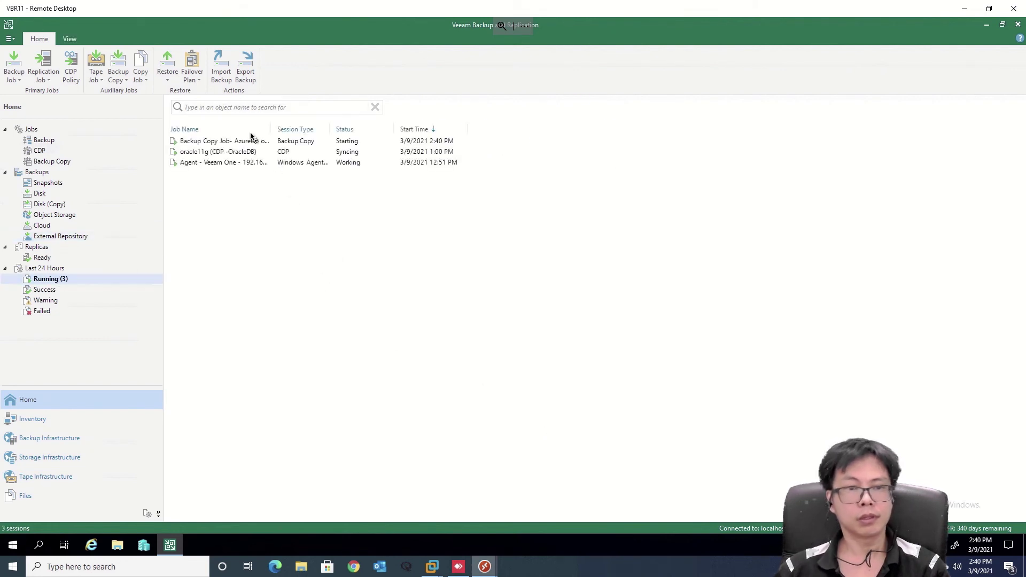
click(250, 141)
double_click(250, 141)
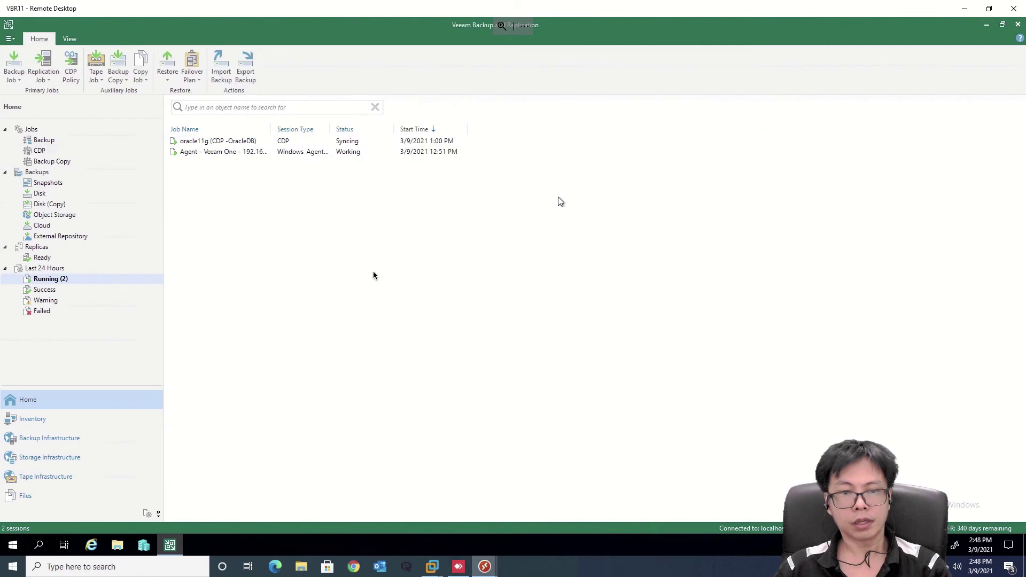
Step: Expand the Azure, GCP and AWS copy jobs among the disk copy backups to inspect their restore points
click(42, 205)
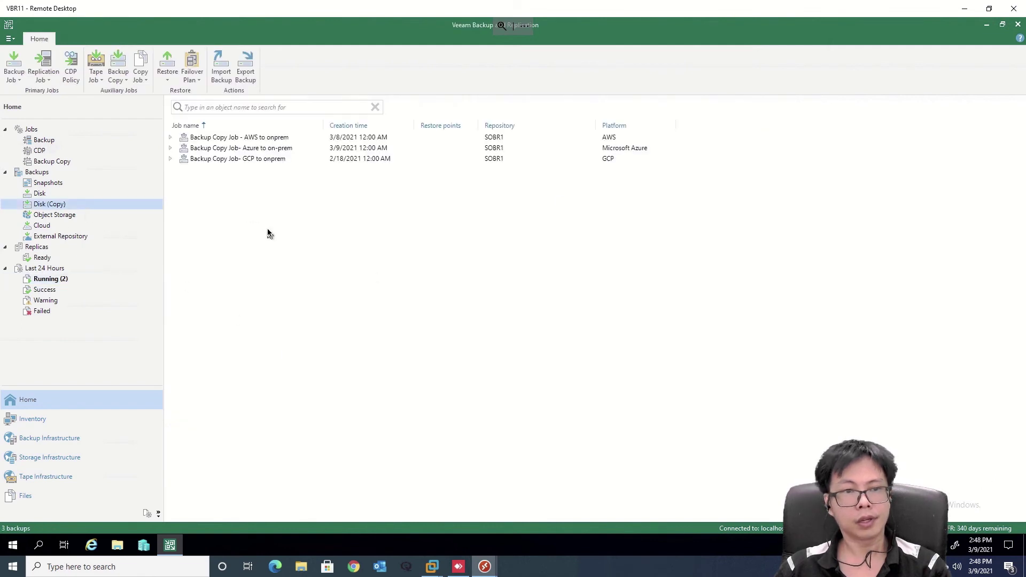
click(170, 148)
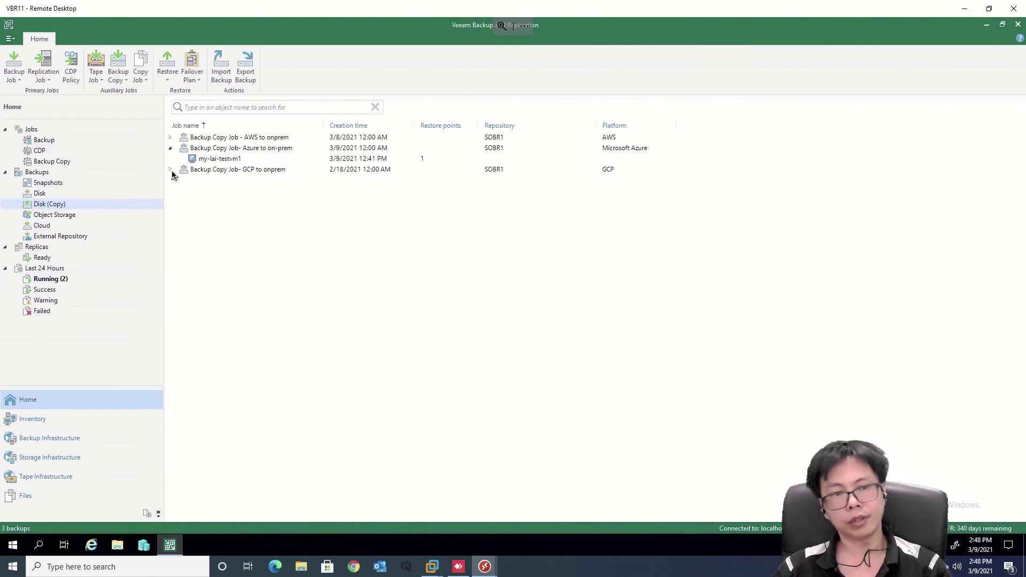
click(169, 170)
click(170, 138)
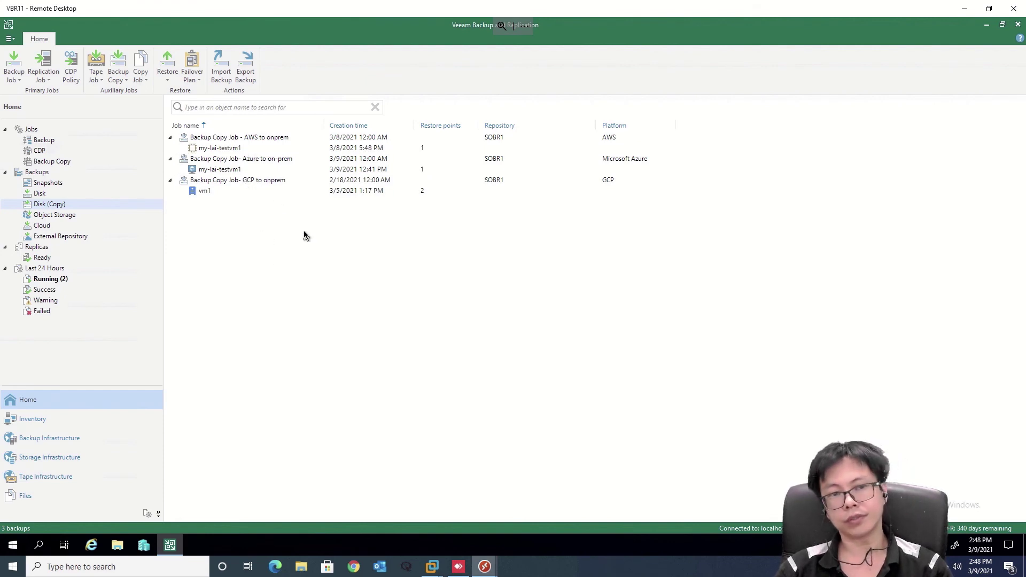
Step: Review the Instant Recovery, disk export and guest file restore options for my-lai-testvm1 in the Azure copy backup
click(227, 171)
right_click(228, 172)
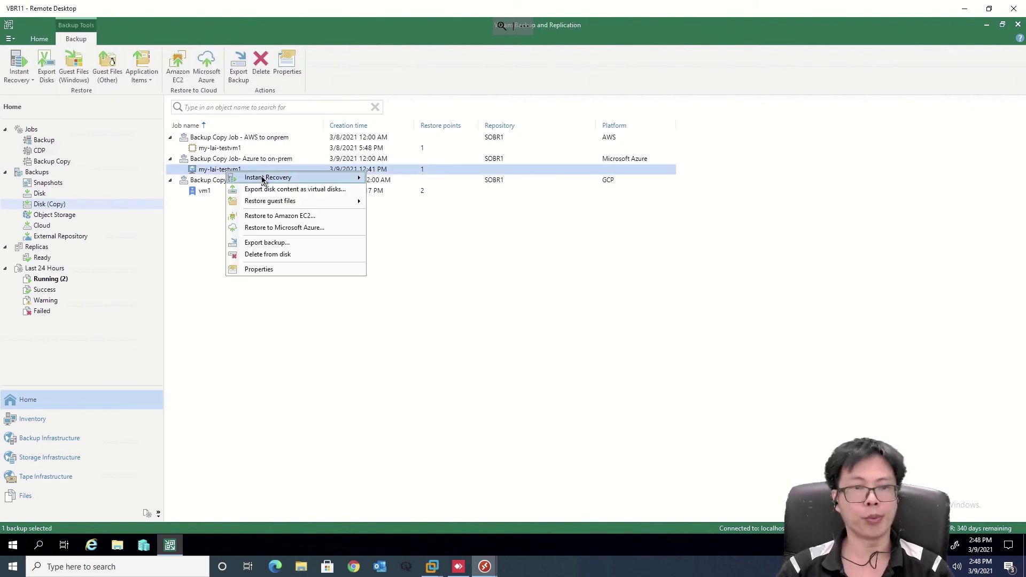
mouse_move(262, 179)
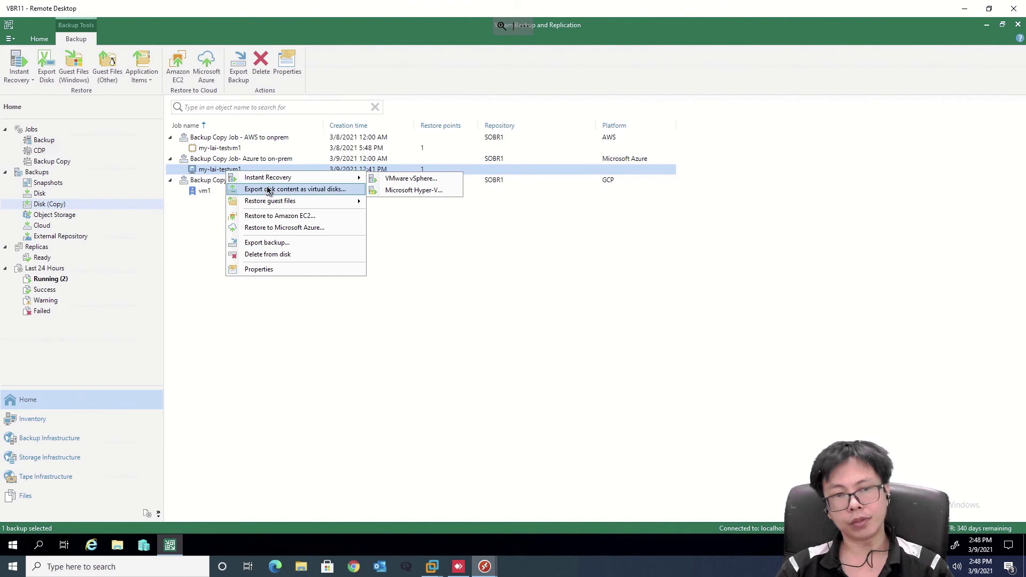
mouse_move(298, 206)
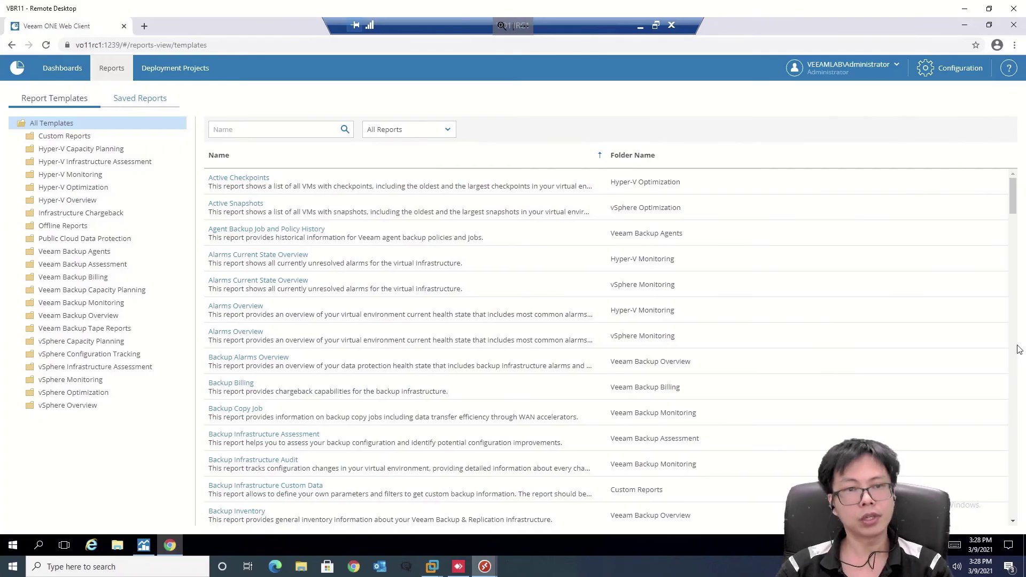
Step: In Veeam ONE Web Client, preview the Protected VMs report for Public Cloud Data Protection, keeping a 24-hour RPO and all protection types
click(77, 241)
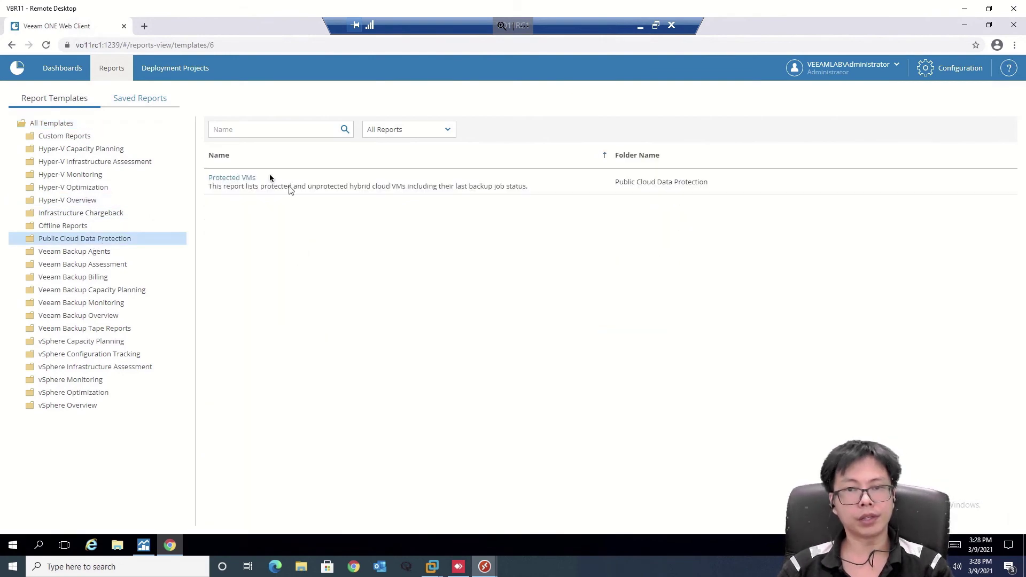
click(234, 178)
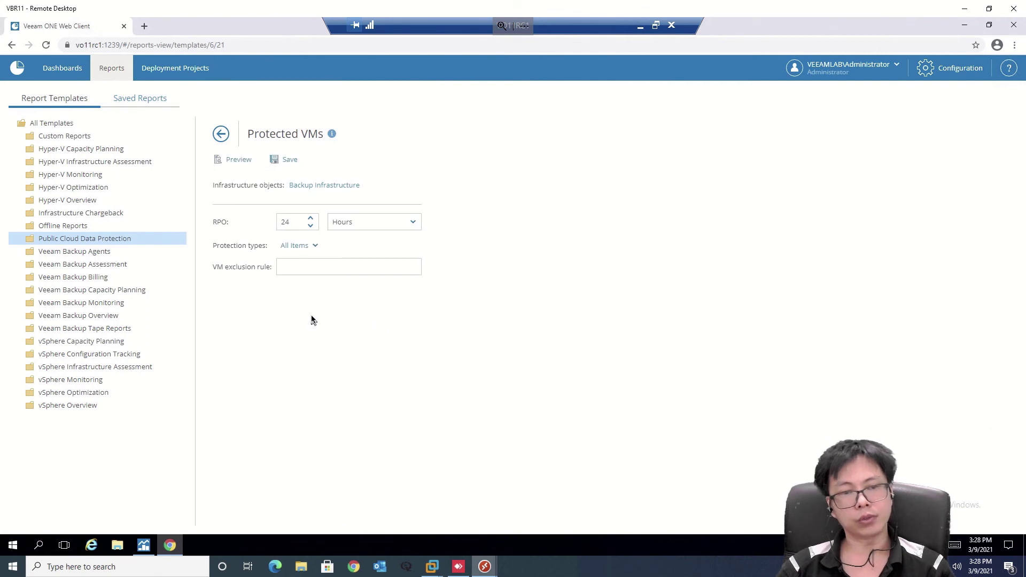
click(297, 246)
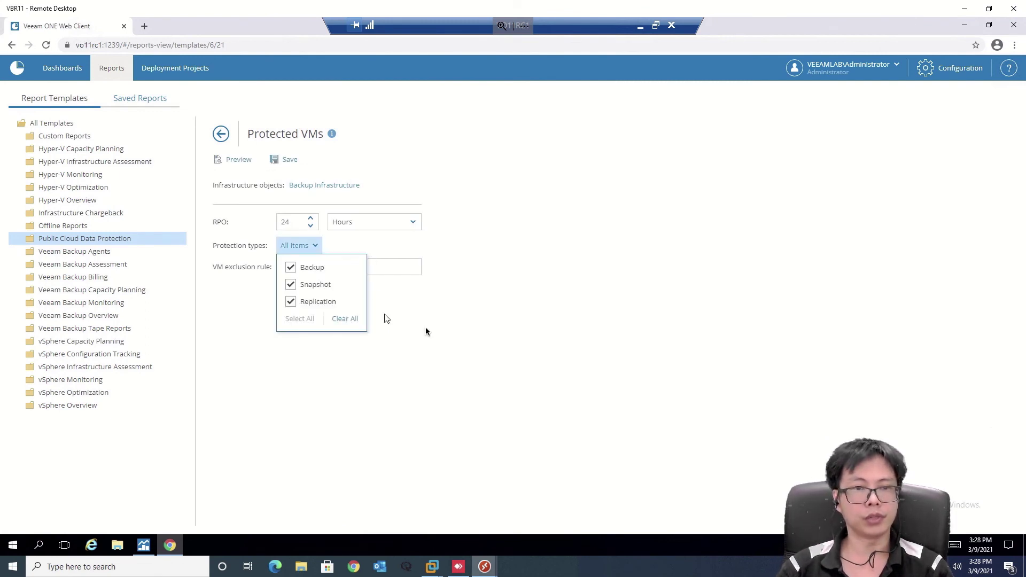
click(465, 348)
click(233, 160)
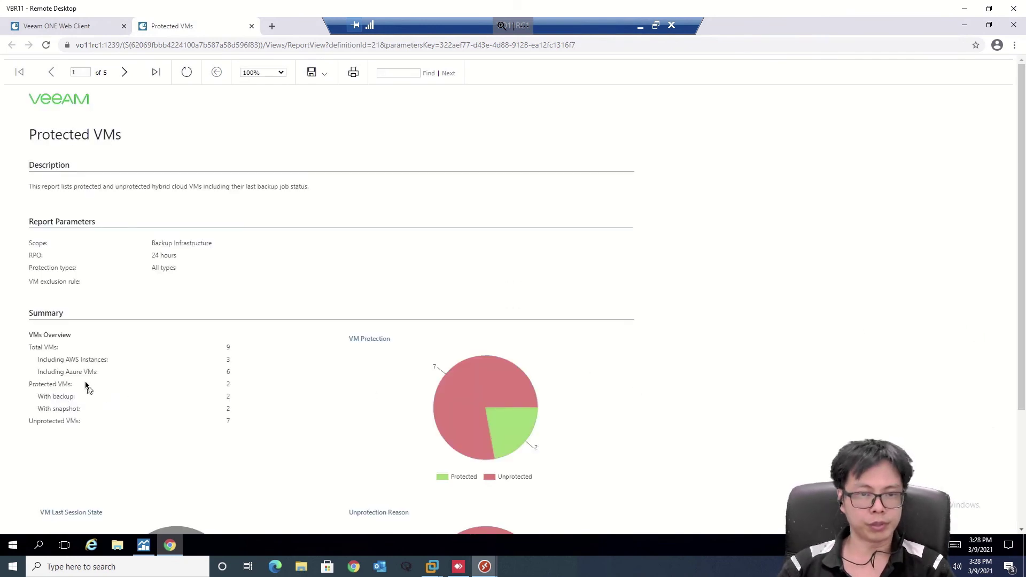
Step: Examine the Protected VMs report's summary and its details of protected and unprotected AWS and Azure VMs, and close the report
drag(66, 371, 94, 375)
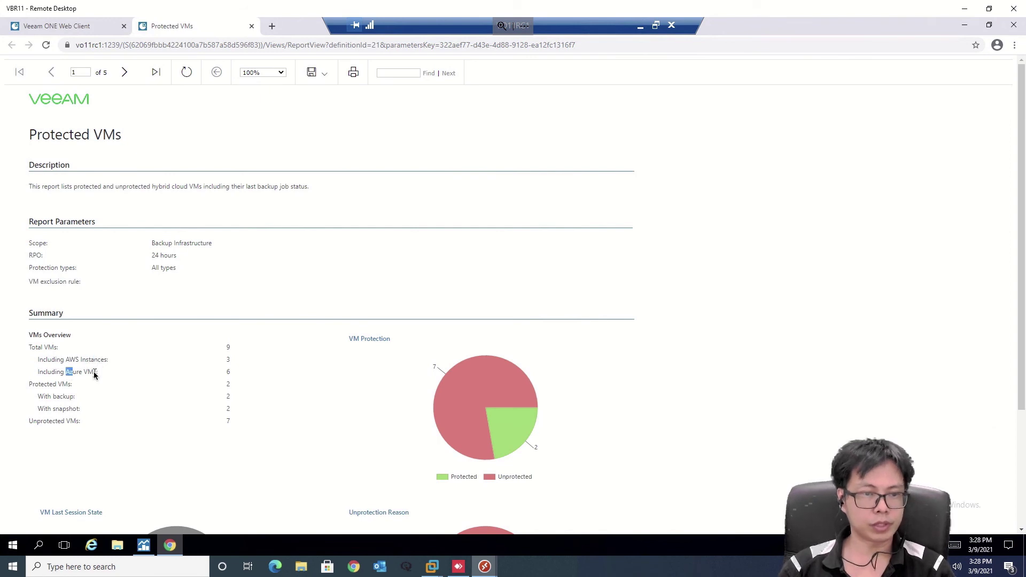
click(105, 380)
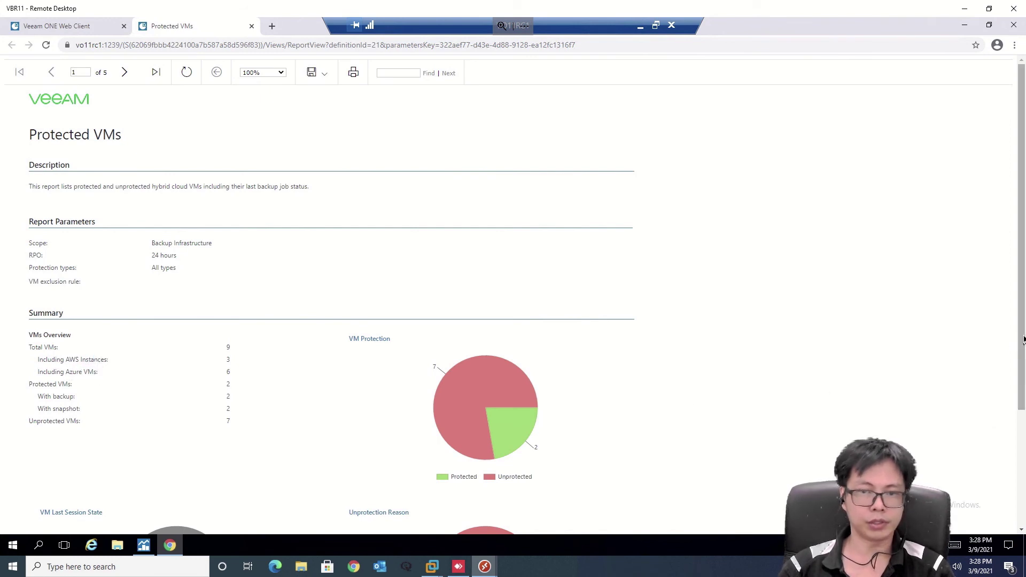
drag(1024, 350, 1024, 463)
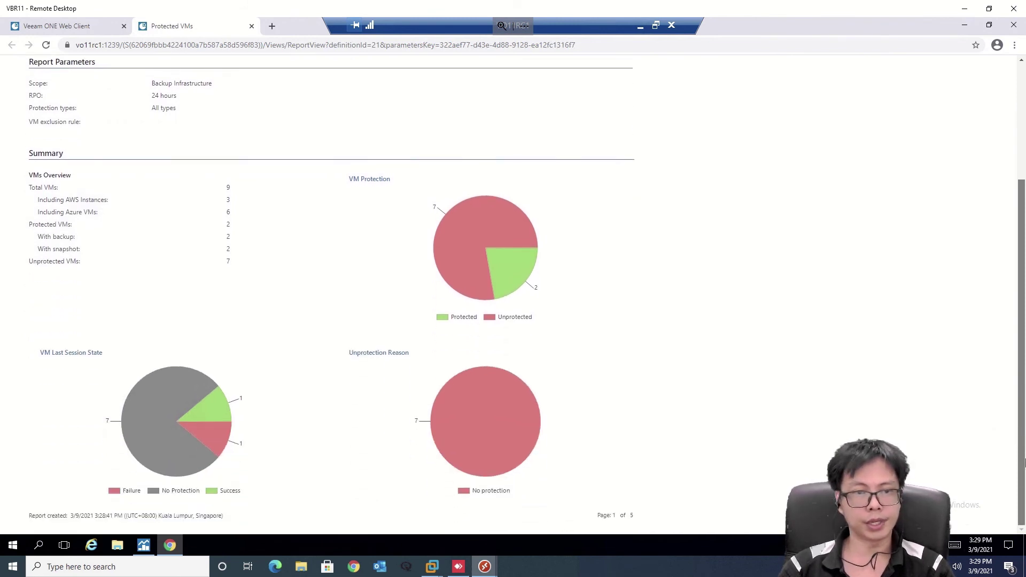
drag(1024, 414, 1022, 291)
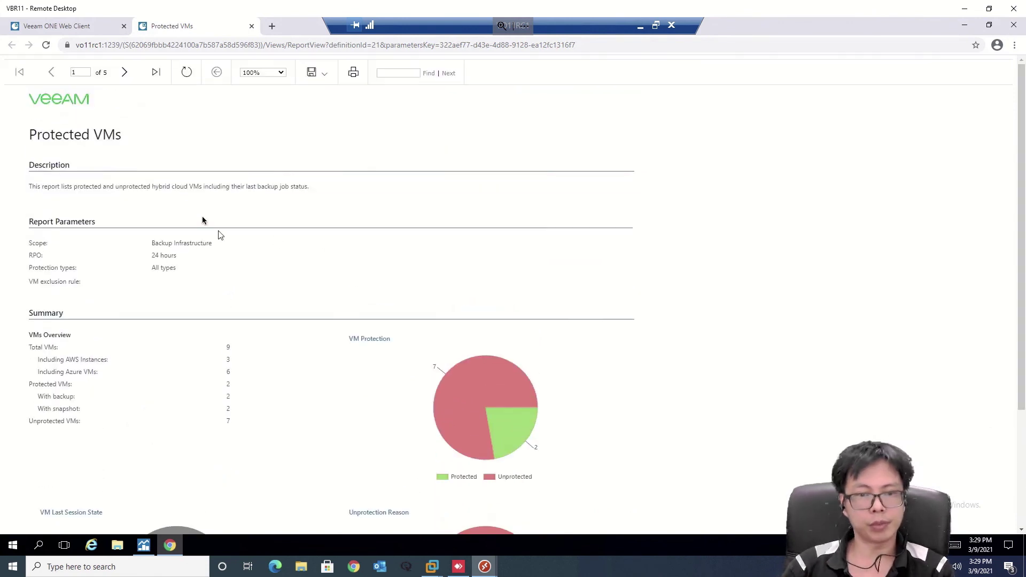
click(124, 73)
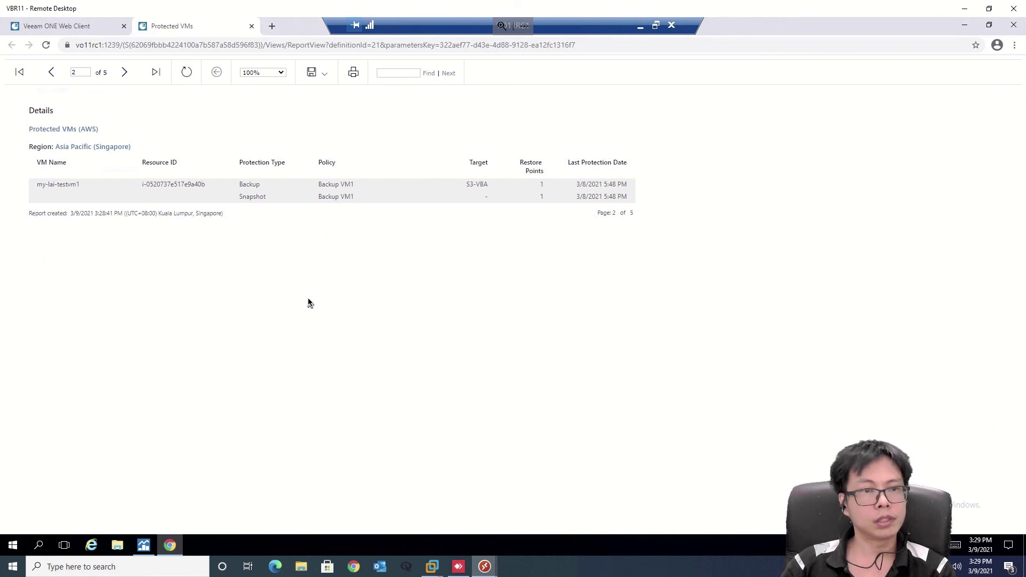
click(125, 73)
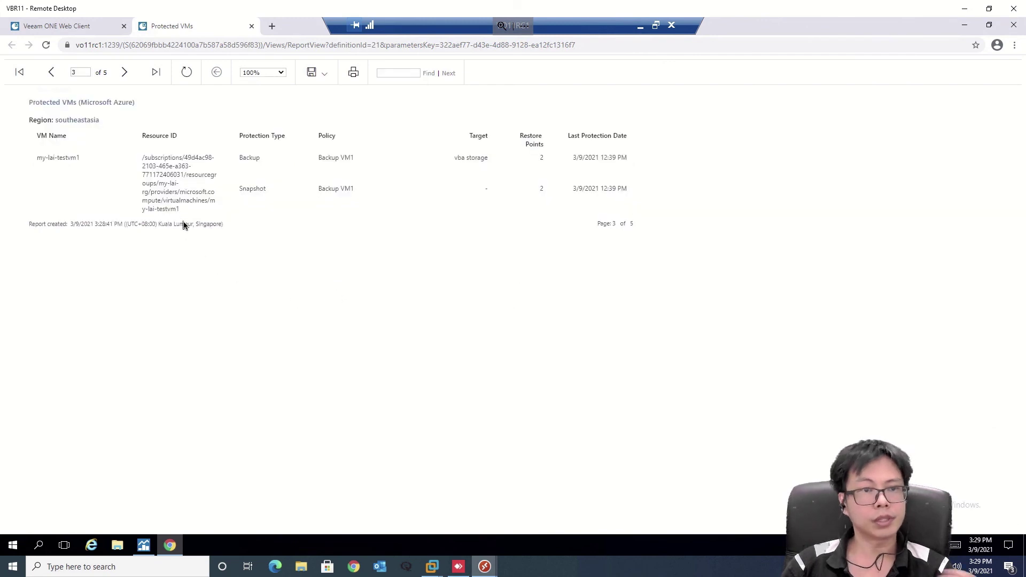
click(123, 73)
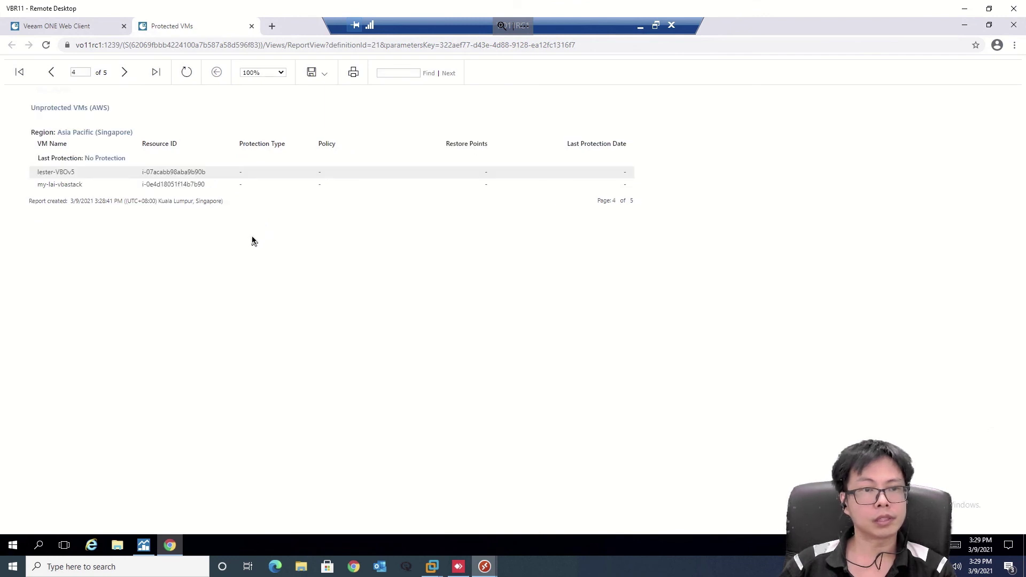
click(124, 73)
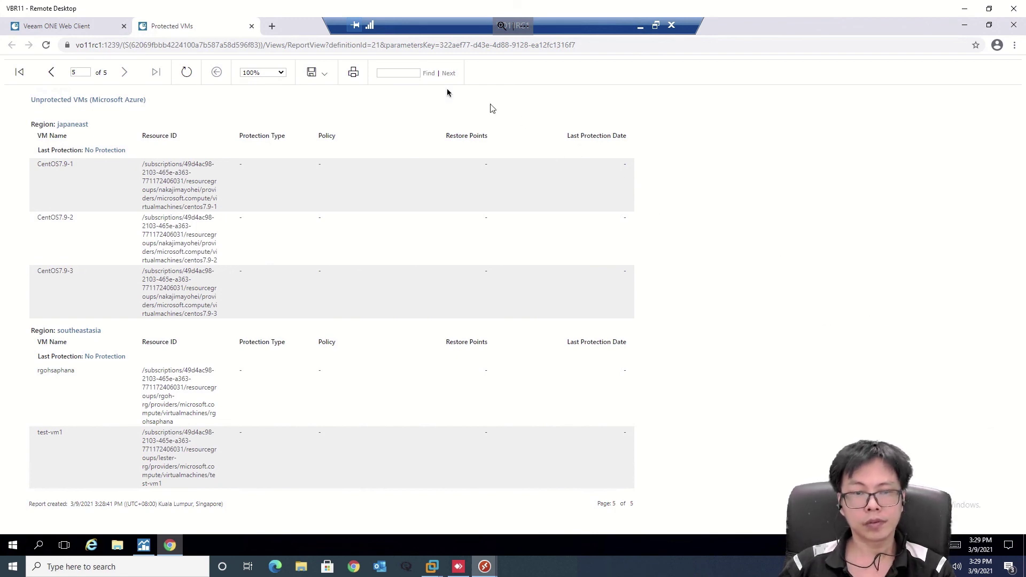
double_click(250, 27)
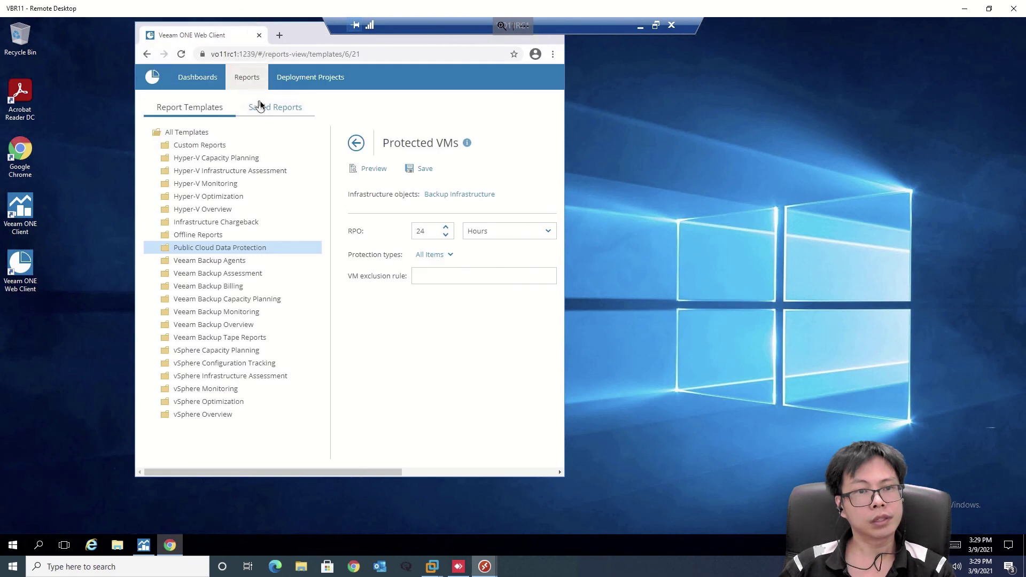
double_click(307, 31)
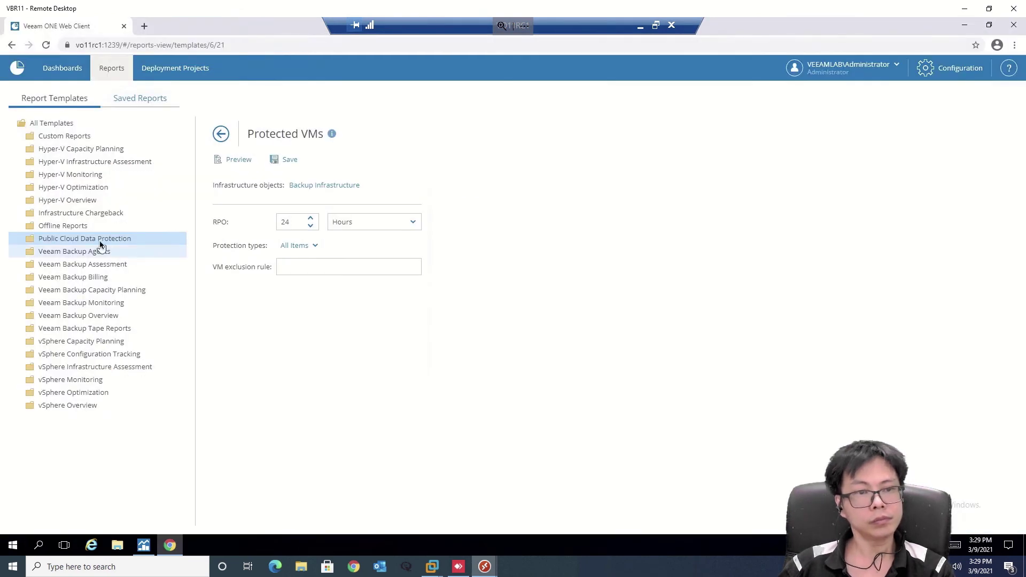
Step: Preview the Backup Copy Job report from Veeam Backup Monitoring with the interval set to Current month
click(107, 319)
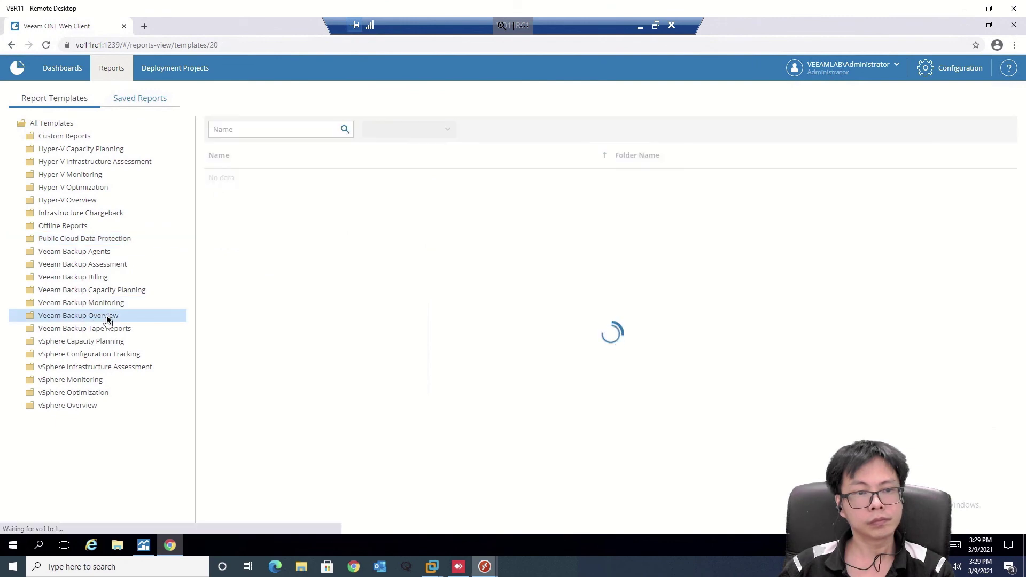
click(95, 303)
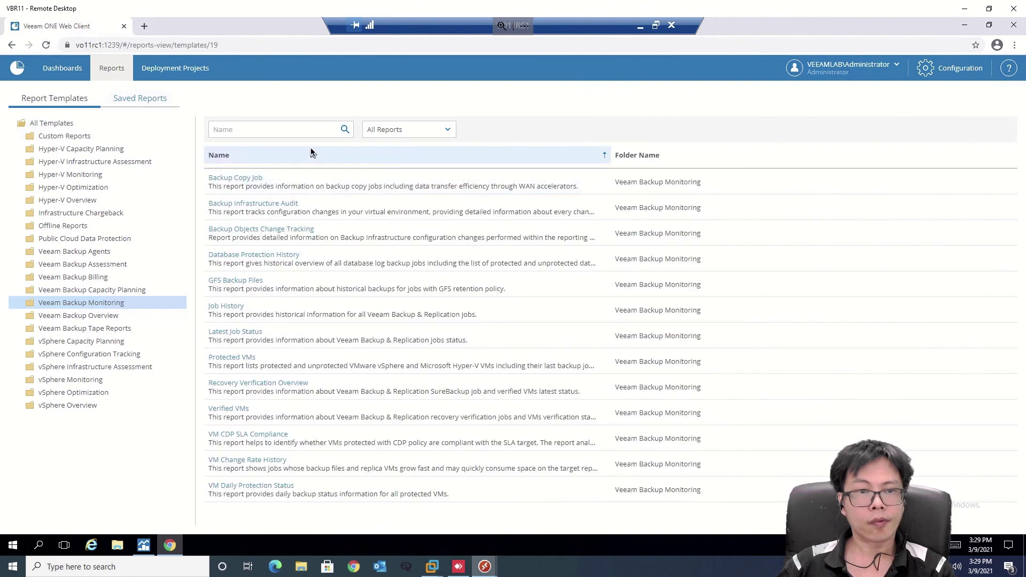
click(230, 178)
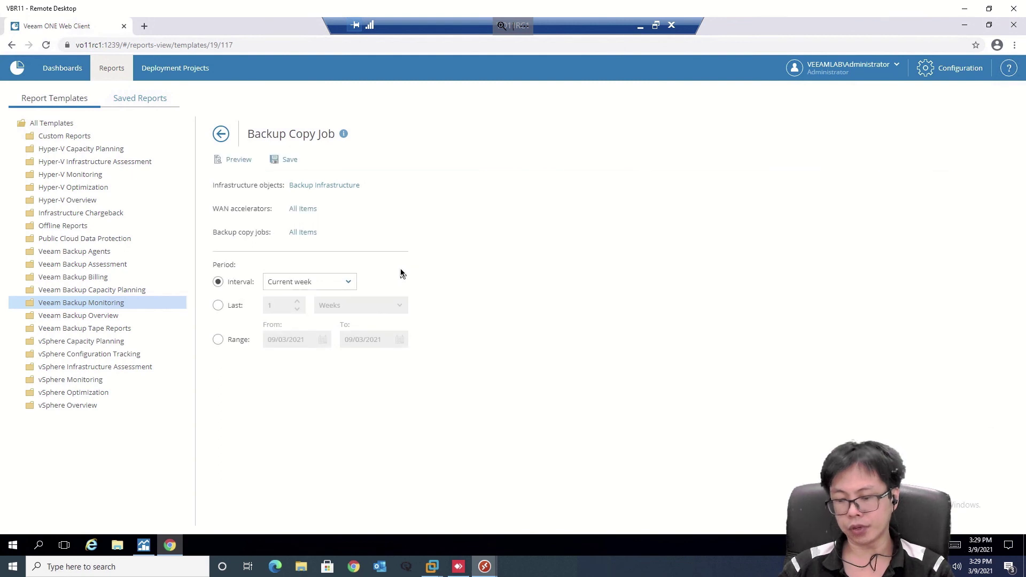
click(347, 286)
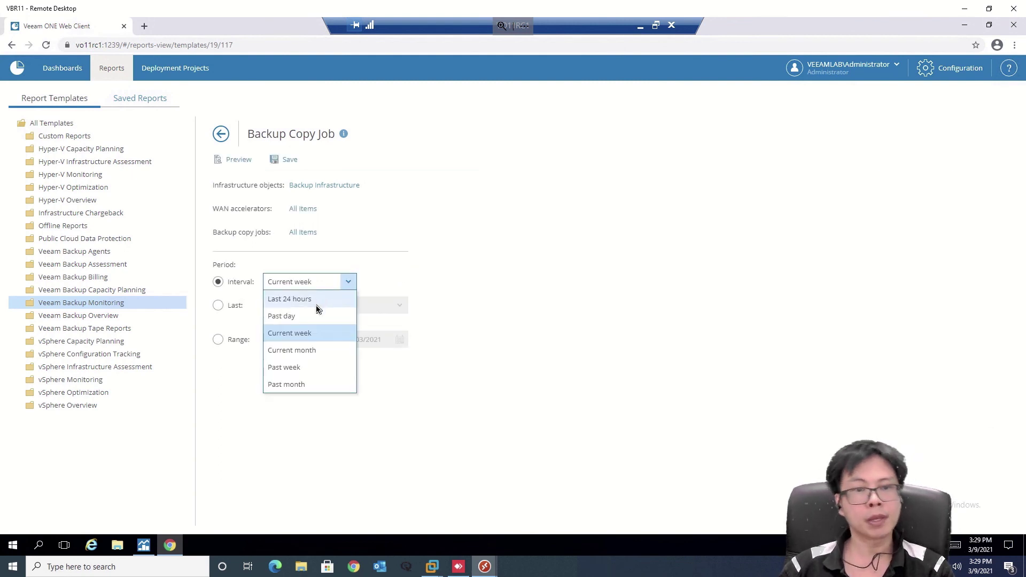
click(316, 351)
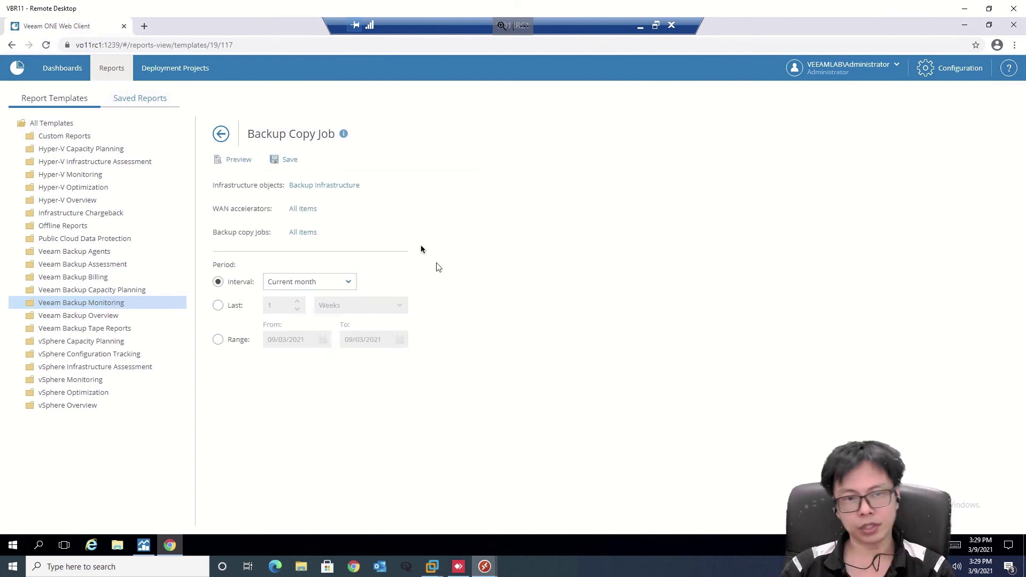
click(240, 161)
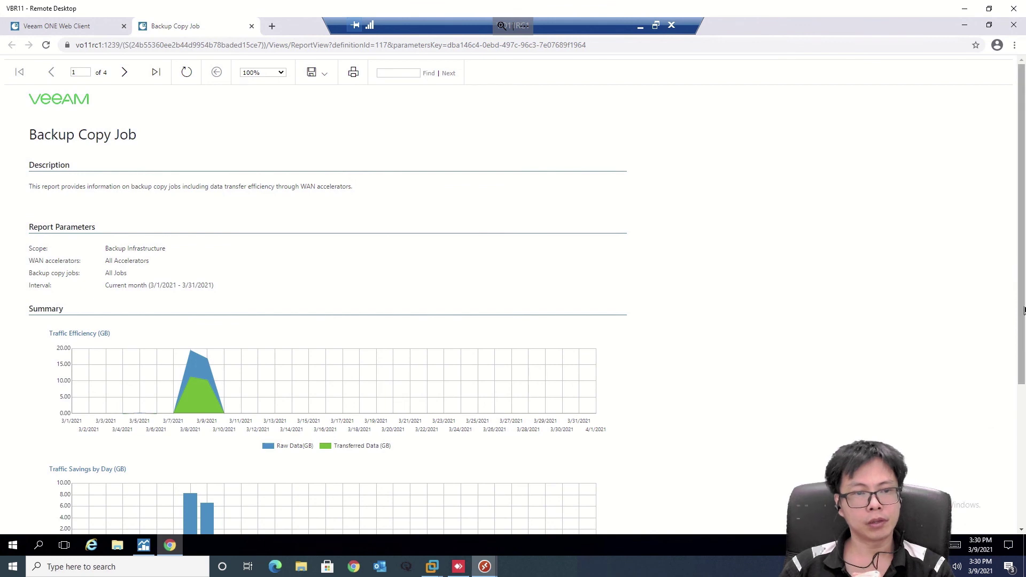
Step: Examine the Backup Copy Job report's traffic charts and the job details for the GCP, AWS and Azure copies to on-premises
scroll(1020, 336, down, 2)
scroll(1022, 392, down, 2)
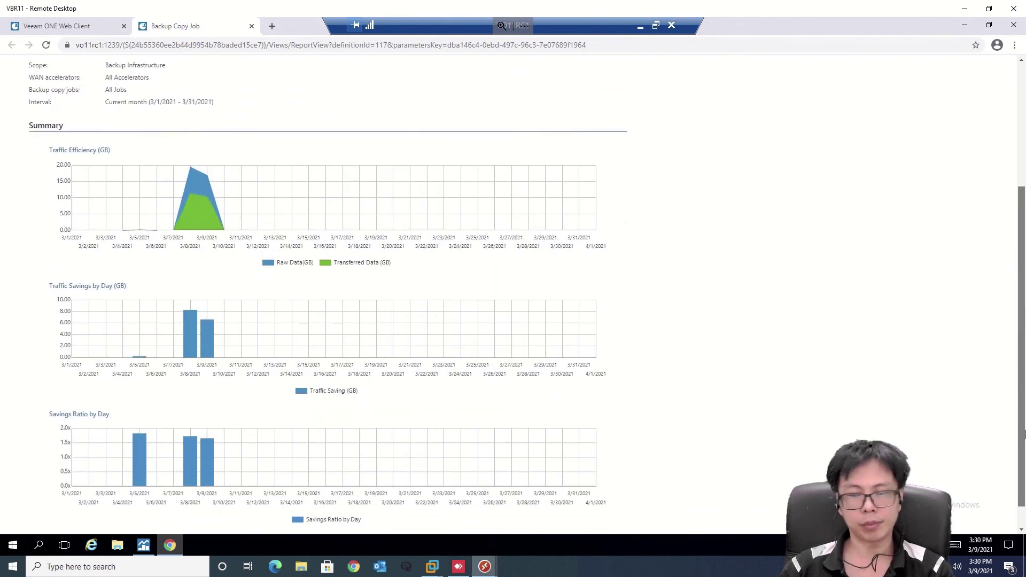
scroll(1010, 279, up, 4)
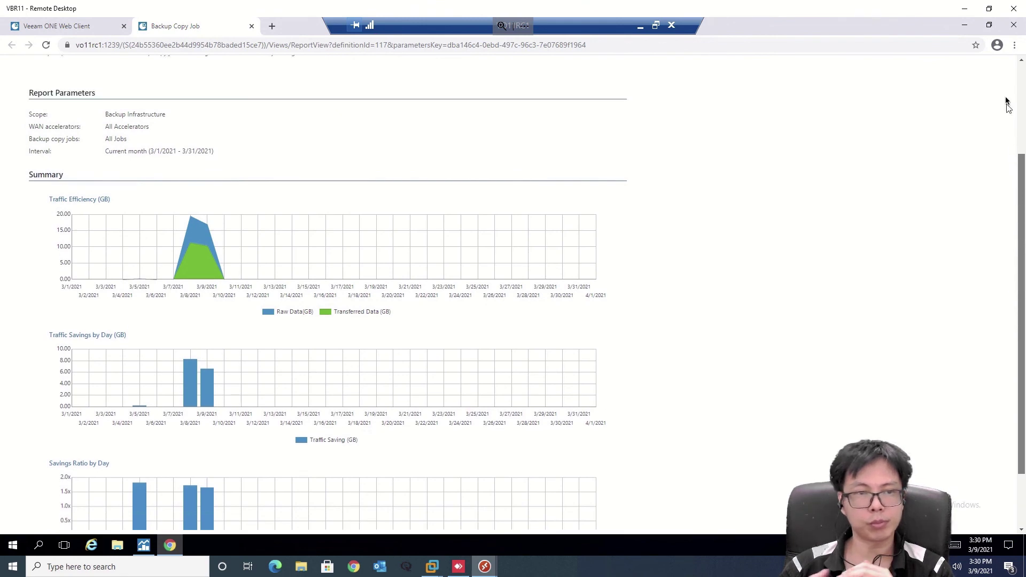
click(122, 72)
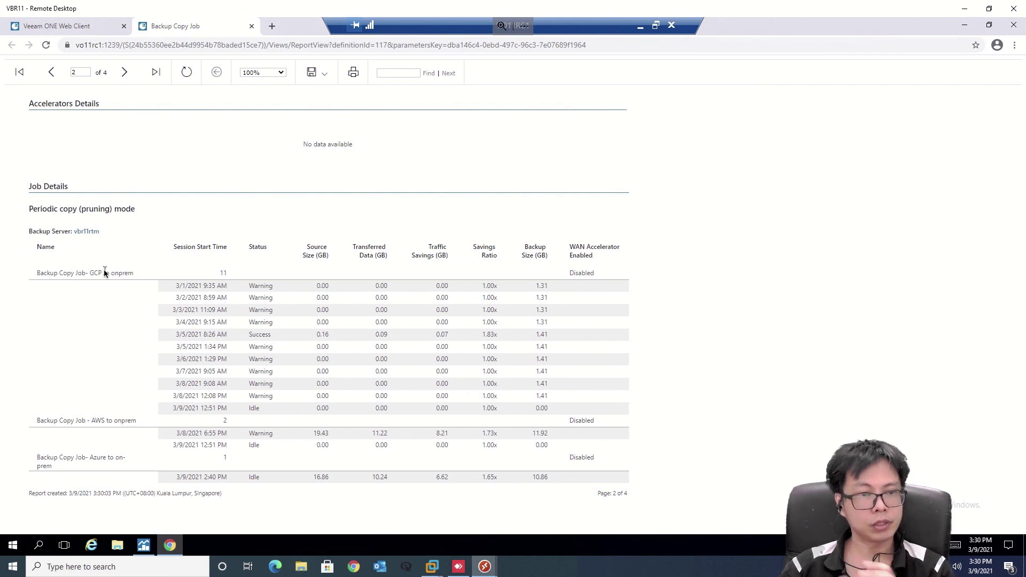
drag(83, 272, 77, 273)
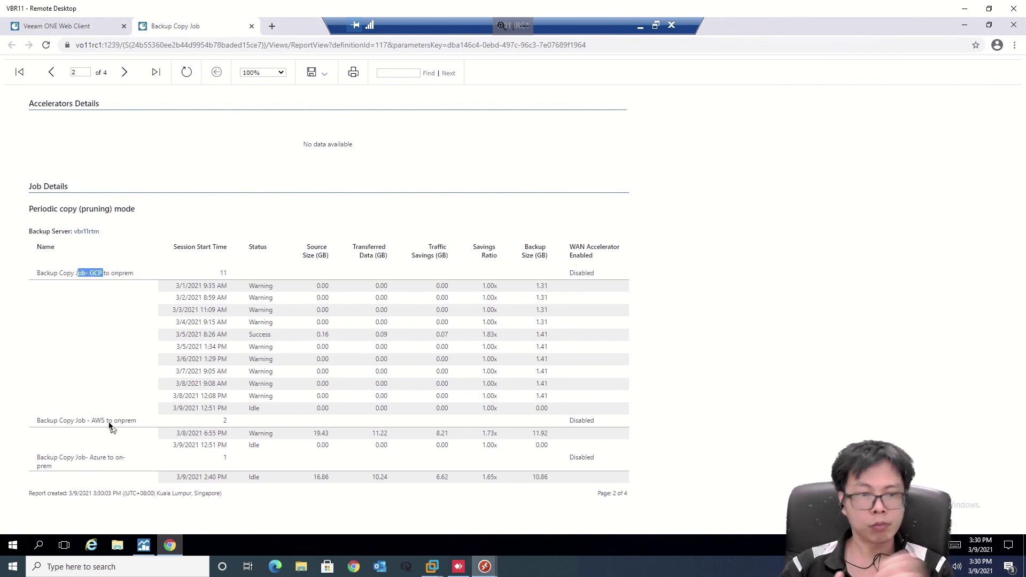
drag(105, 420, 84, 422)
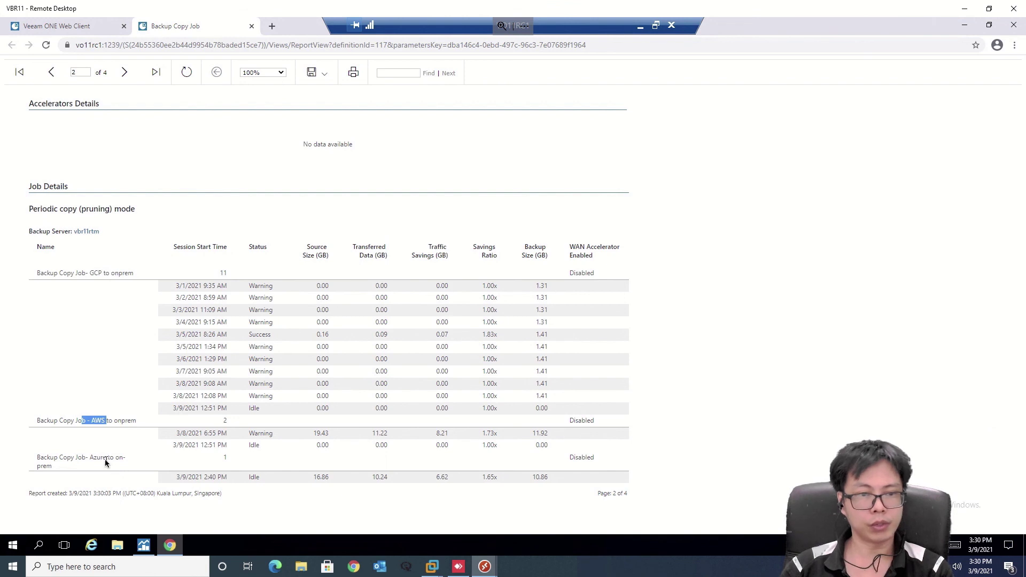
drag(105, 459, 84, 457)
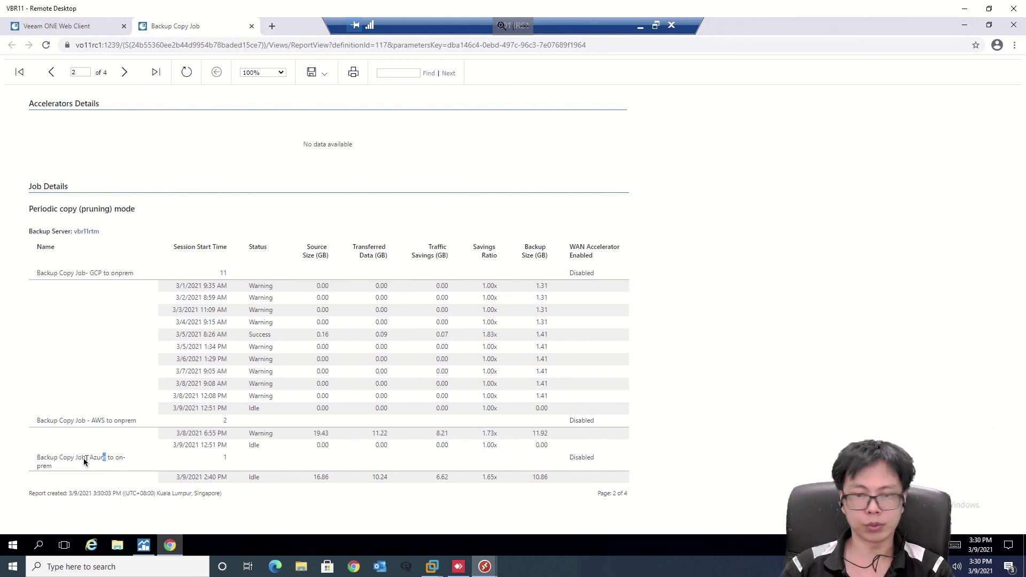
Step: Examine the Backup Copy Job report's immediate copy and file backup copy pages, and view the export formats from its first page
click(691, 336)
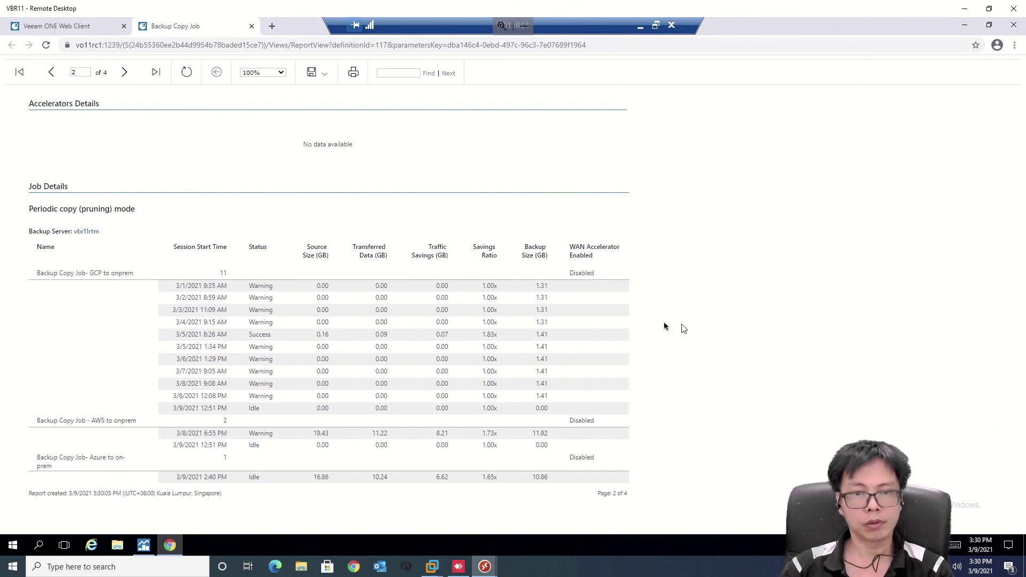
click(123, 73)
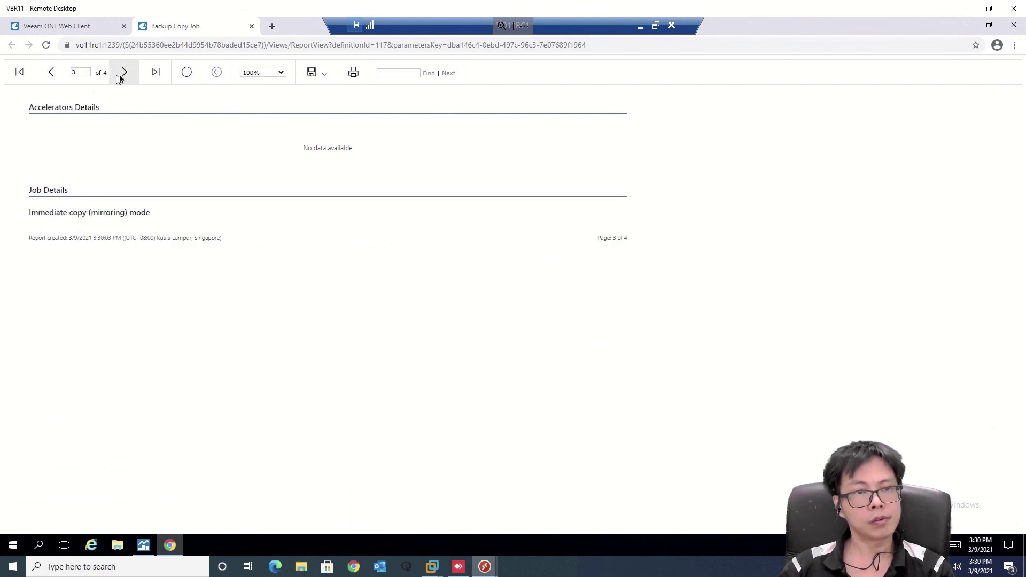
click(119, 78)
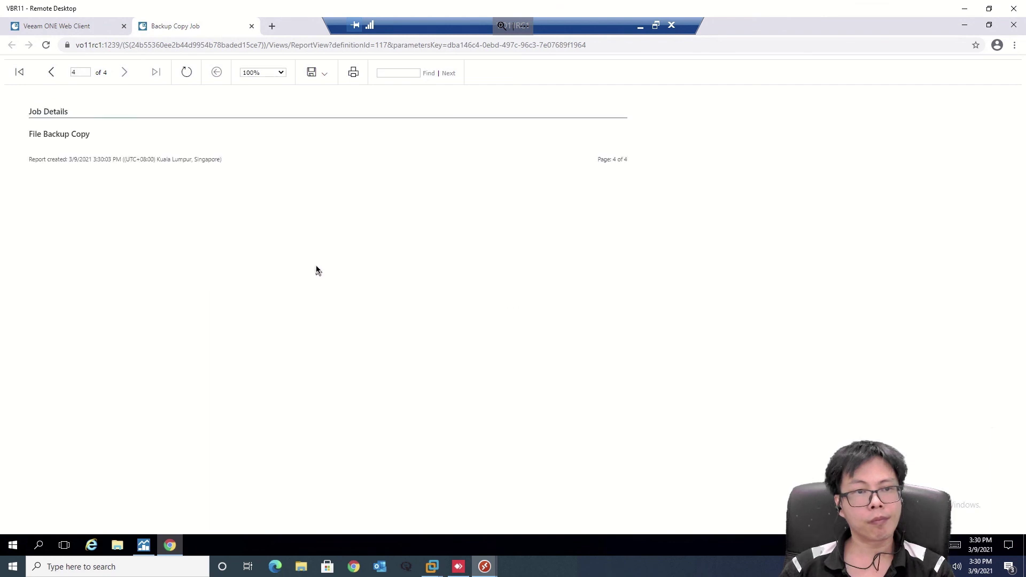
click(49, 73)
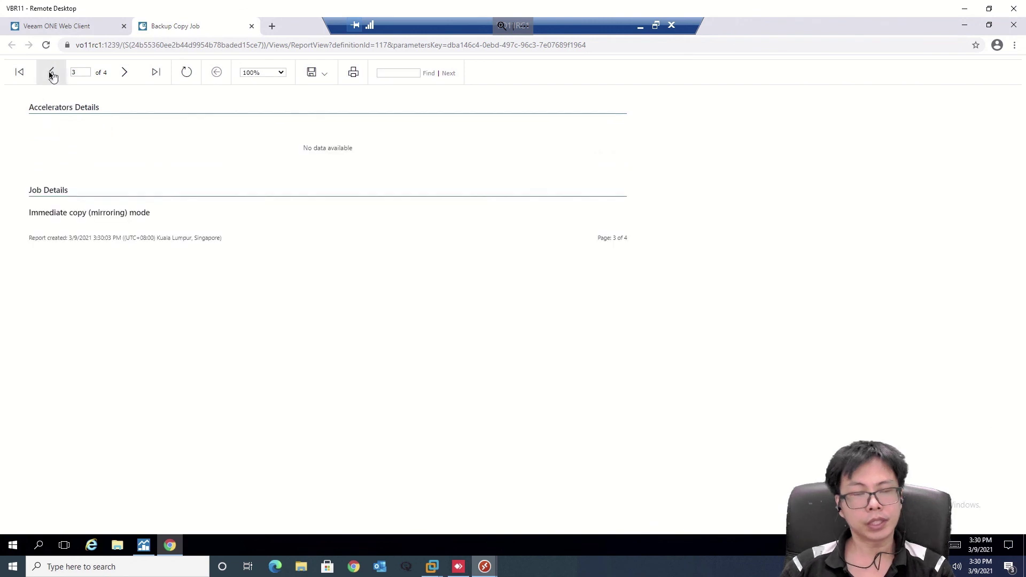
click(51, 75)
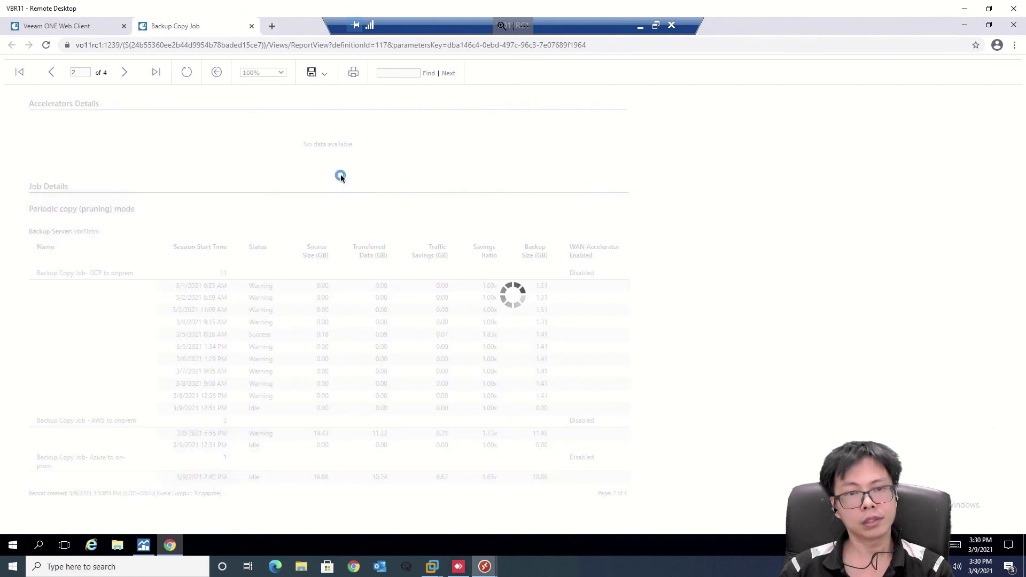
click(321, 73)
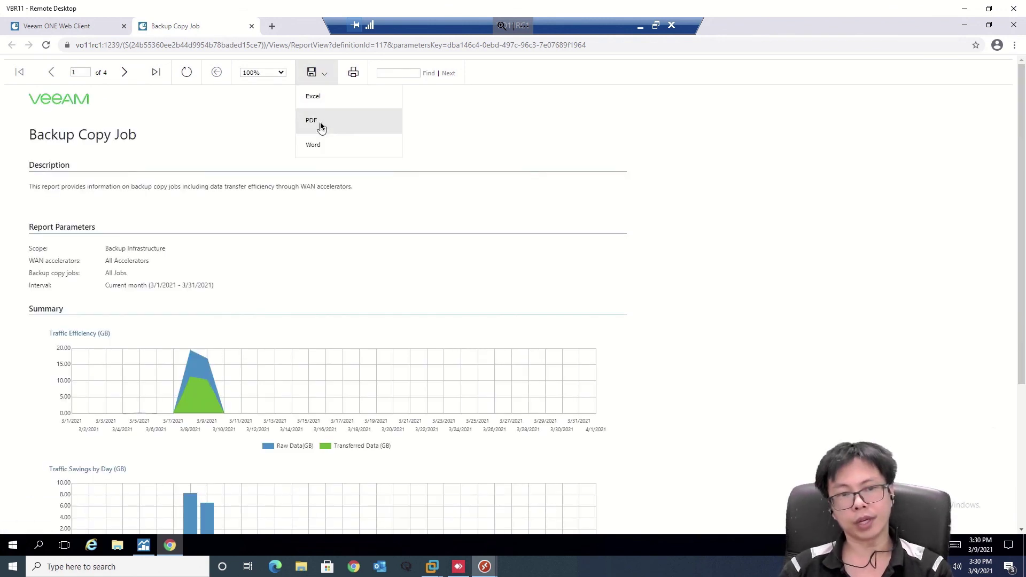
click(733, 225)
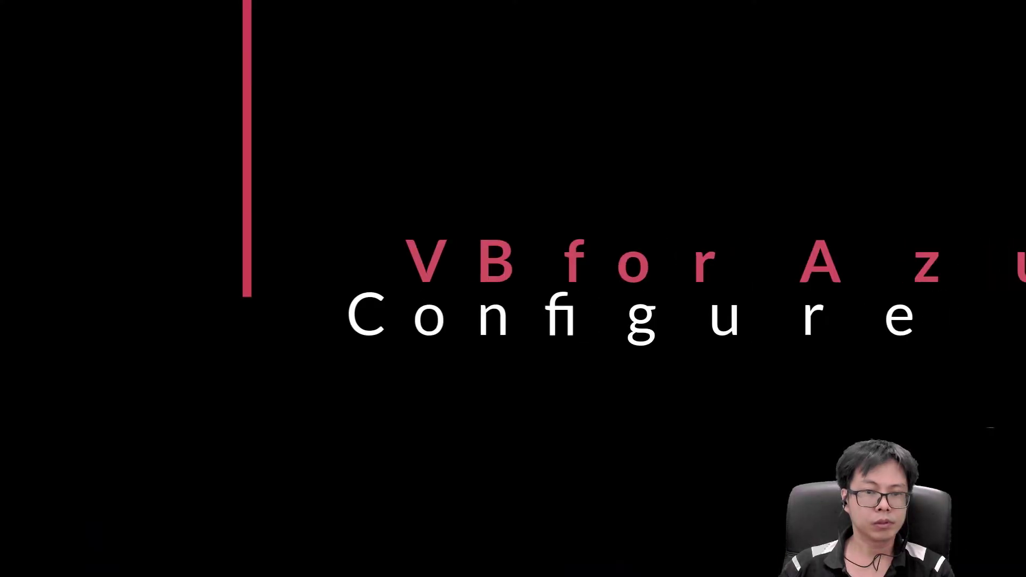